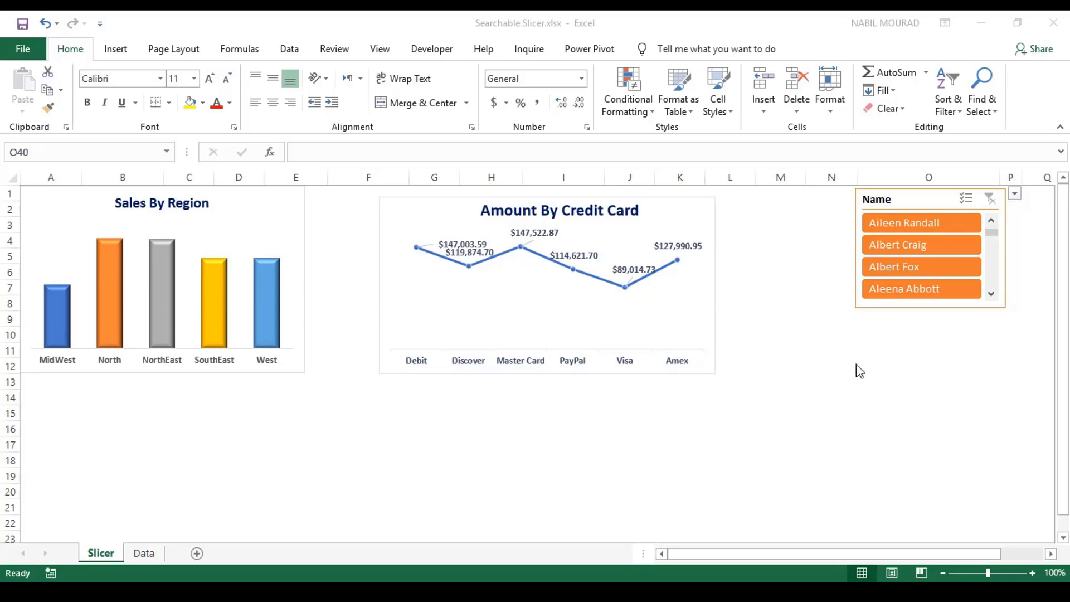
- Switch to the Data sheet holding the Name, Region, Payment and Amount table
{"action": "left_click", "coordinate": [145, 554]}
{"action": "left_click", "coordinate": [144, 553]}
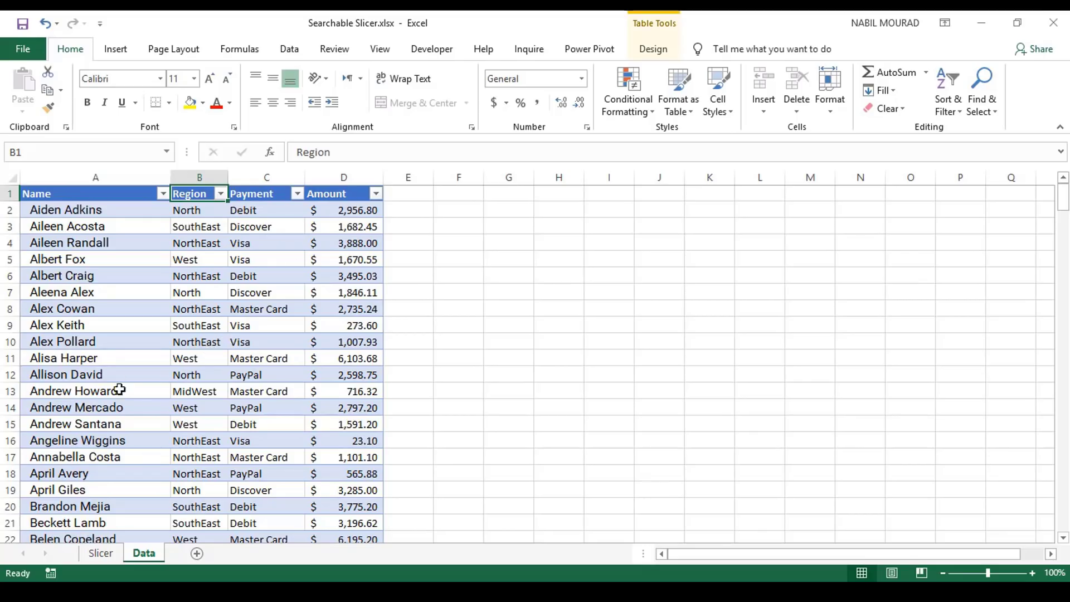
- On the Slicer sheet, move both charts down to reveal their pivot tables
{"action": "left_click", "coordinate": [100, 553]}
{"action": "left_click_drag", "start_coordinate": [293, 210], "coordinate": [282, 365]}
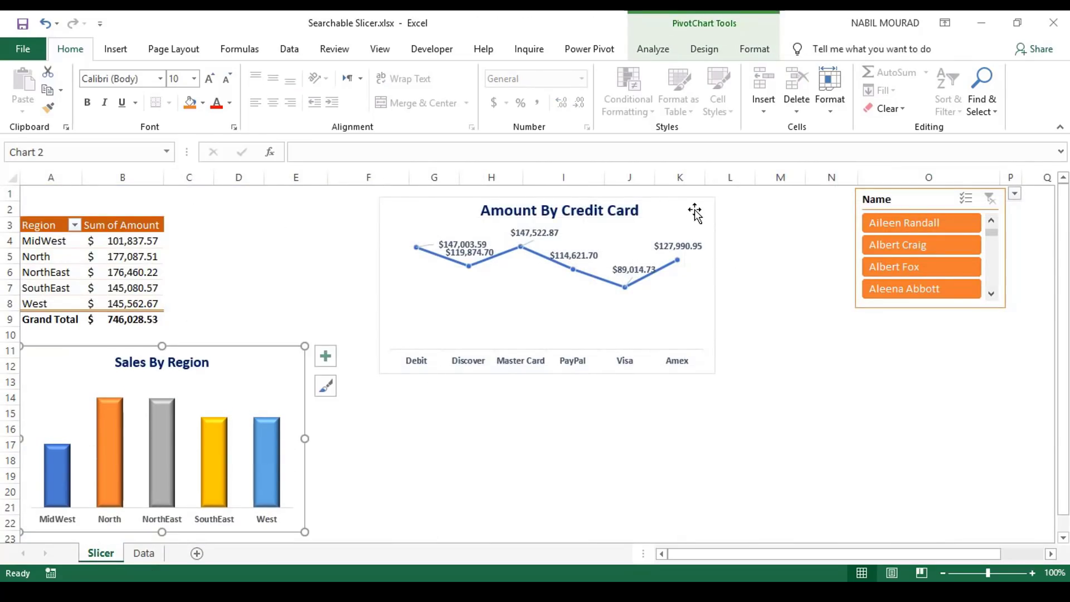
{"action": "left_click_drag", "start_coordinate": [695, 210], "coordinate": [697, 381]}
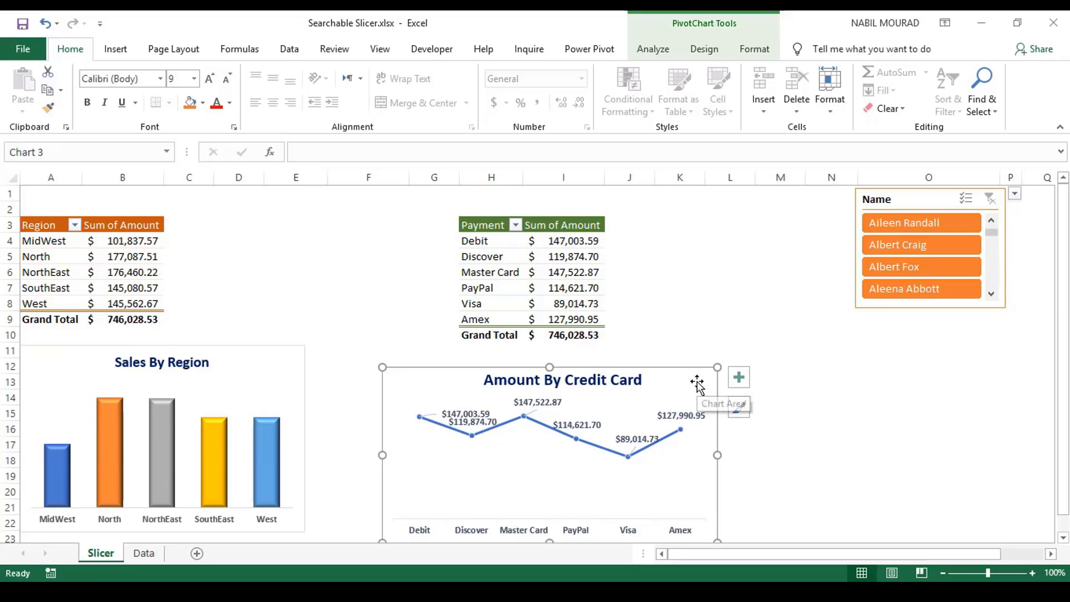
- Move the Sales By Region and Amount By Credit Card charts back up over their pivot tables
{"action": "left_click_drag", "start_coordinate": [286, 384], "coordinate": [284, 234]}
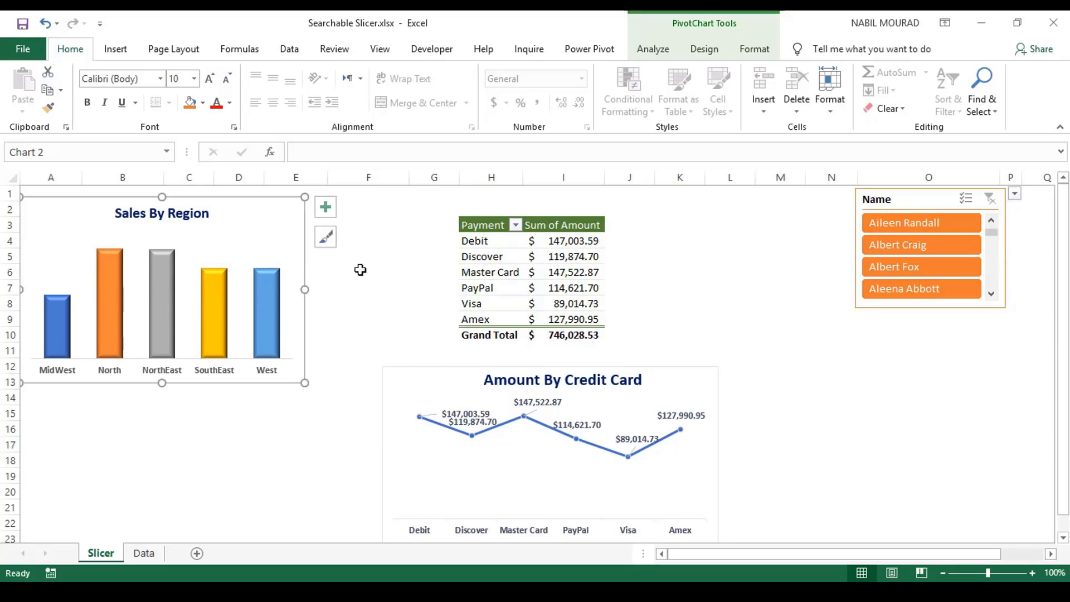
{"action": "left_click", "coordinate": [692, 360]}
{"action": "left_click_drag", "start_coordinate": [673, 389], "coordinate": [678, 220]}
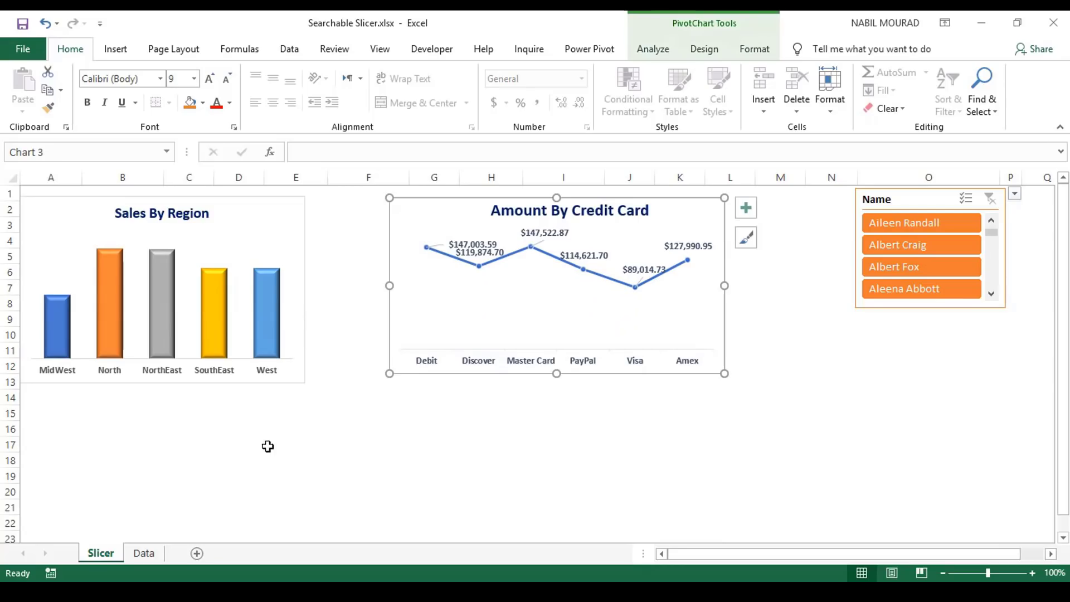
{"action": "left_click", "coordinate": [904, 508]}
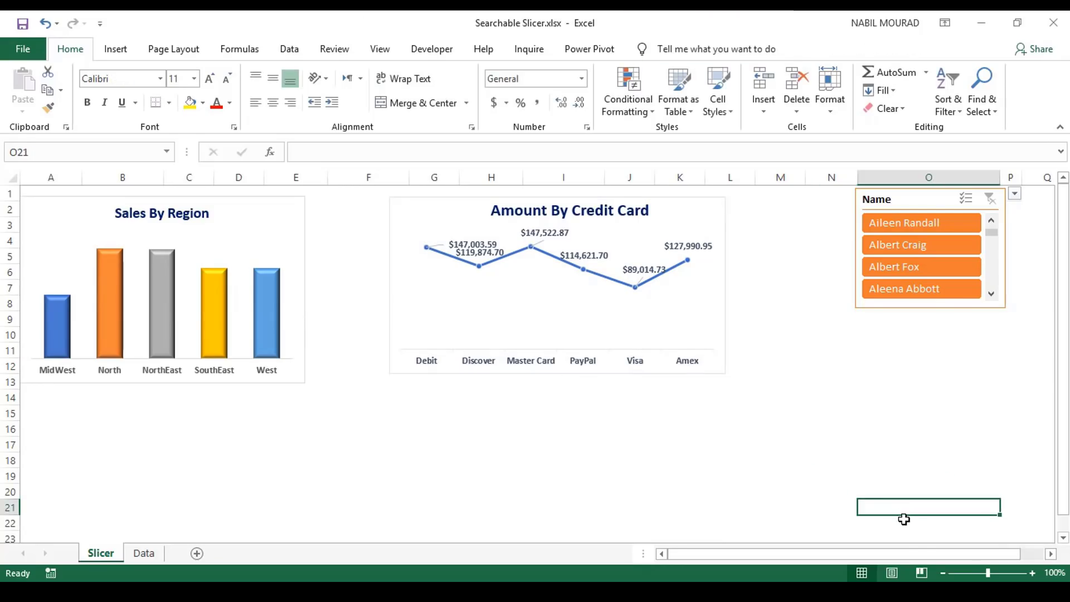
- Filter both charts to individual names from the Name slicer, then clear the slicer filter
{"action": "left_click", "coordinate": [899, 253]}
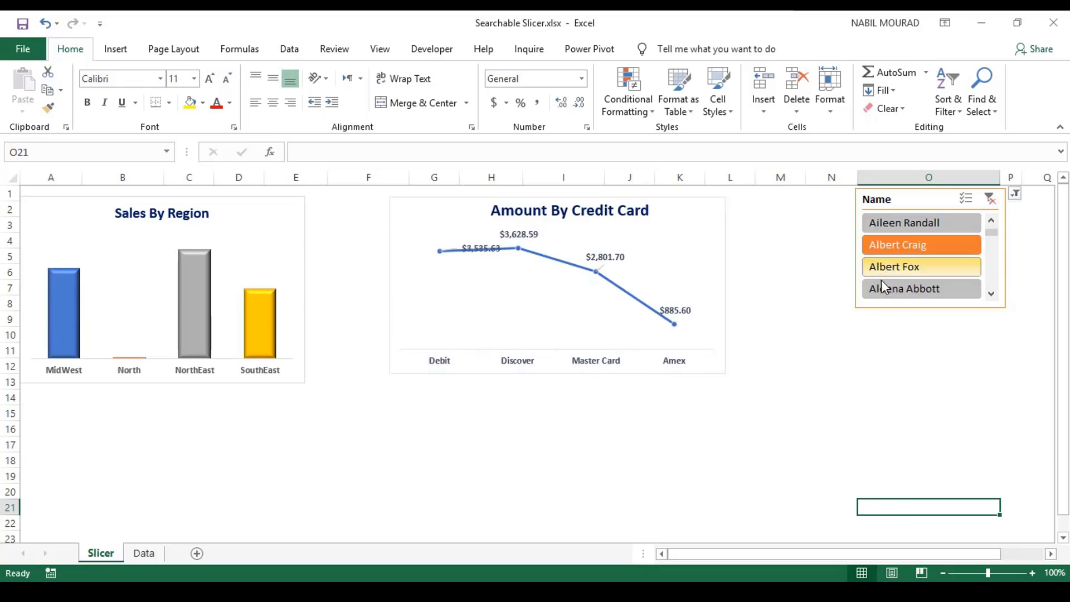
{"action": "left_click", "coordinate": [921, 289]}
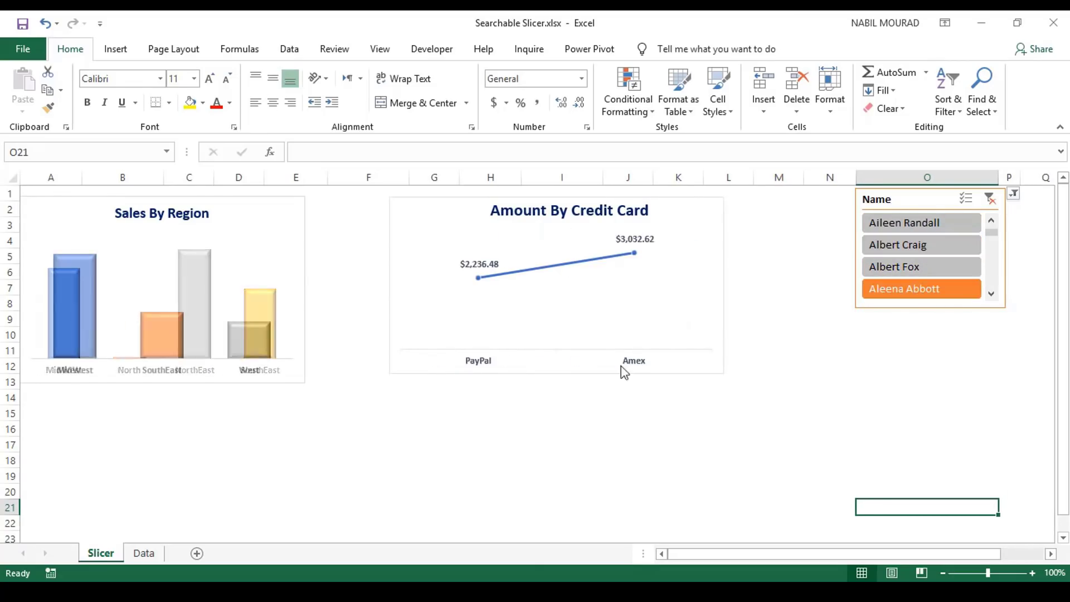
{"action": "left_click", "coordinate": [907, 245]}
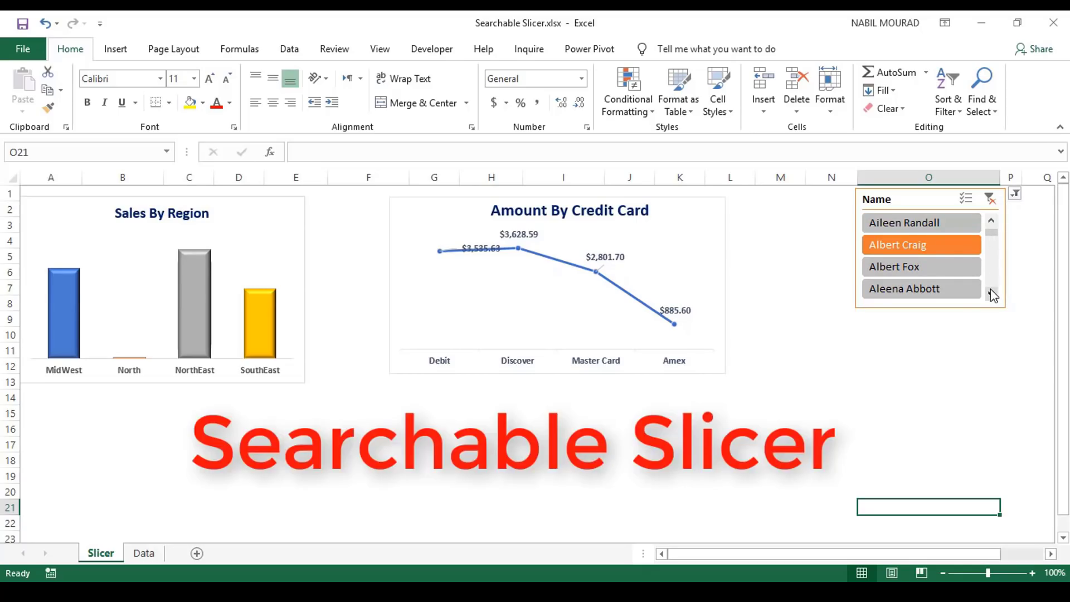
{"action": "left_click", "coordinate": [989, 199]}
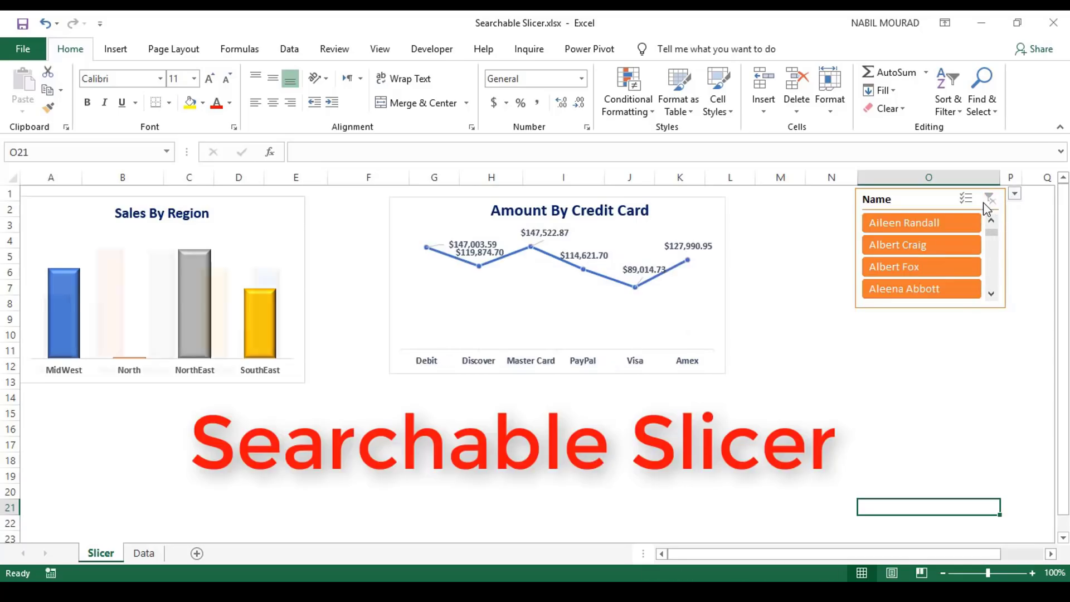
{"action": "left_click", "coordinate": [1014, 195]}
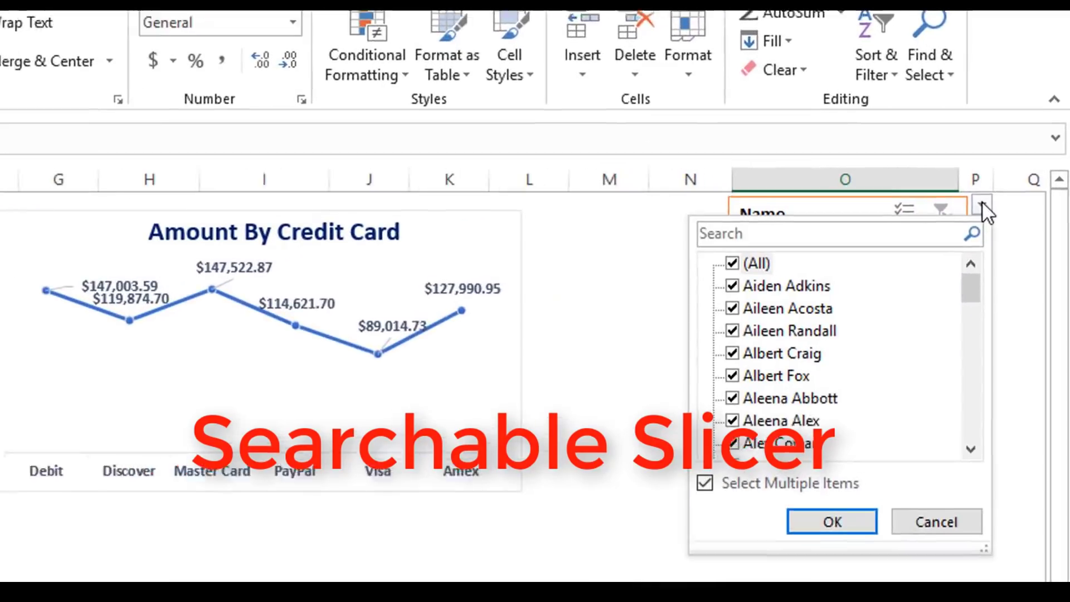
- Filter the dashboard to only names containing 'dav'
{"action": "mouse_move", "coordinate": [970, 290]}
{"action": "left_mouse_down"}
{"action": "mouse_move", "coordinate": [971, 435]}
{"action": "mouse_move", "coordinate": [964, 287]}
{"action": "left_mouse_up"}
{"action": "left_click", "coordinate": [711, 269]}
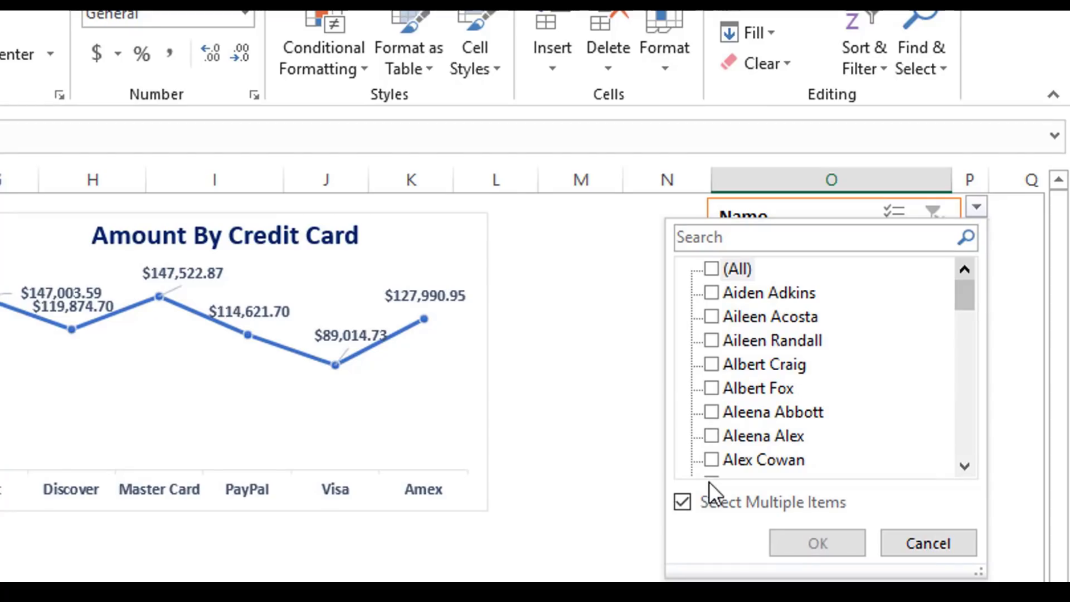
{"action": "left_click", "coordinate": [727, 236]}
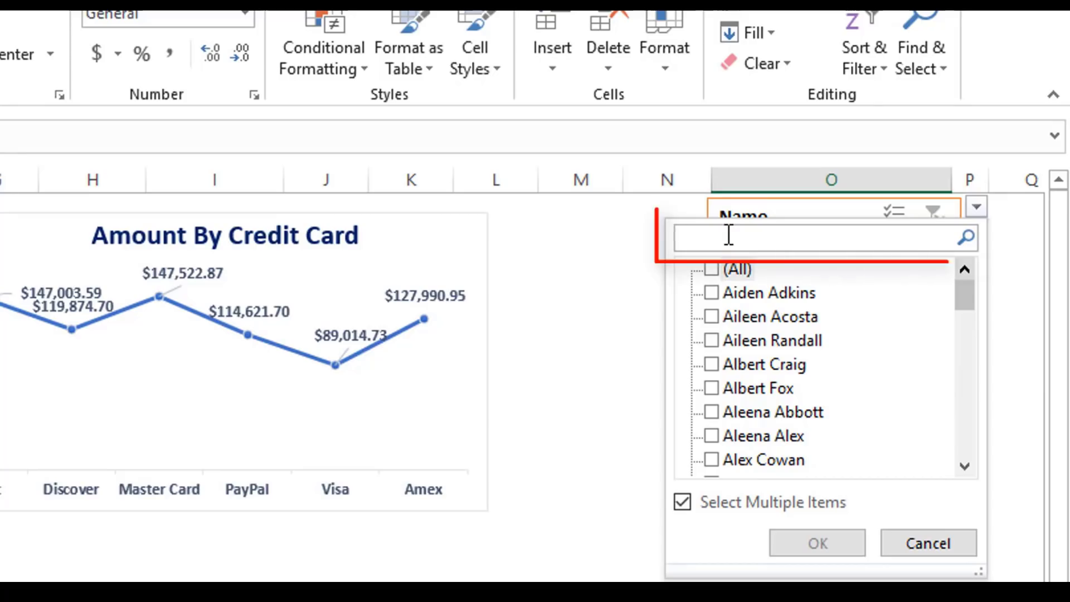
{"action": "type", "text": "dav"}
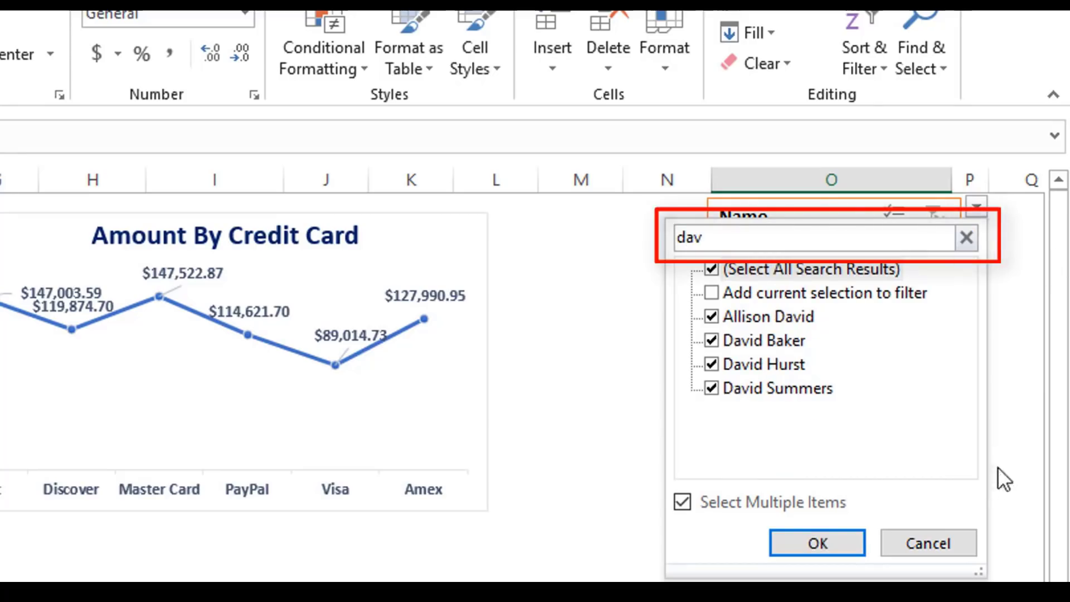
{"action": "left_click", "coordinate": [822, 544]}
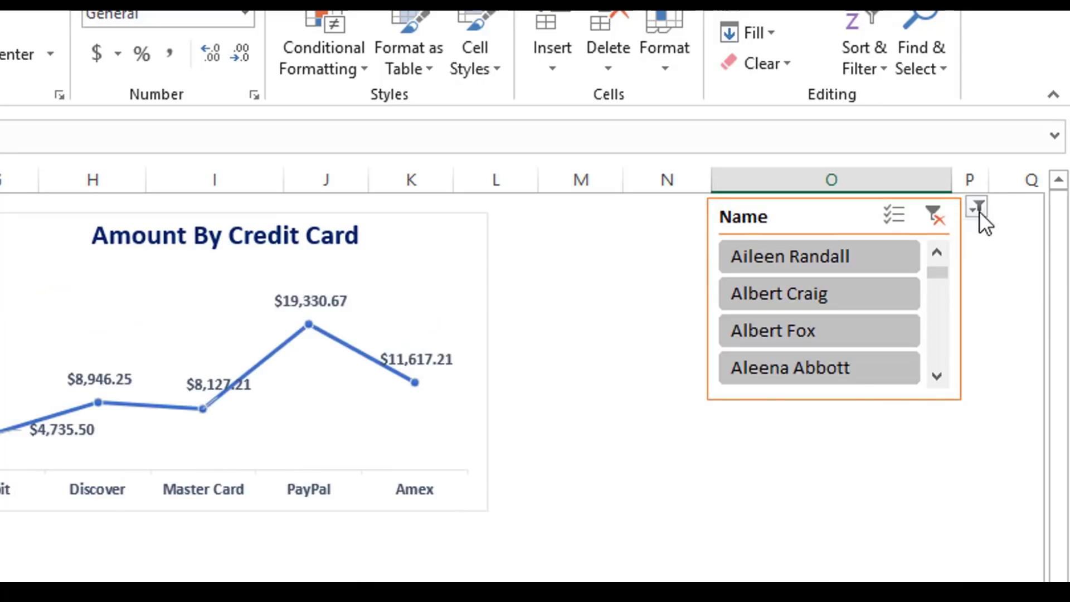
- Clear the Name filter, then filter to names containing 'char'
{"action": "left_click", "coordinate": [935, 216]}
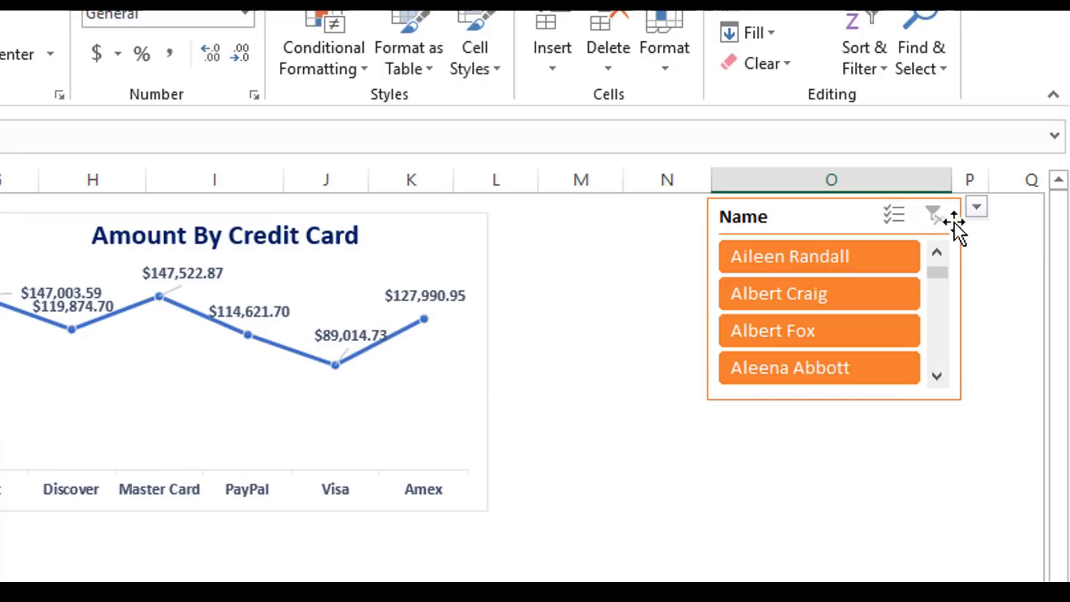
{"action": "left_click", "coordinate": [976, 206]}
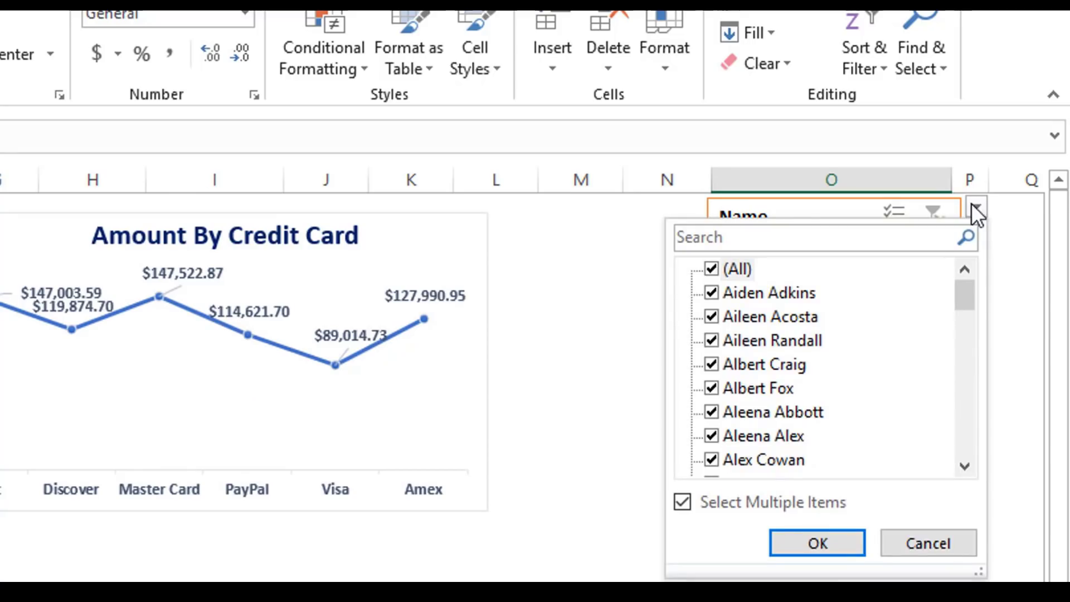
{"action": "left_click", "coordinate": [791, 237]}
{"action": "type", "text": "char"}
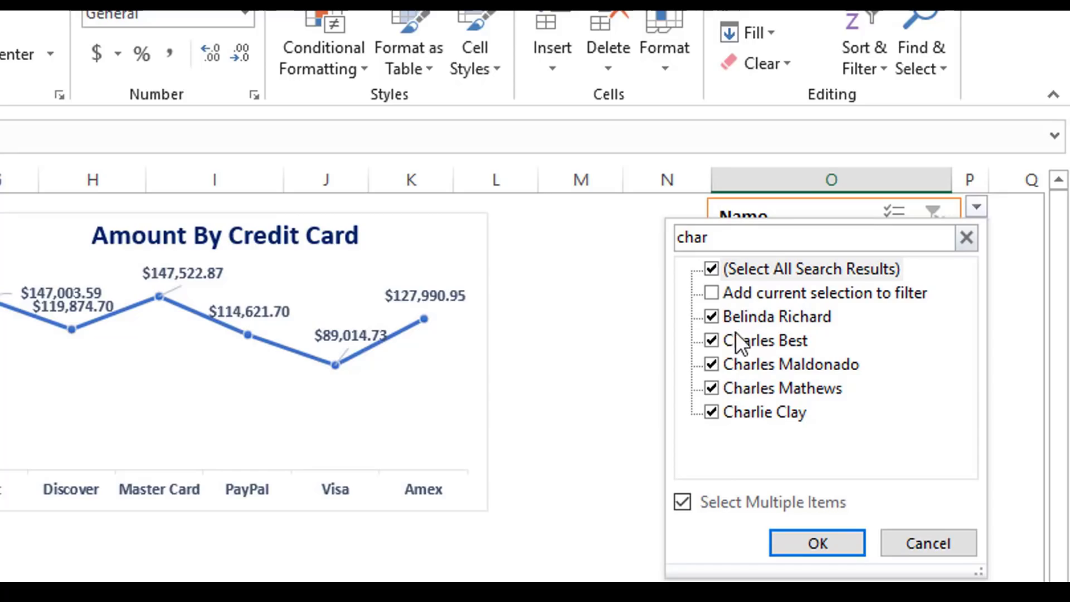
{"action": "left_click", "coordinate": [817, 543]}
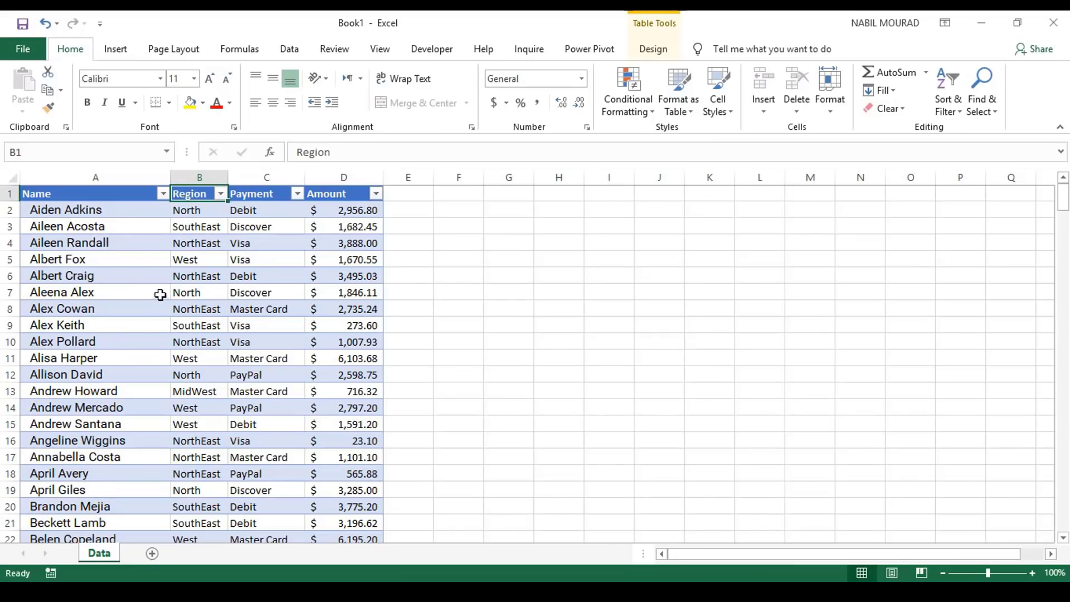
- Insert a PivotTable from the data table on a new sheet
{"action": "left_click", "coordinate": [243, 277]}
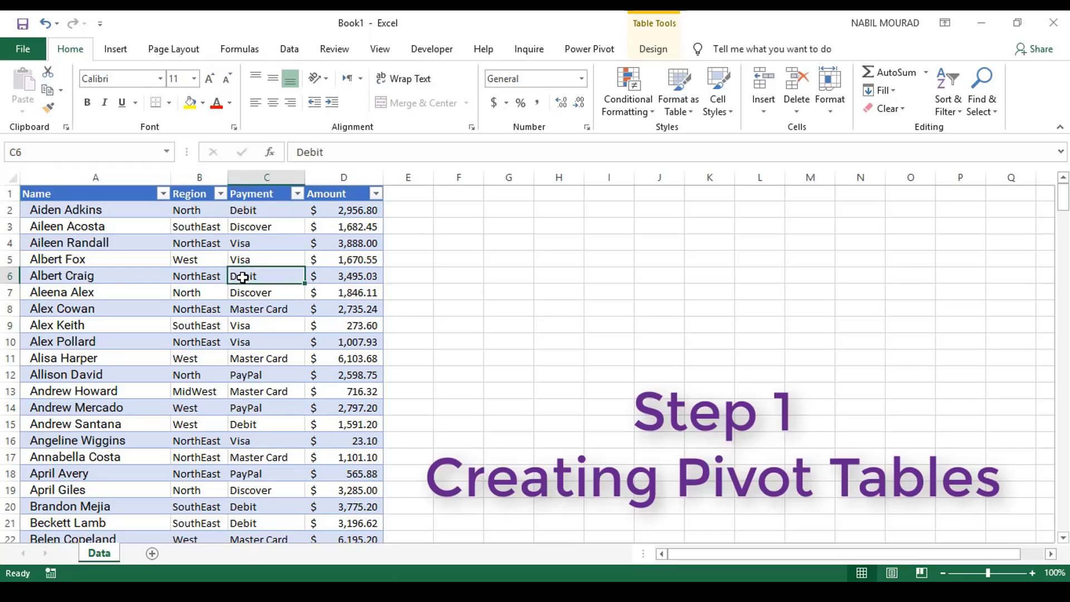
{"action": "left_click", "coordinate": [115, 51]}
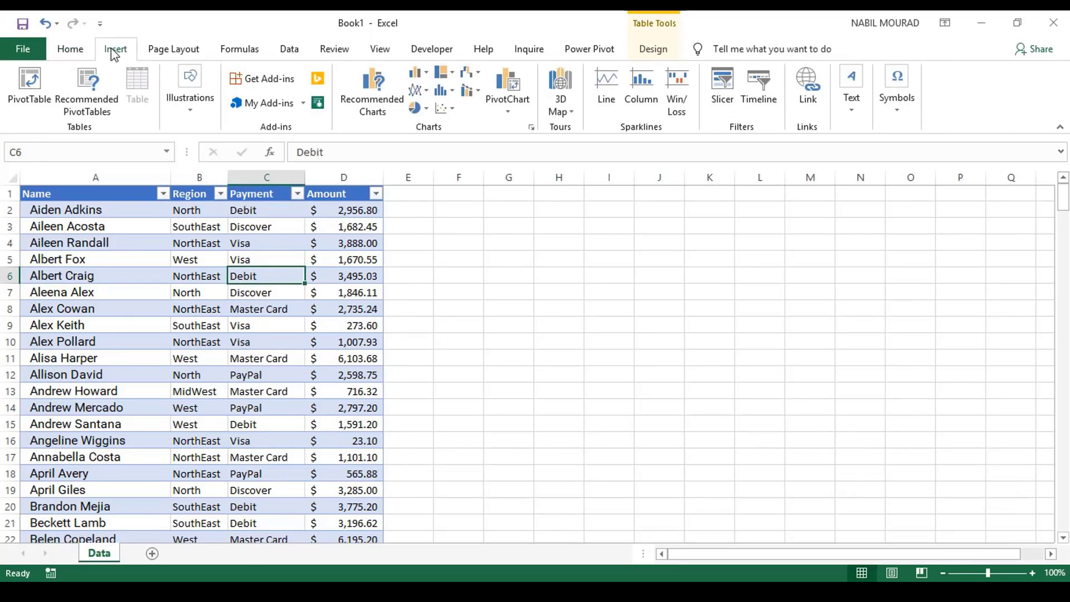
{"action": "left_click", "coordinate": [29, 82]}
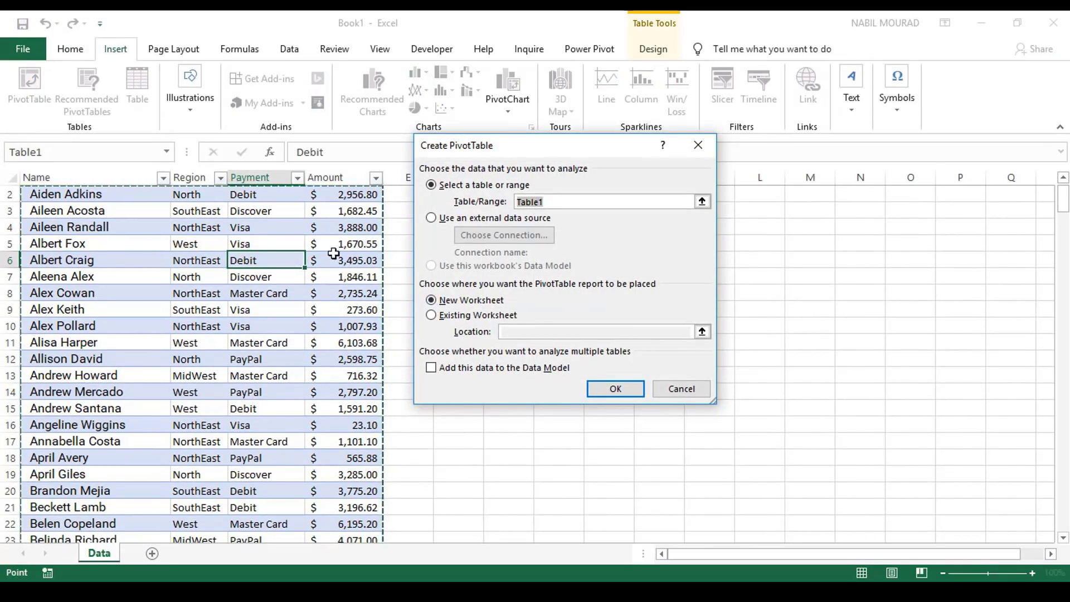
{"action": "left_click", "coordinate": [628, 387]}
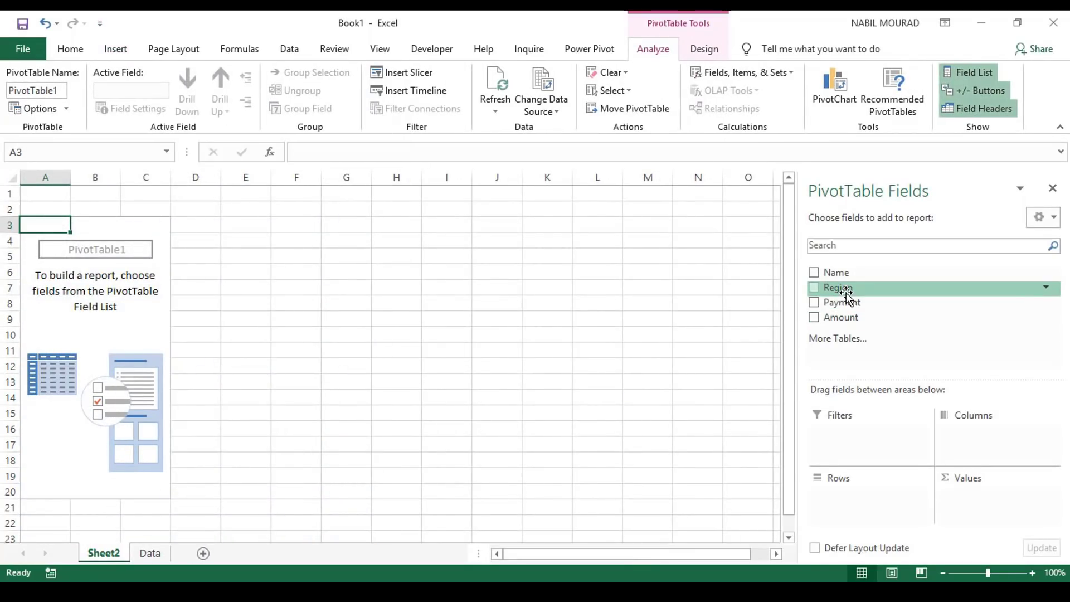
- Put Region in Rows and Sum of Amount in Values
{"action": "left_click_drag", "start_coordinate": [845, 294], "coordinate": [848, 504]}
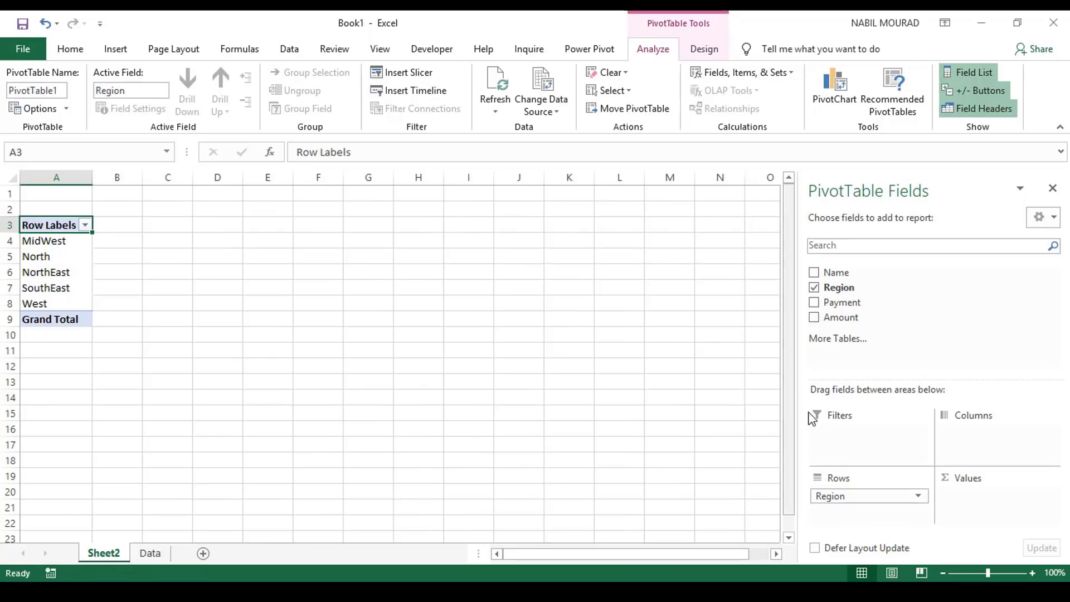
{"action": "left_click_drag", "start_coordinate": [832, 317], "coordinate": [981, 510]}
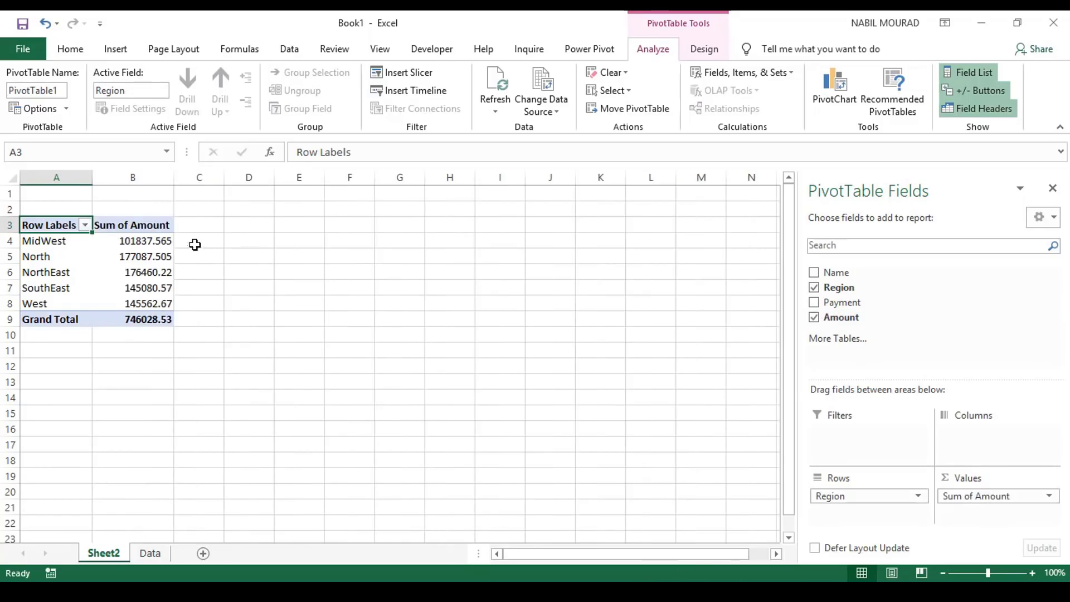
{"action": "mouse_move", "coordinate": [141, 255]}
{"action": "left_click", "coordinate": [135, 256]}
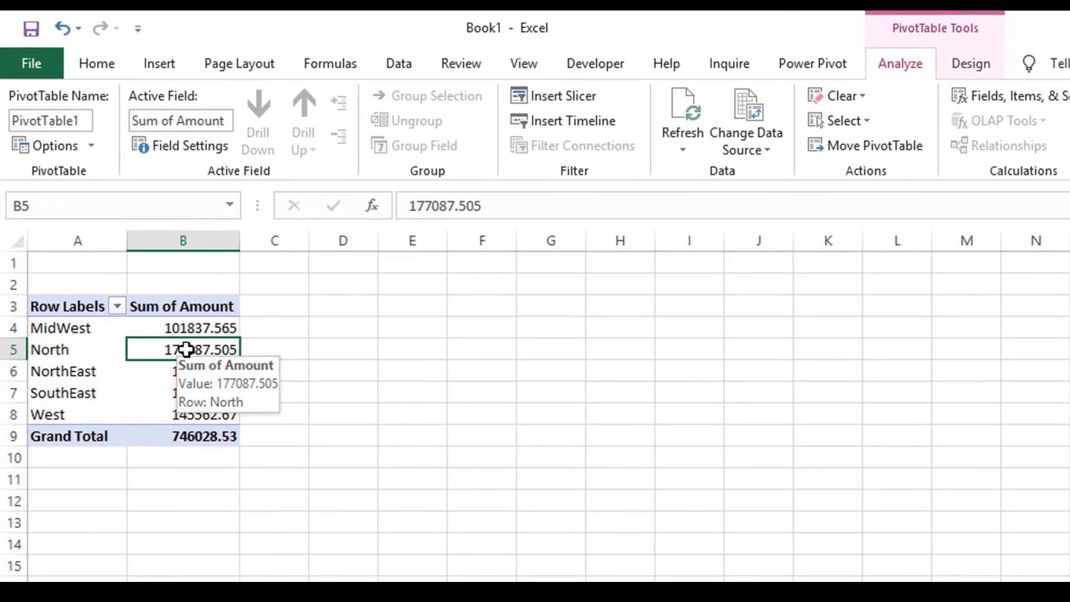
- Format the Sum of Amount values with Accounting number format
{"action": "right_click", "coordinate": [135, 256]}
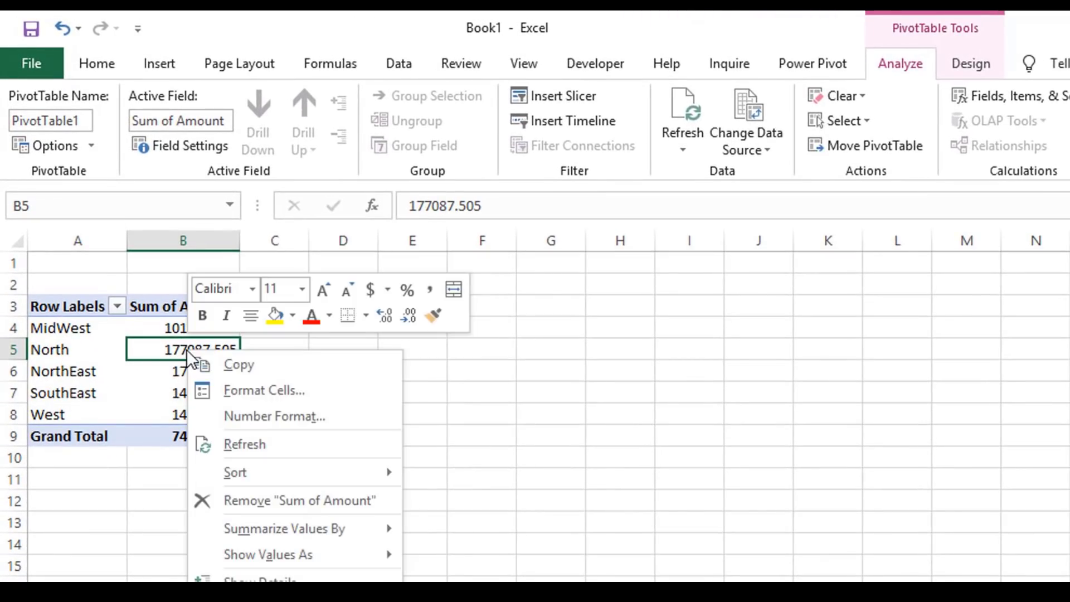
{"action": "left_click", "coordinate": [276, 417]}
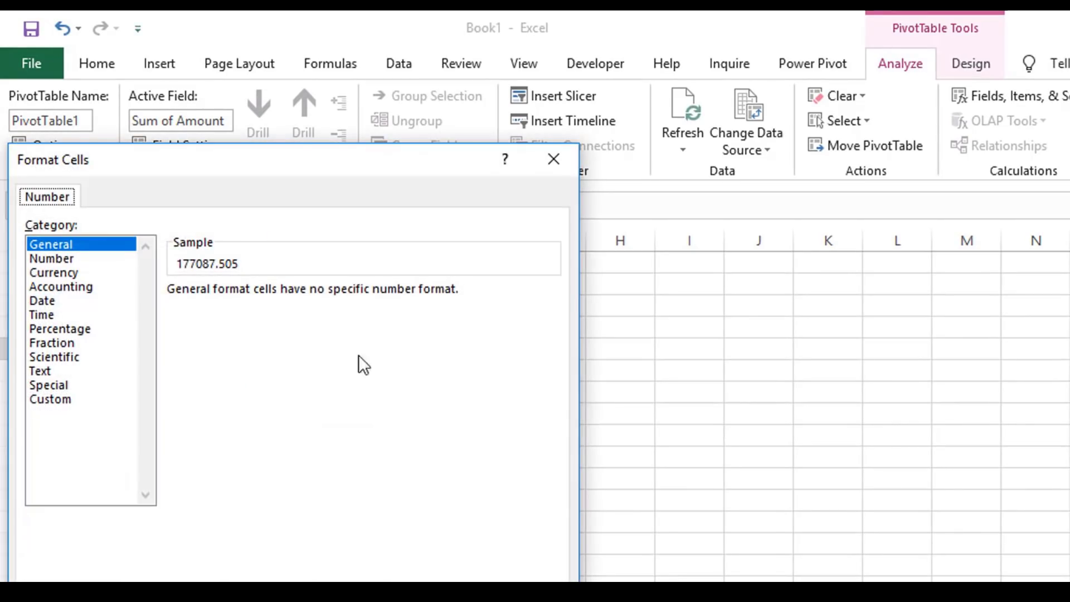
{"action": "left_click", "coordinate": [58, 286]}
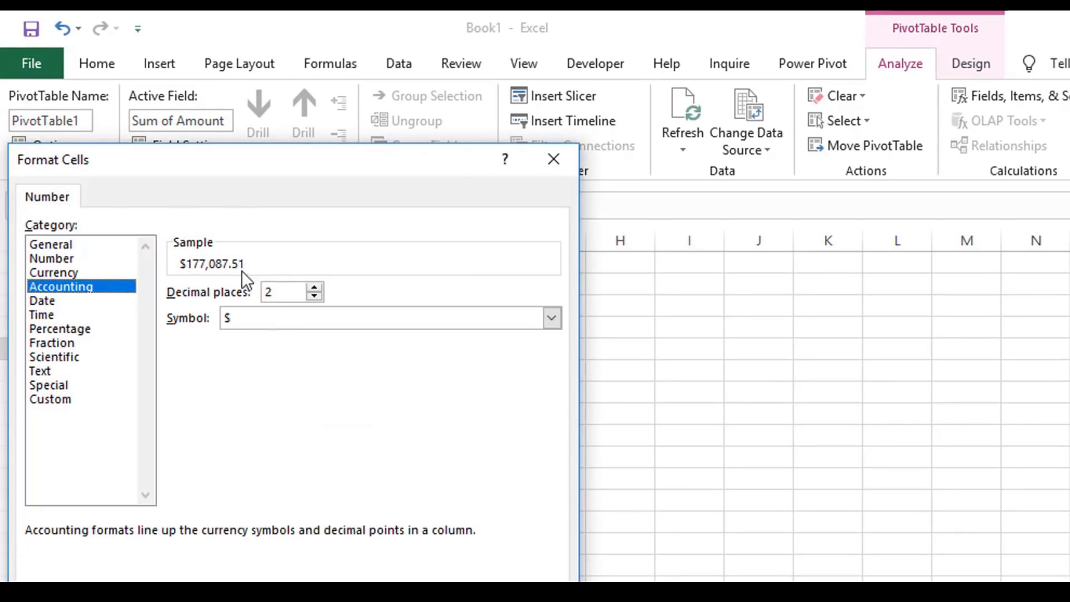
{"action": "left_click_drag", "start_coordinate": [273, 163], "coordinate": [545, 160]}
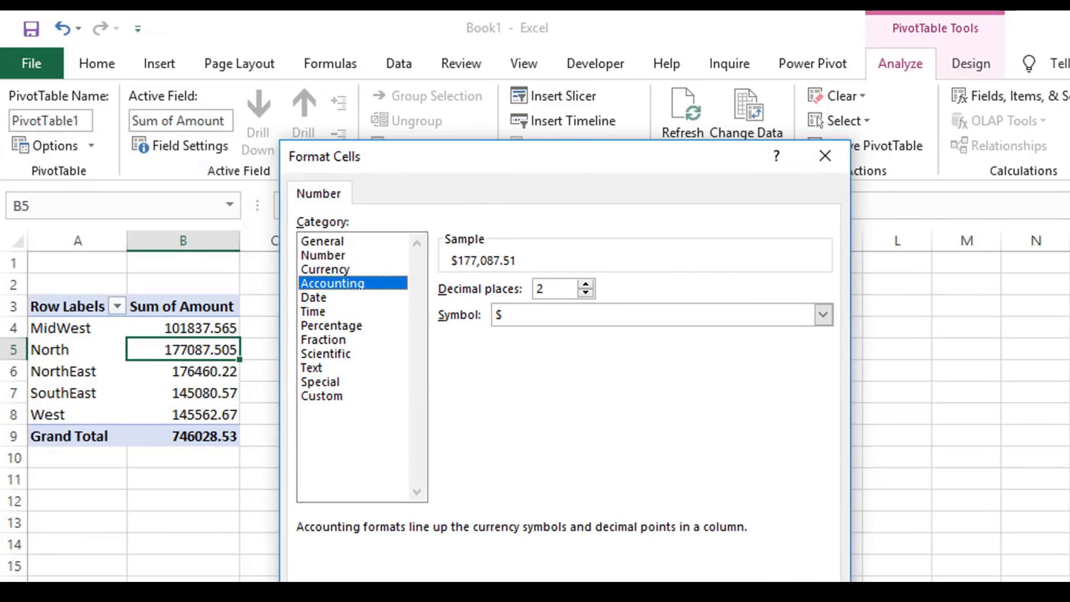
{"action": "key", "text": "Return"}
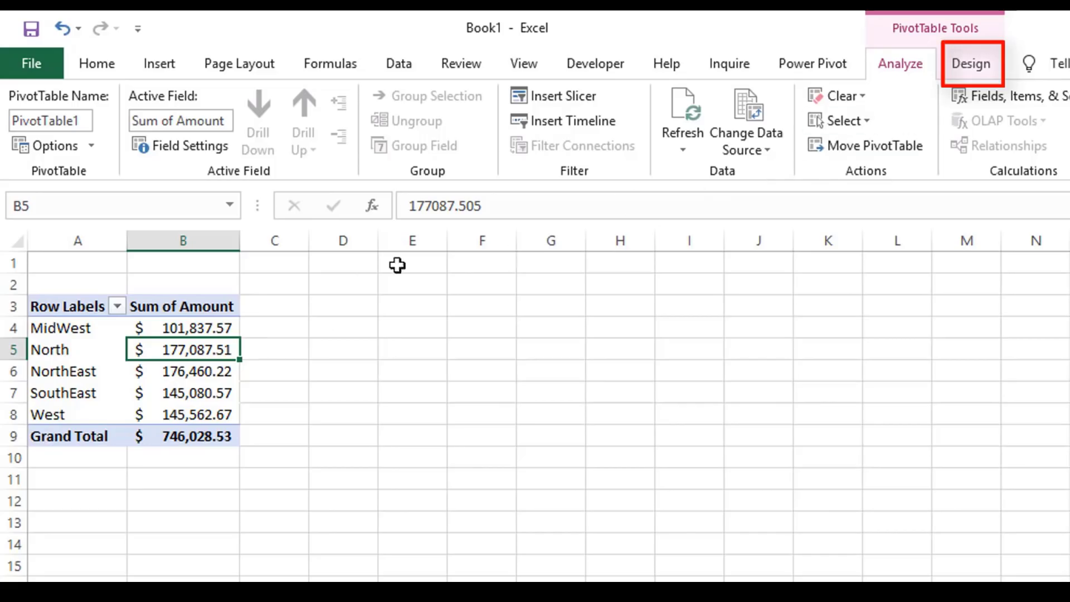
- Show the pivot table in Tabular Form with Light Orange Pivot Style Medium 3
{"action": "left_click", "coordinate": [965, 62]}
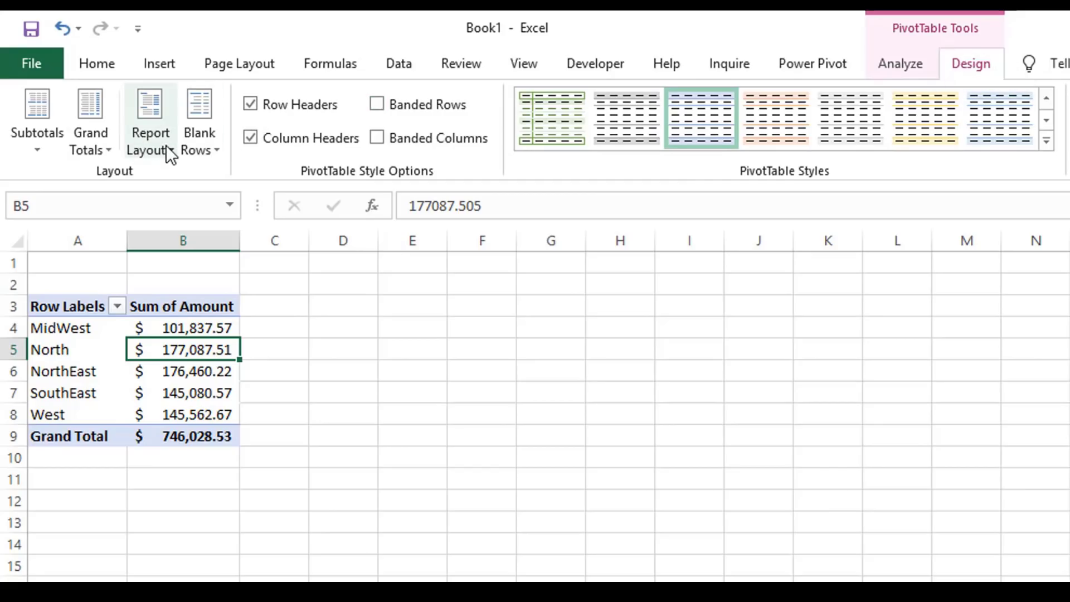
{"action": "left_click", "coordinate": [167, 147]}
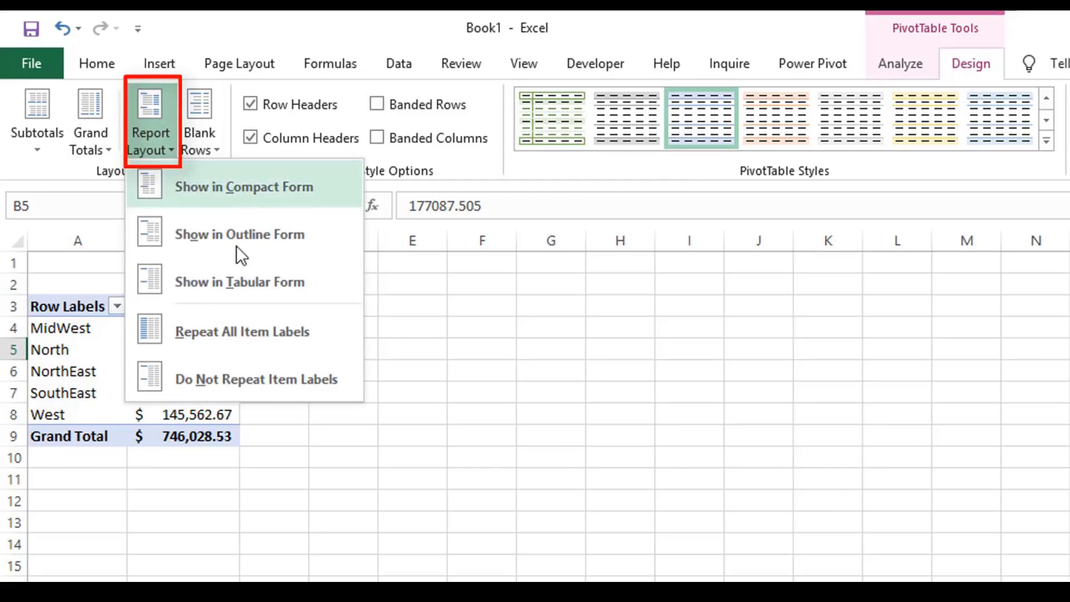
{"action": "left_click", "coordinate": [226, 281]}
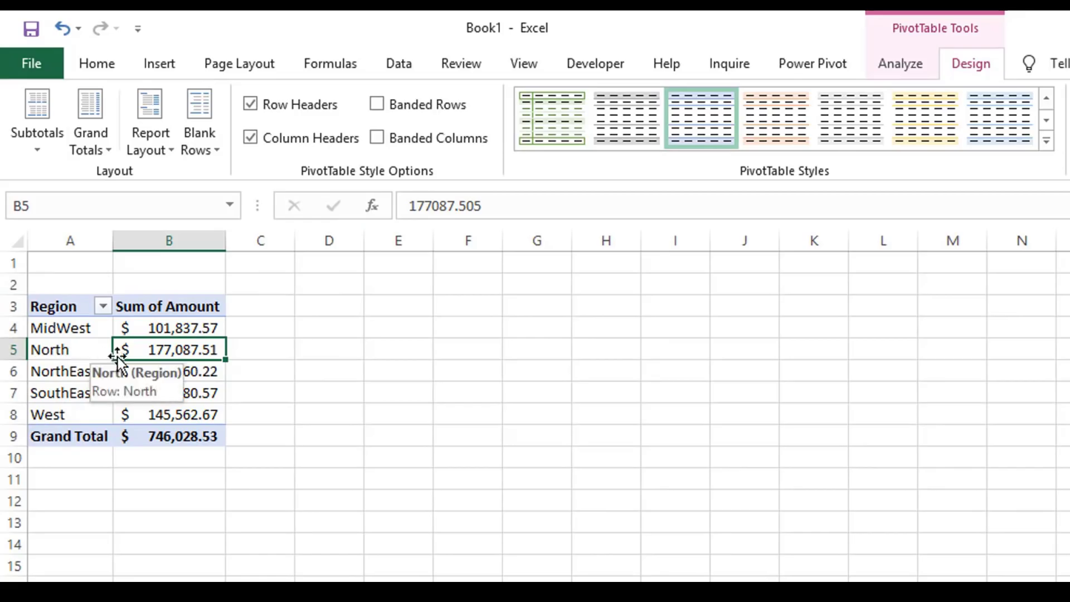
{"action": "left_click", "coordinate": [1048, 143]}
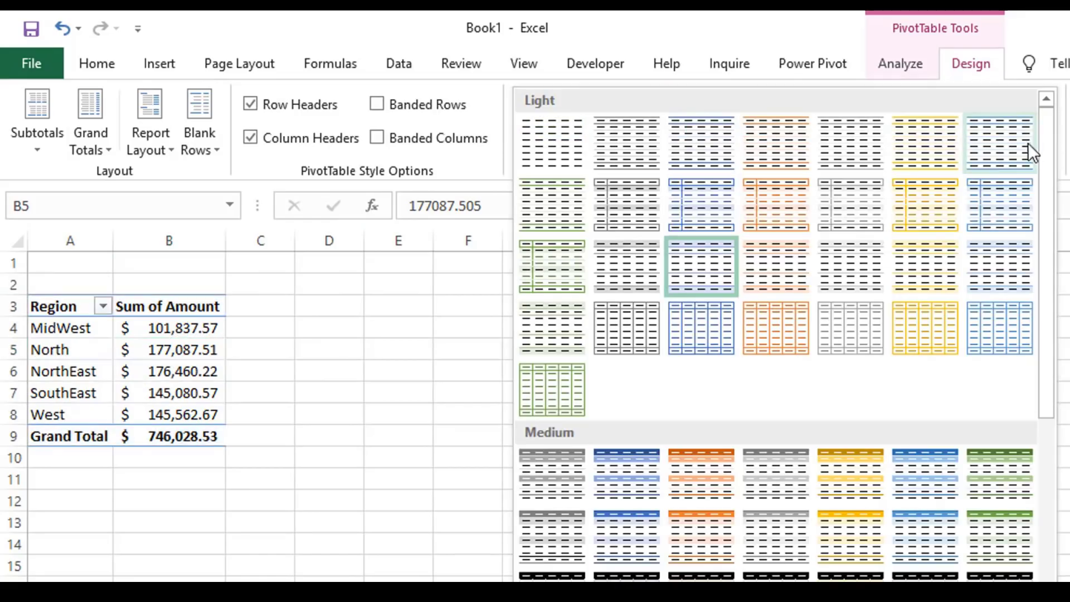
{"action": "left_click", "coordinate": [693, 463]}
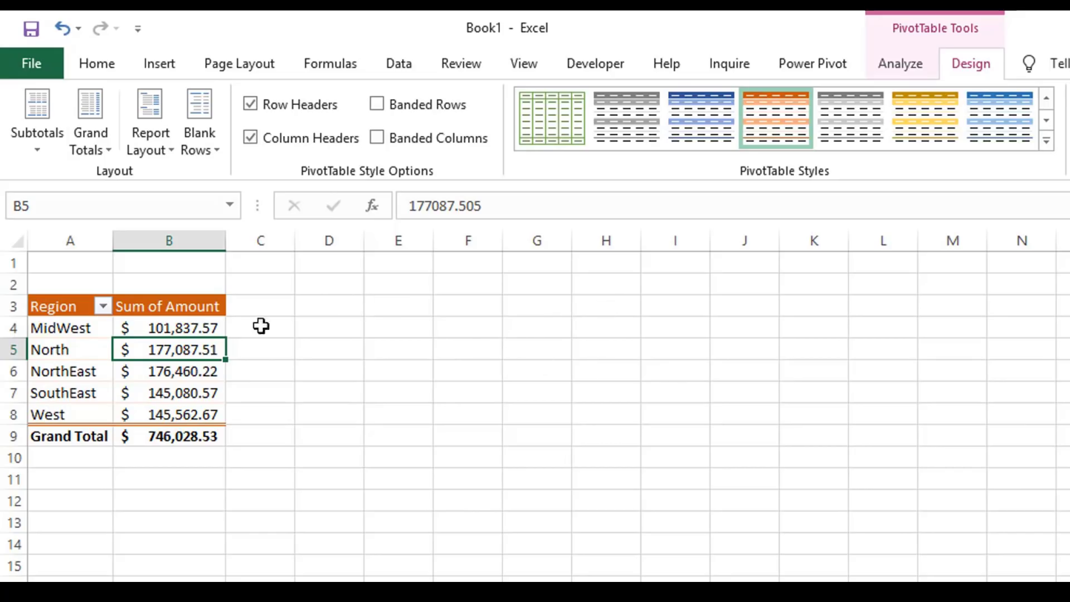
- Select the whole region pivot table and drag a copy toward H3:I9
{"action": "mouse_move", "coordinate": [171, 364]}
{"action": "left_click_drag", "start_coordinate": [61, 306], "coordinate": [184, 437]}
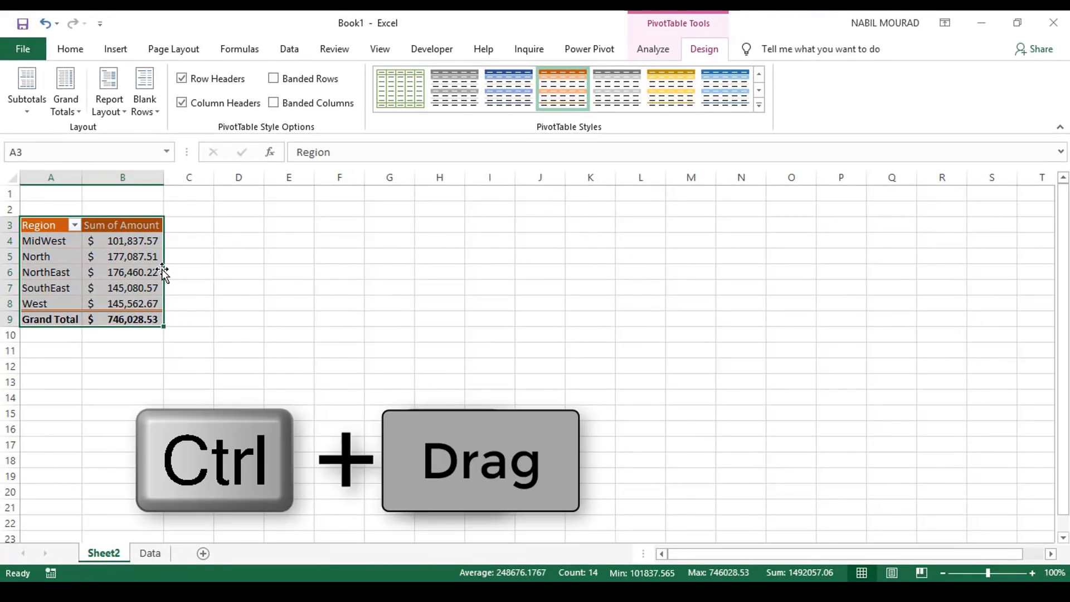
{"action": "left_click_drag", "start_coordinate": [162, 272], "coordinate": [495, 274]}
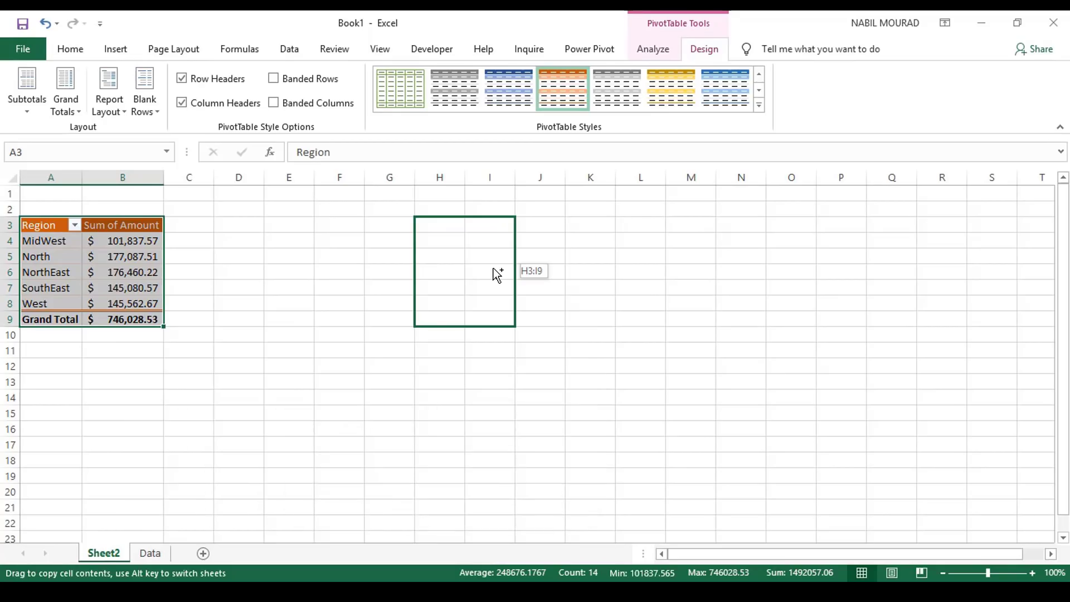
- Place the copy at H3:I9, give it a green Medium style, and autofit columns H:I
{"action": "left_click_drag", "start_coordinate": [493, 268], "coordinate": [493, 268]}
{"action": "mouse_move", "coordinate": [493, 269]}
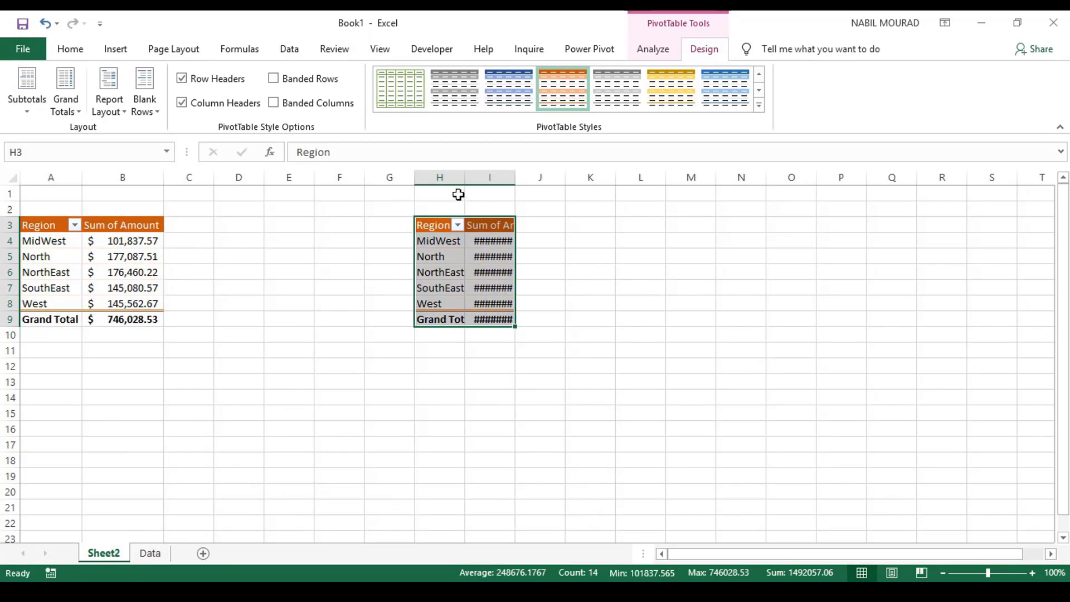
{"action": "left_click", "coordinate": [759, 104]}
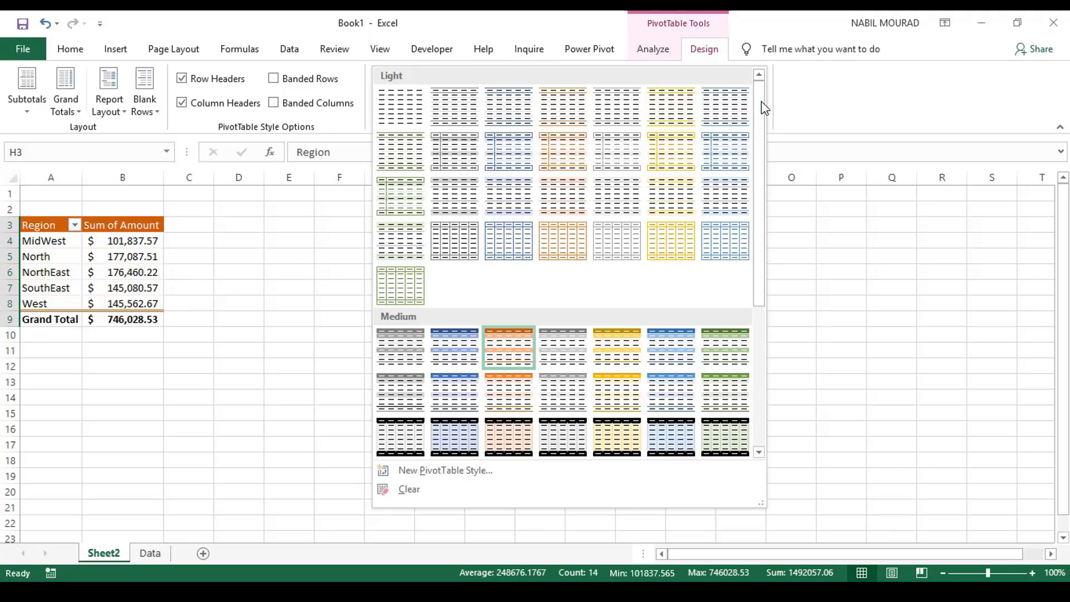
{"action": "left_click", "coordinate": [731, 347]}
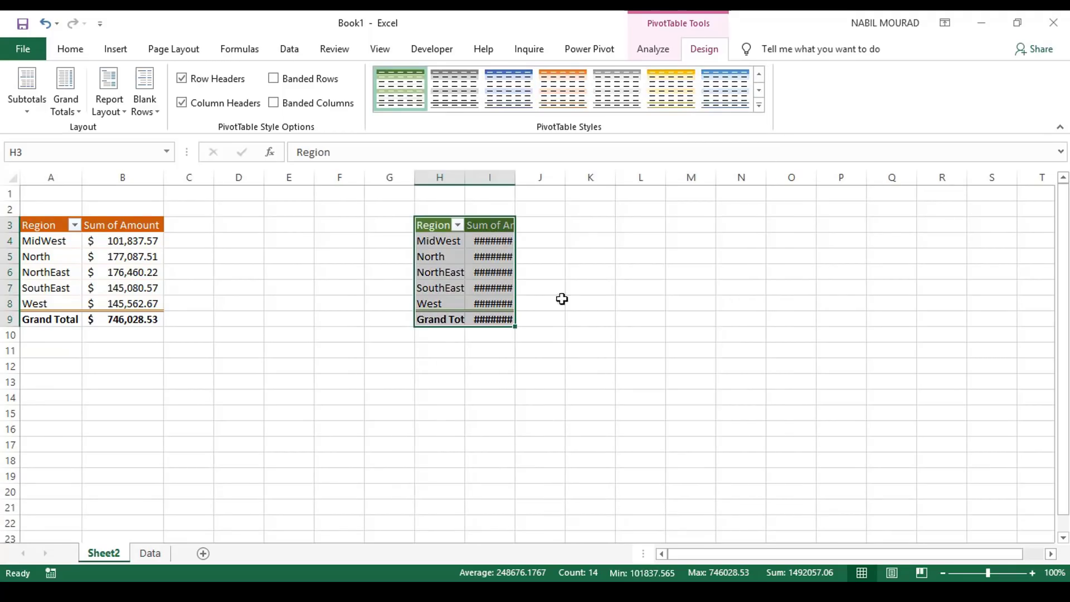
{"action": "left_click_drag", "start_coordinate": [446, 170], "coordinate": [500, 174]}
{"action": "double_click", "coordinate": [513, 180]}
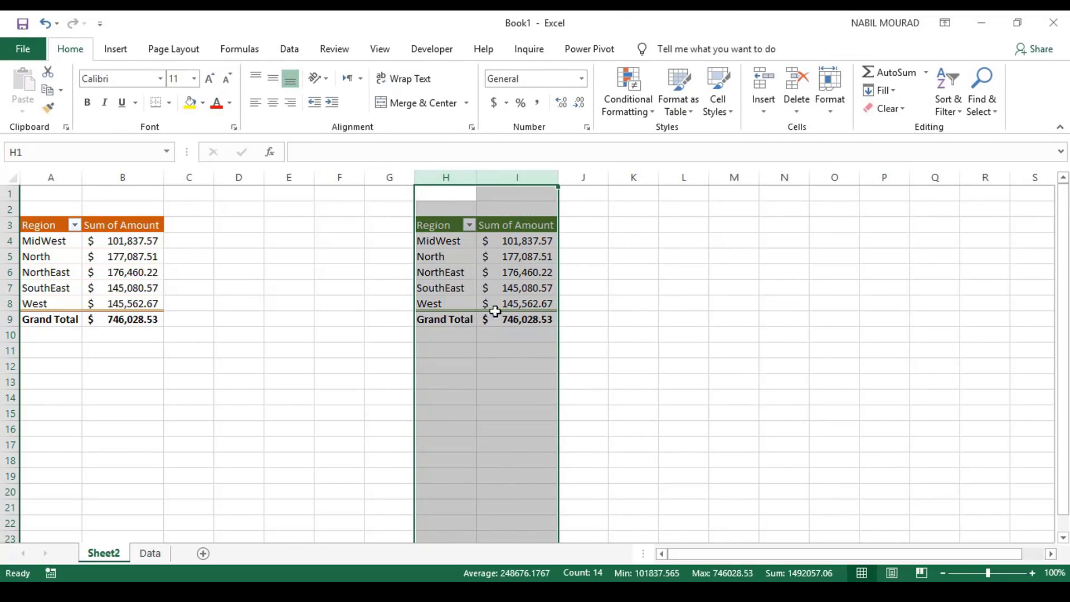
- Replace Region with Payment in the copied pivot table's fields
{"action": "left_click", "coordinate": [444, 260]}
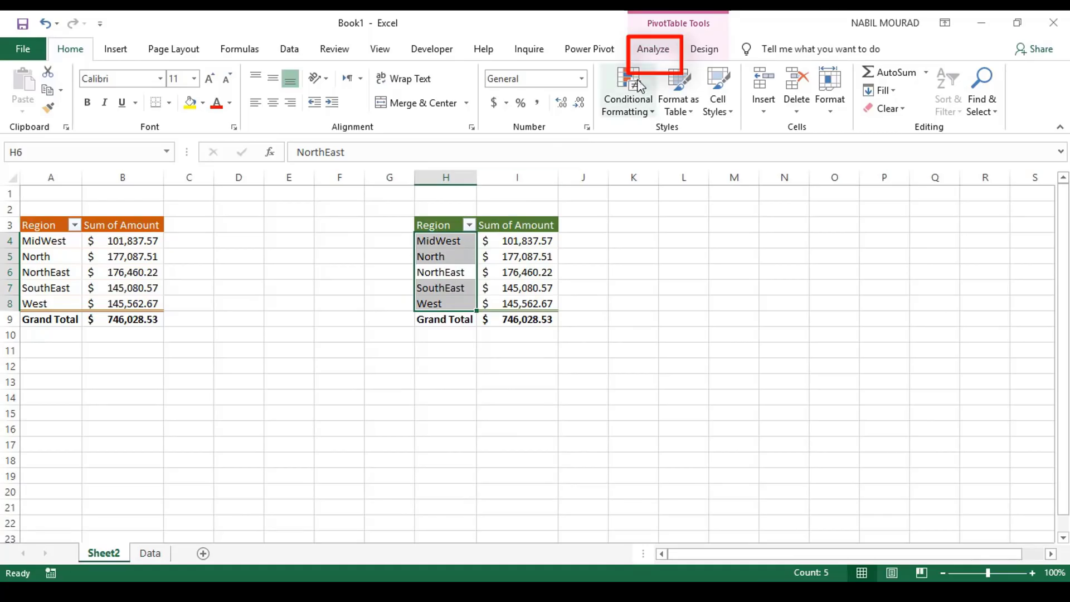
{"action": "left_click", "coordinate": [657, 58]}
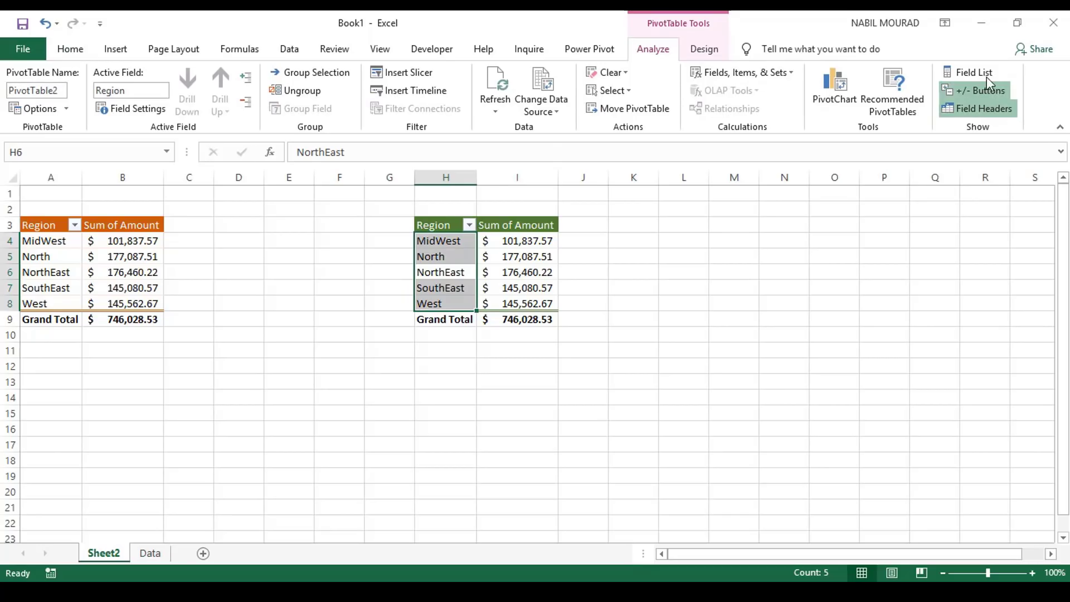
{"action": "left_click", "coordinate": [969, 76]}
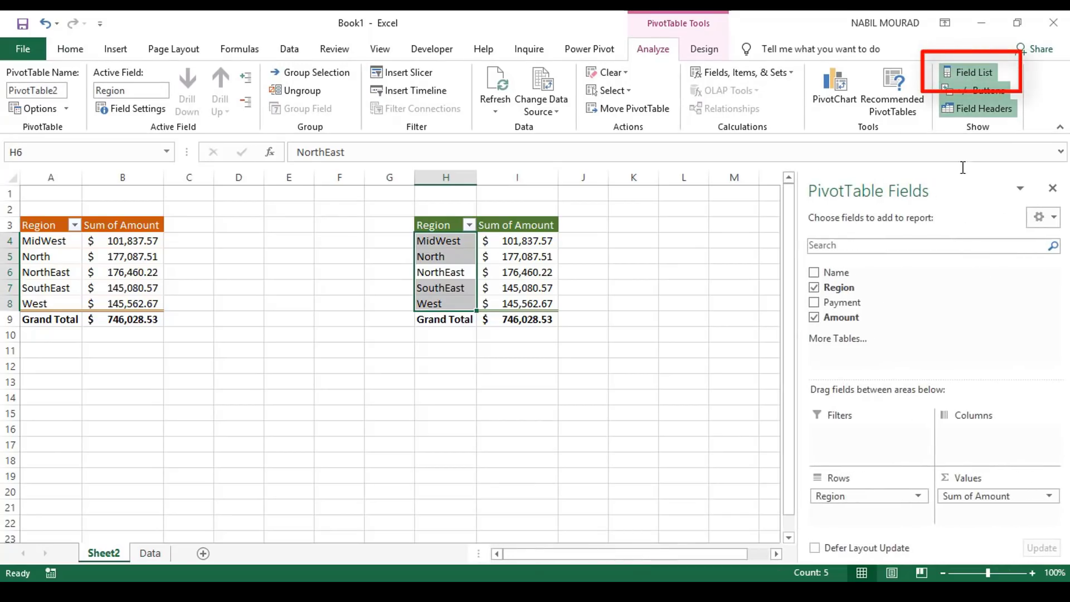
{"action": "left_click", "coordinate": [814, 288]}
{"action": "left_click_drag", "start_coordinate": [856, 303], "coordinate": [841, 507]}
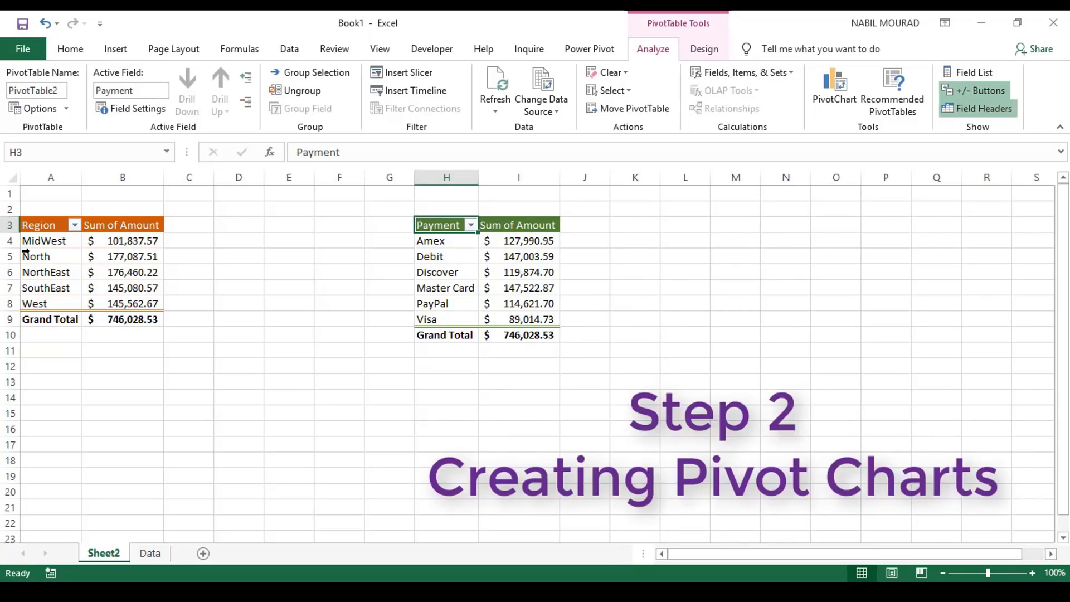
- Insert a Clustered Column PivotChart of the region names and their amounts
{"action": "left_click_drag", "start_coordinate": [53, 244], "coordinate": [134, 301]}
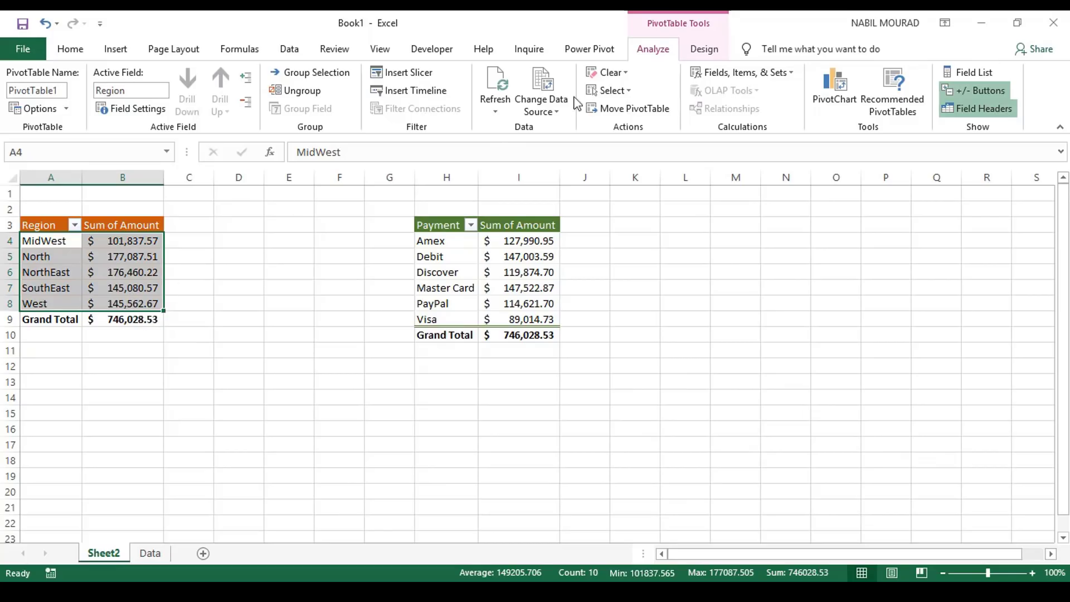
{"action": "left_click", "coordinate": [833, 86]}
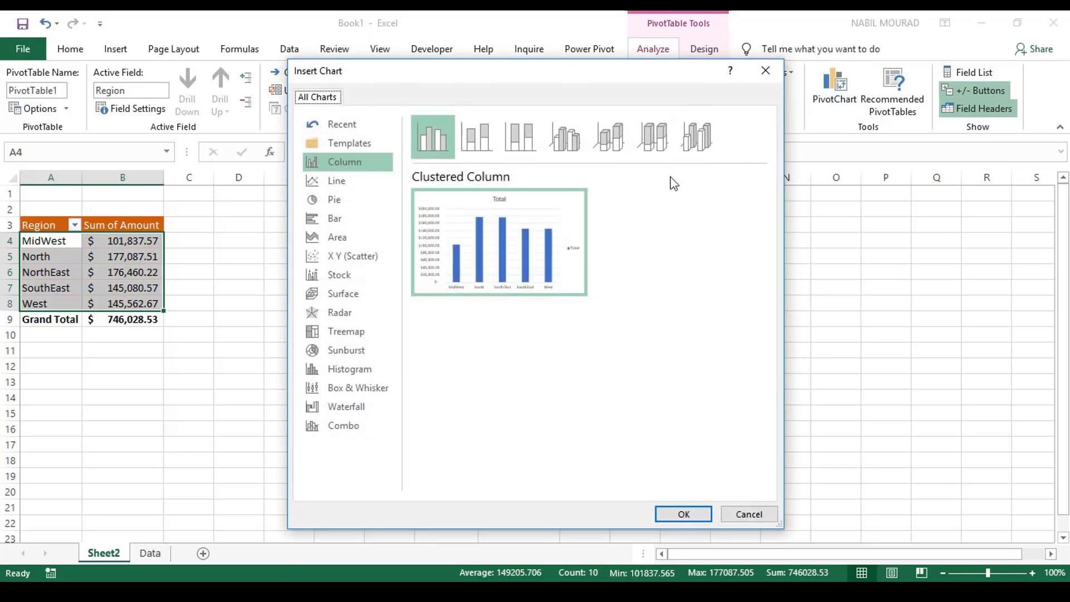
{"action": "left_click", "coordinate": [670, 521]}
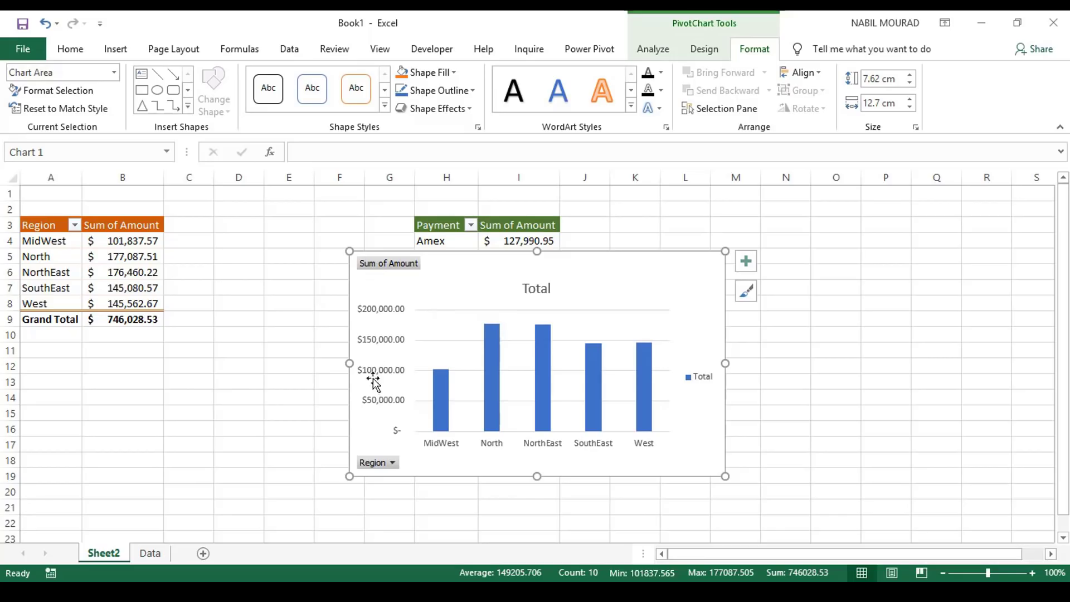
- Delete the chart's vertical value axis, gridlines and legend
{"action": "left_click", "coordinate": [385, 311]}
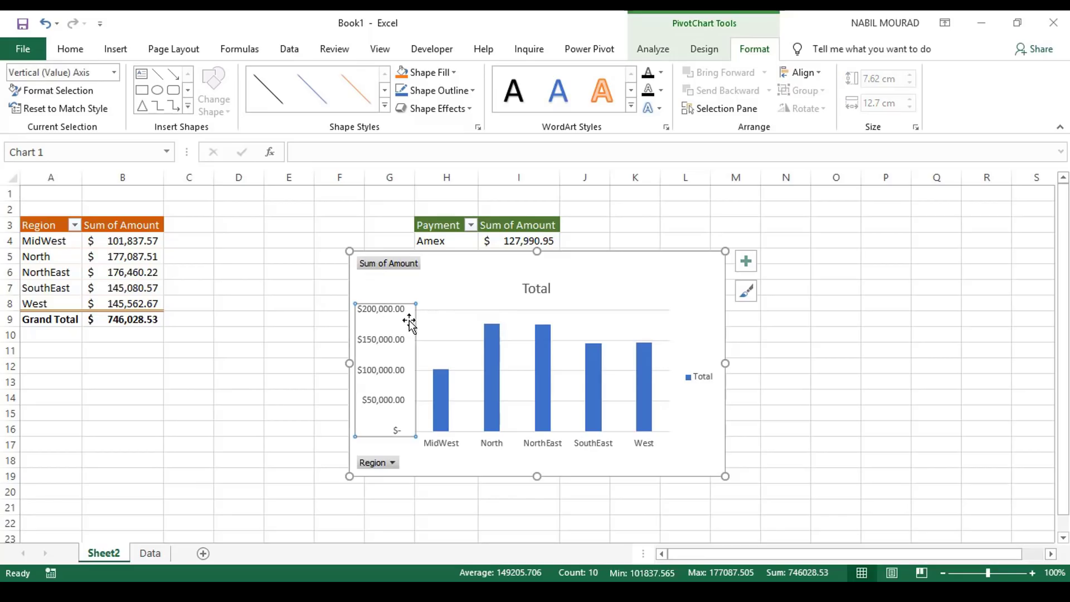
{"action": "key", "text": "Delete"}
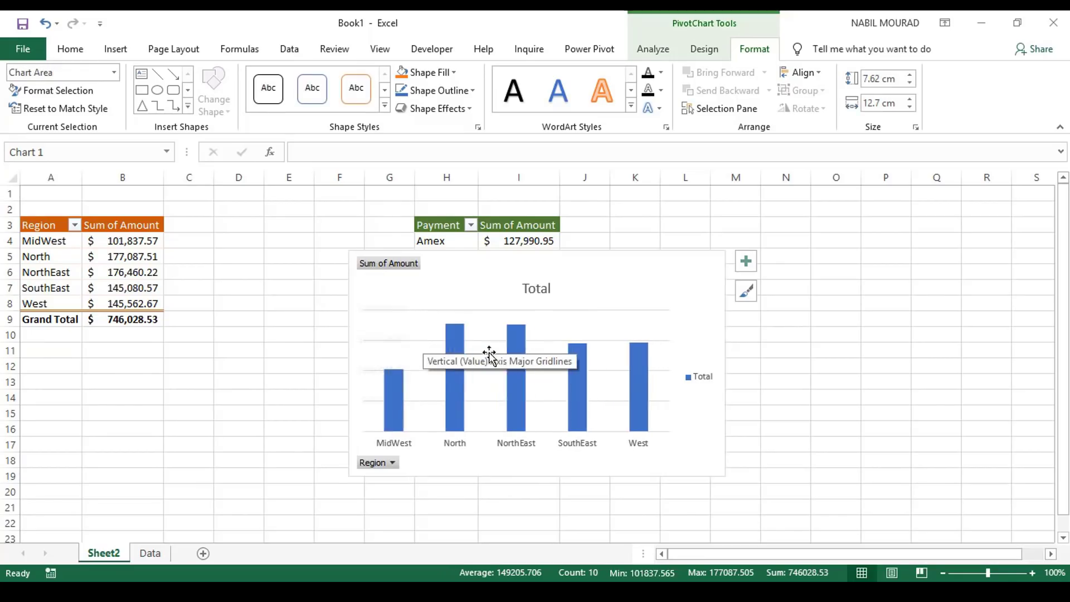
{"action": "left_click", "coordinate": [538, 318]}
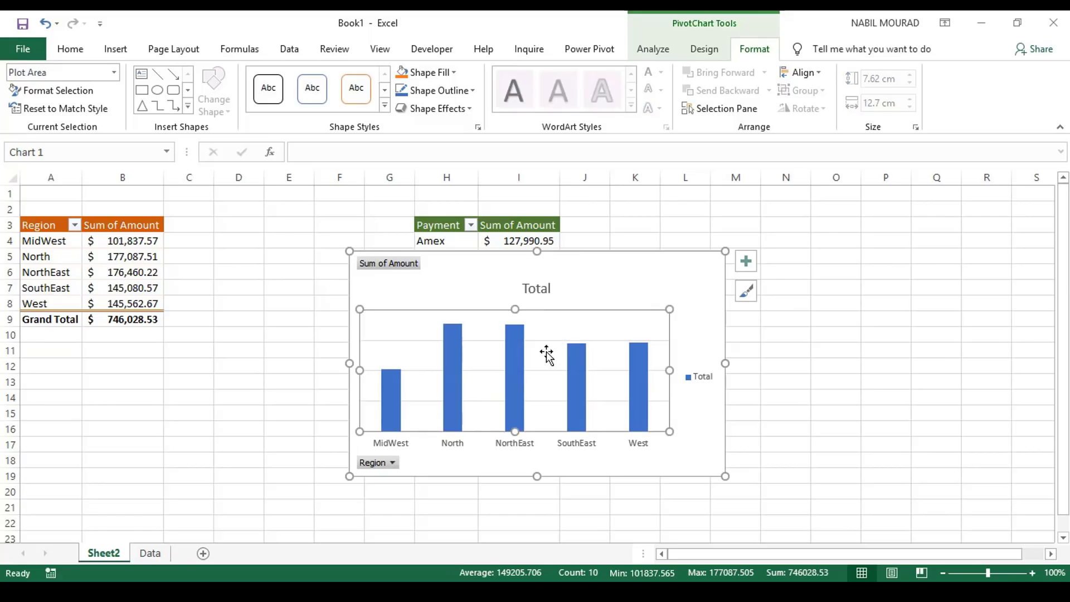
{"action": "left_click", "coordinate": [547, 341]}
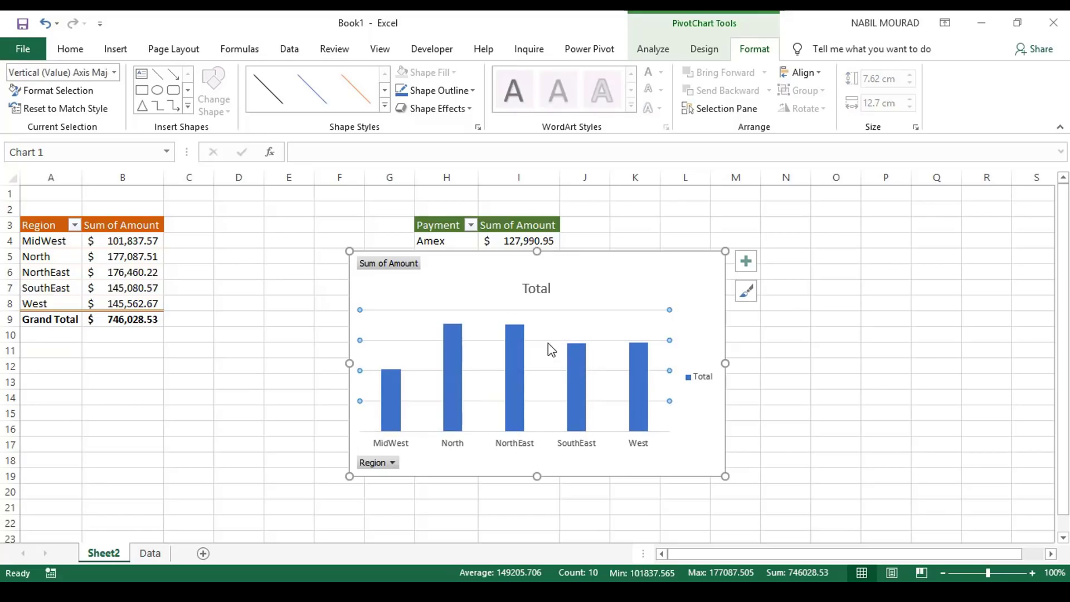
{"action": "left_click", "coordinate": [666, 346]}
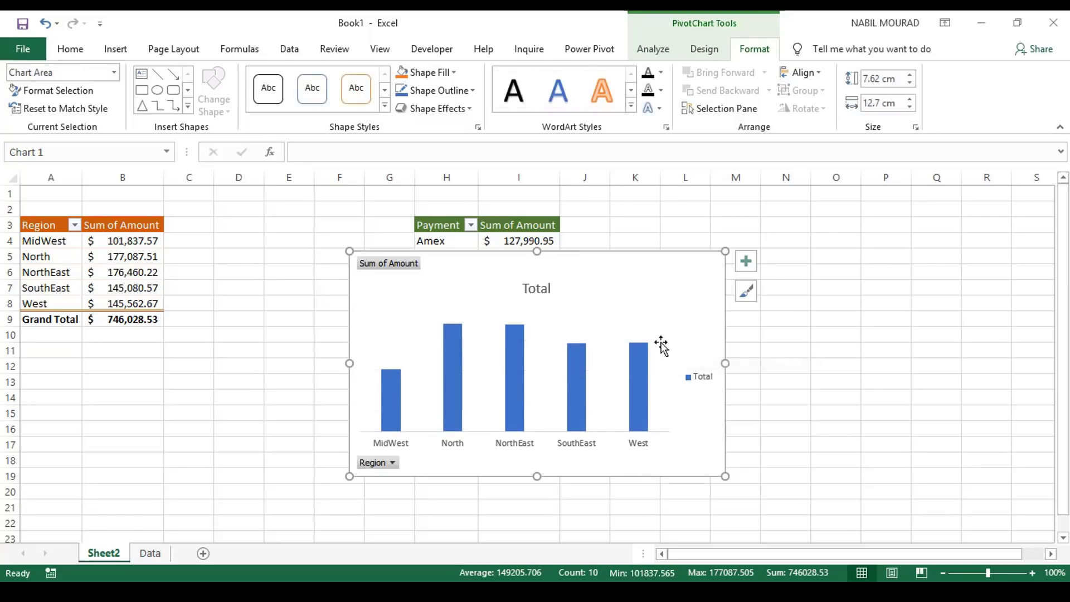
{"action": "left_click", "coordinate": [709, 381]}
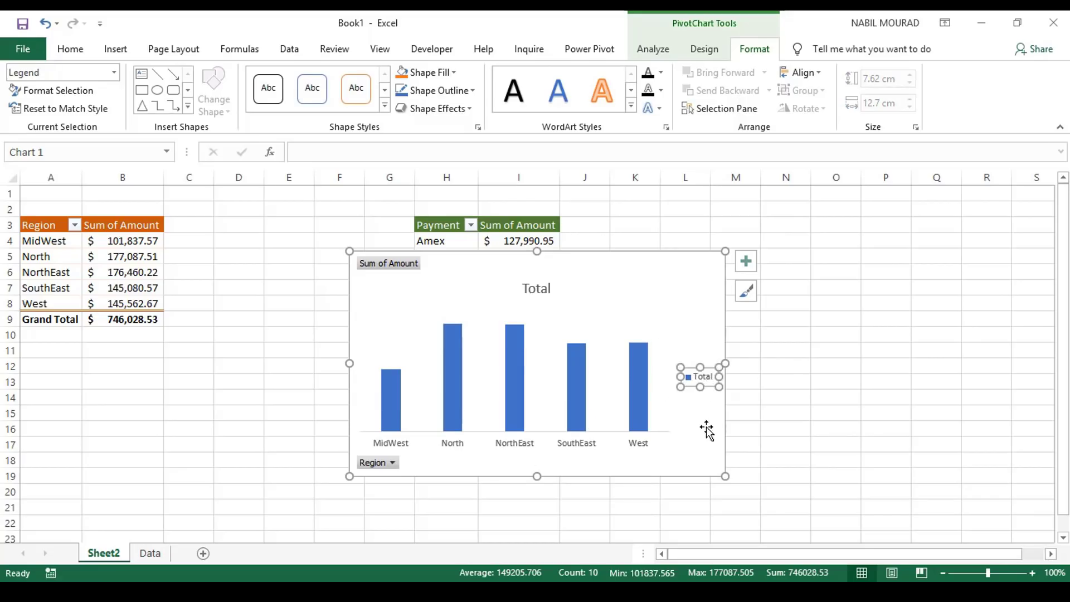
{"action": "key", "text": "Delete"}
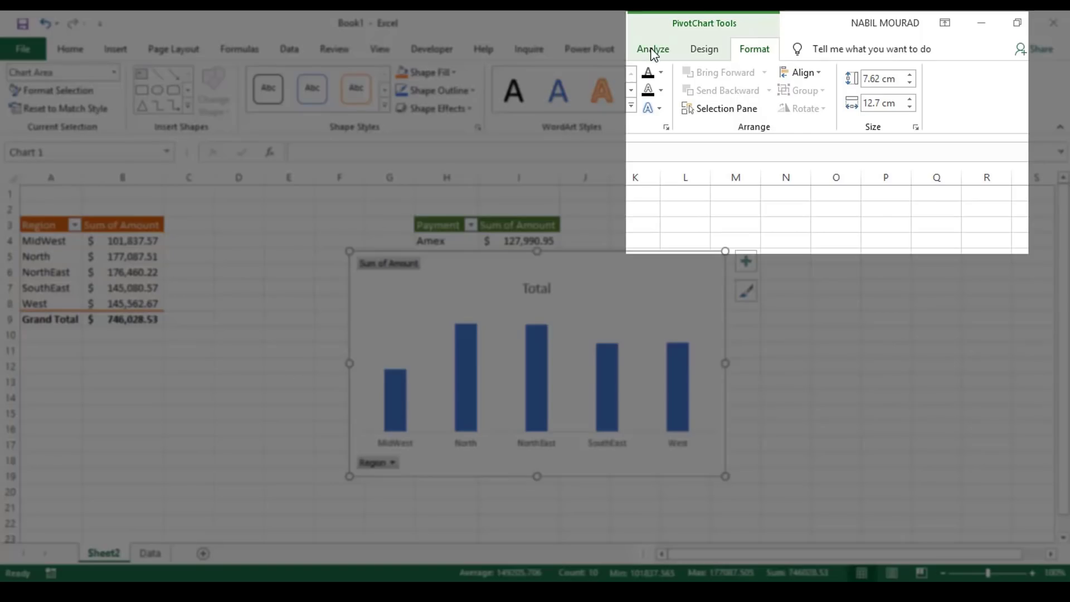
- Hide all chart field buttons and retitle the chart 'Sales by Region'
{"action": "left_click", "coordinate": [652, 49]}
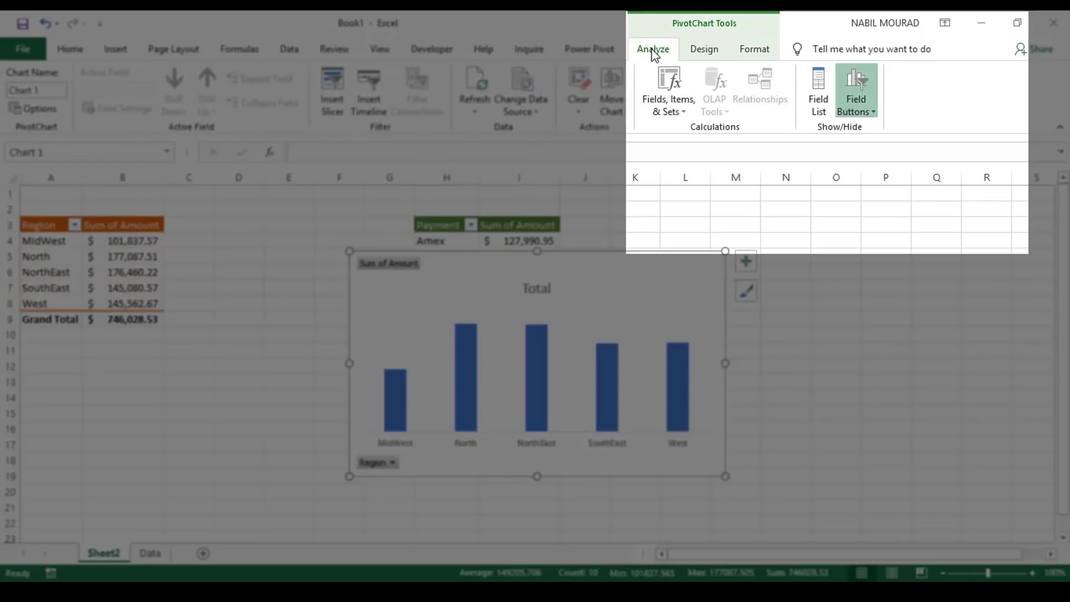
{"action": "left_click", "coordinate": [874, 113]}
{"action": "left_click", "coordinate": [877, 222]}
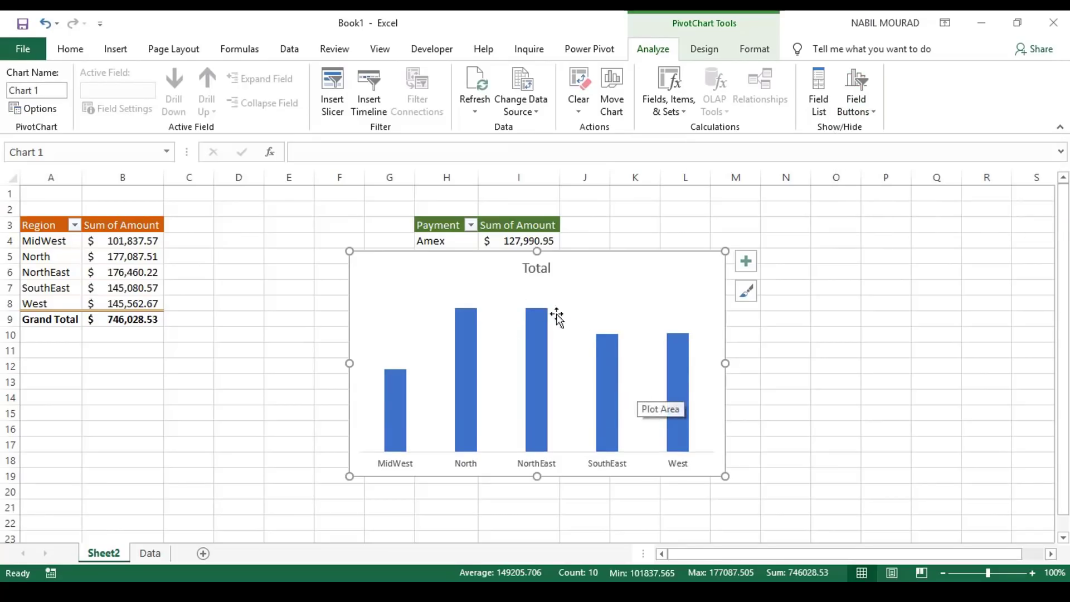
{"action": "left_click", "coordinate": [539, 270]}
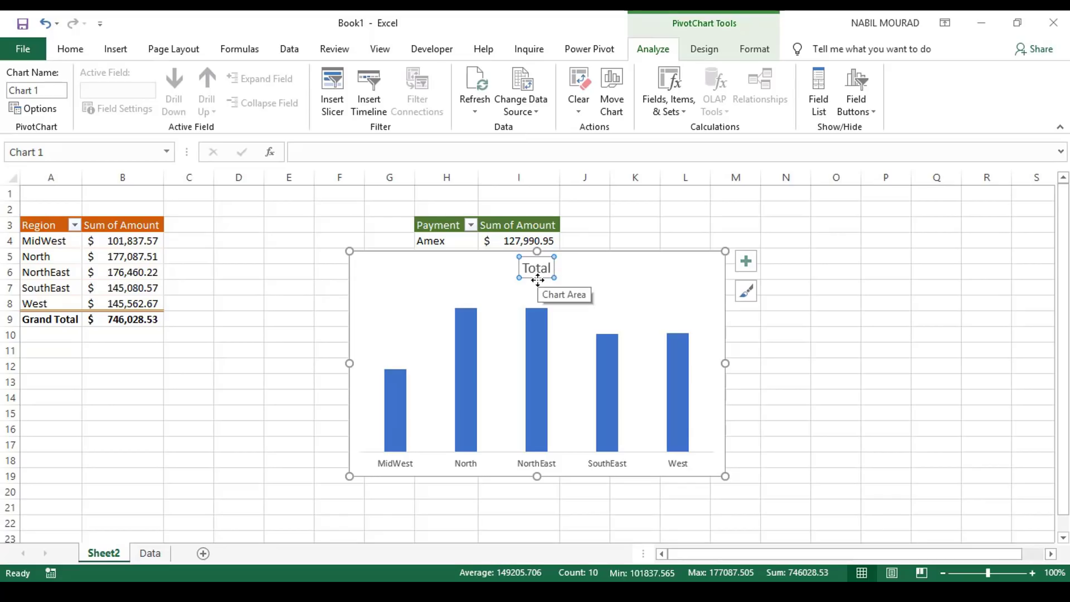
{"action": "type", "text": "SouthEast"}
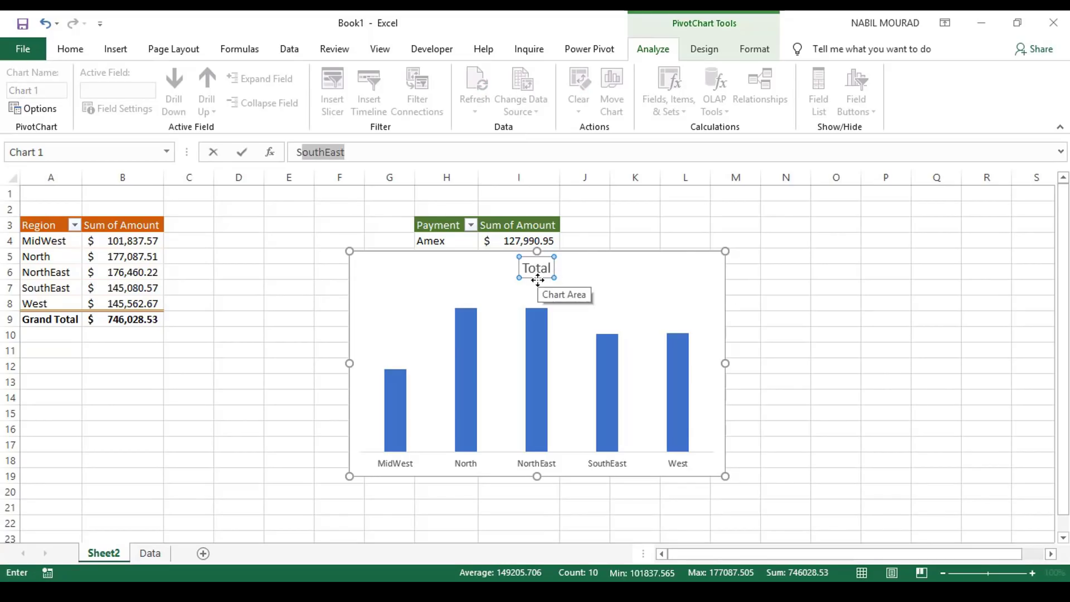
{"action": "type", "text": "Sales by Region"}
{"action": "key", "text": "Return"}
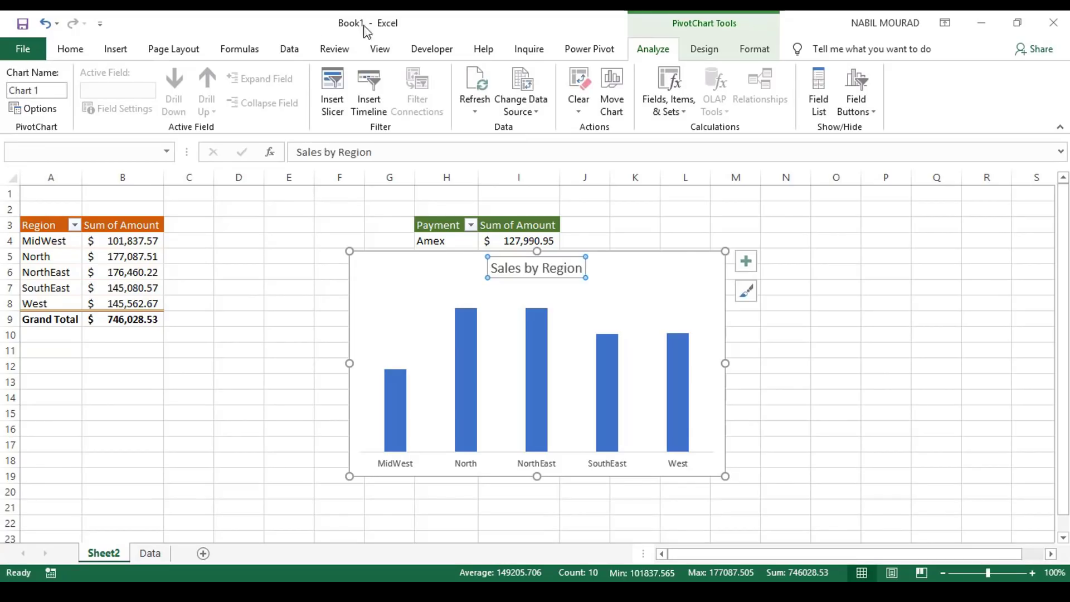
- Make the 'Sales by Region' title bold and dark blue
{"action": "left_click", "coordinate": [72, 50]}
{"action": "left_click", "coordinate": [89, 103]}
{"action": "left_click", "coordinate": [229, 102]}
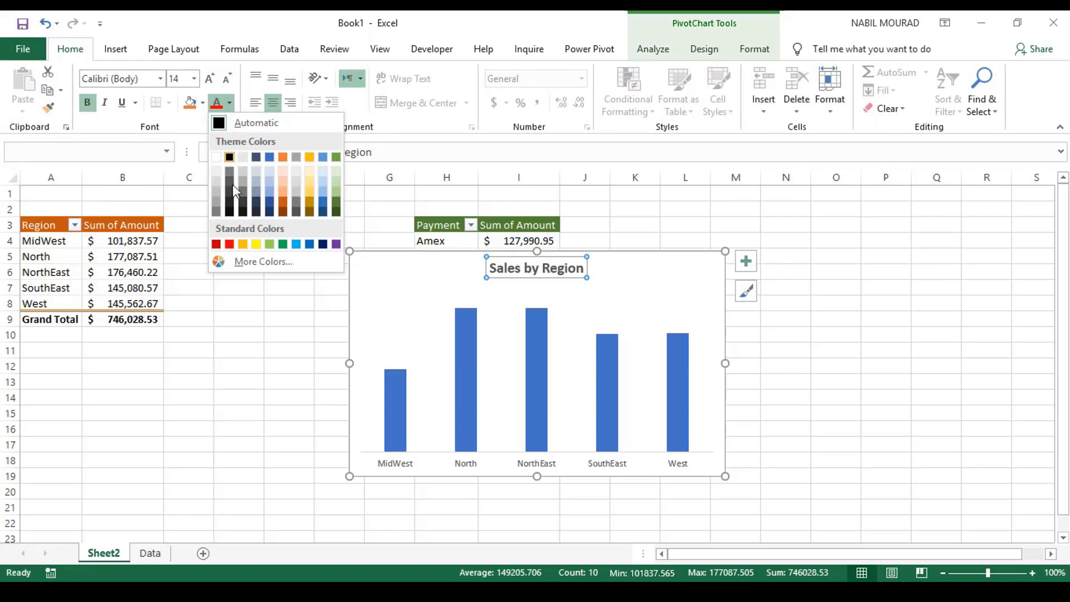
{"action": "left_click", "coordinate": [324, 245]}
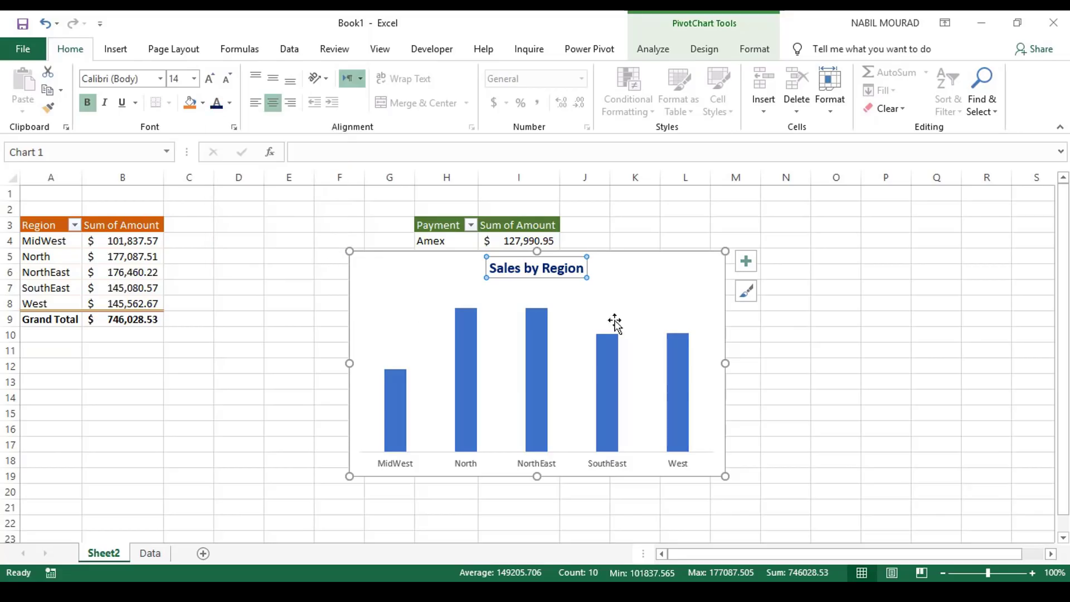
- Open Format Data Series for the region bars with Ctrl+1
{"action": "mouse_move", "coordinate": [683, 377]}
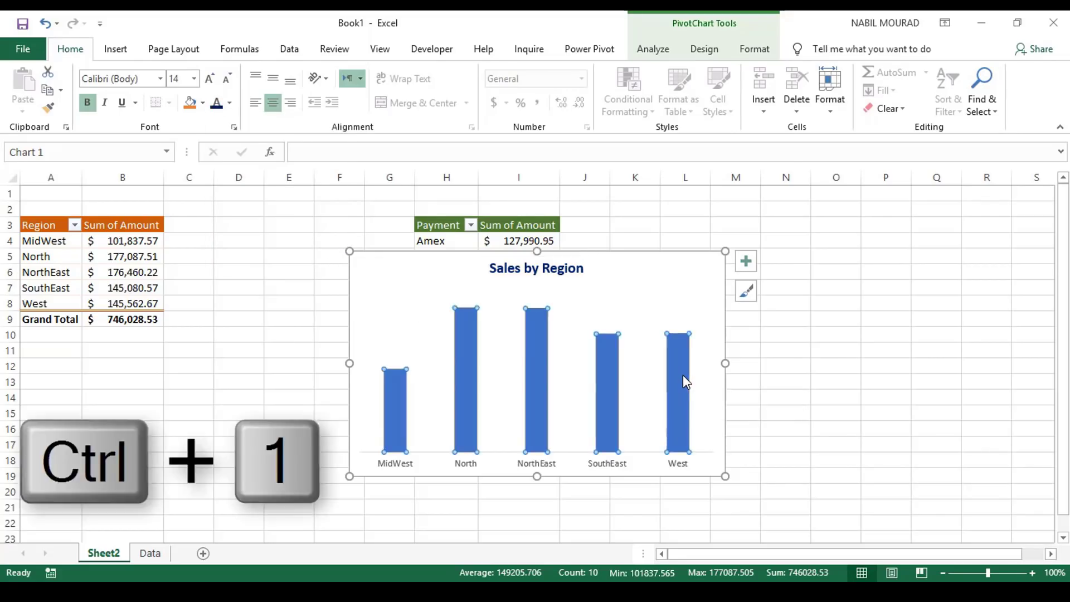
{"action": "left_click", "coordinate": [683, 375]}
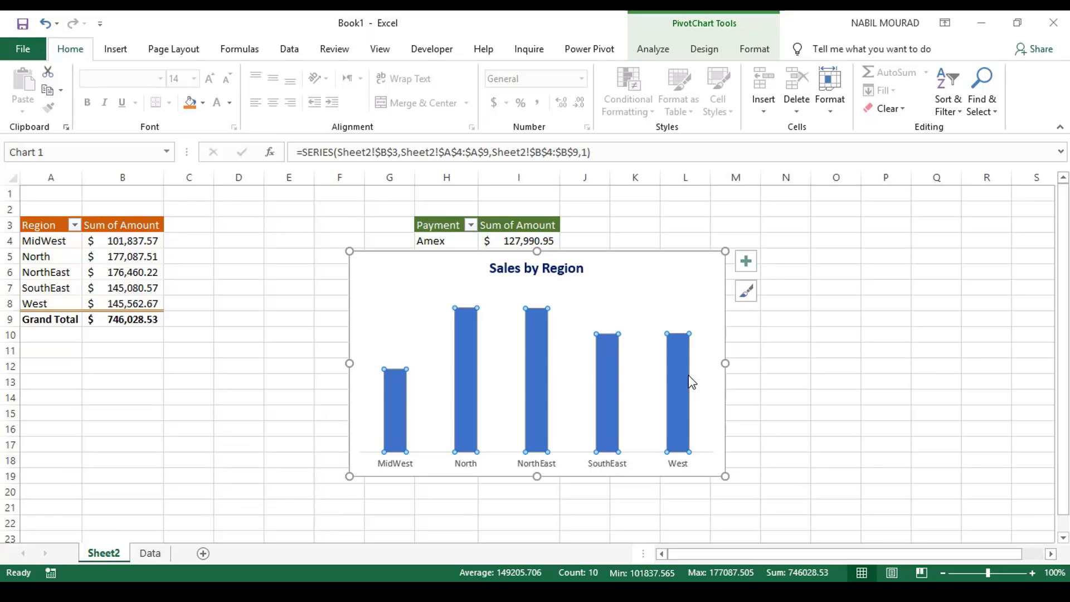
{"action": "key", "text": "ctrl+1"}
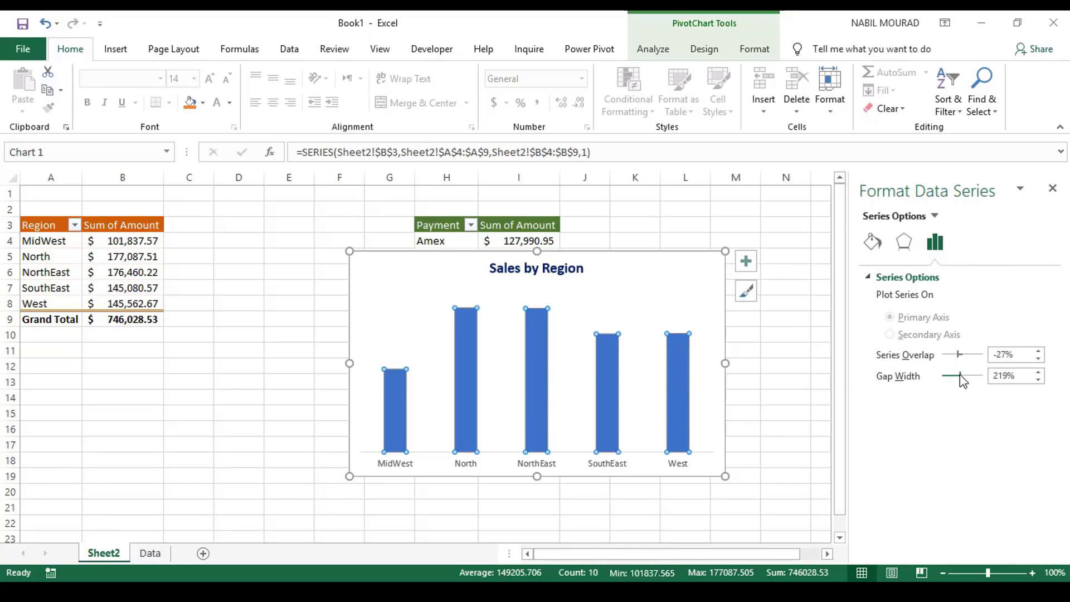
- Set the region bars' gap width to 87% and vary the colours by point
{"action": "left_click_drag", "start_coordinate": [963, 379], "coordinate": [952, 383]}
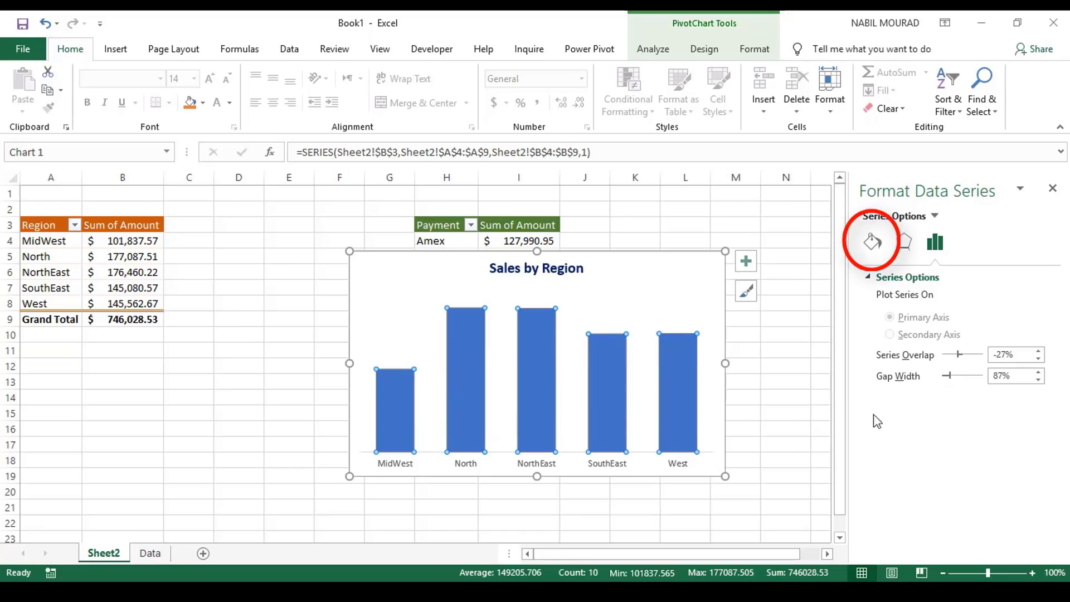
{"action": "left_click", "coordinate": [872, 246]}
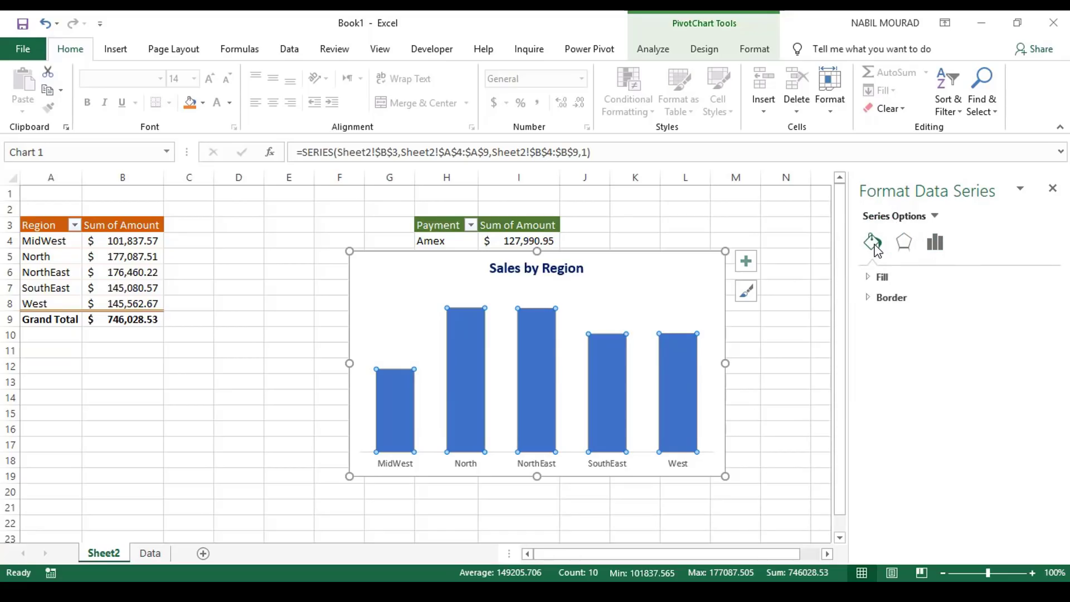
{"action": "left_click", "coordinate": [871, 281]}
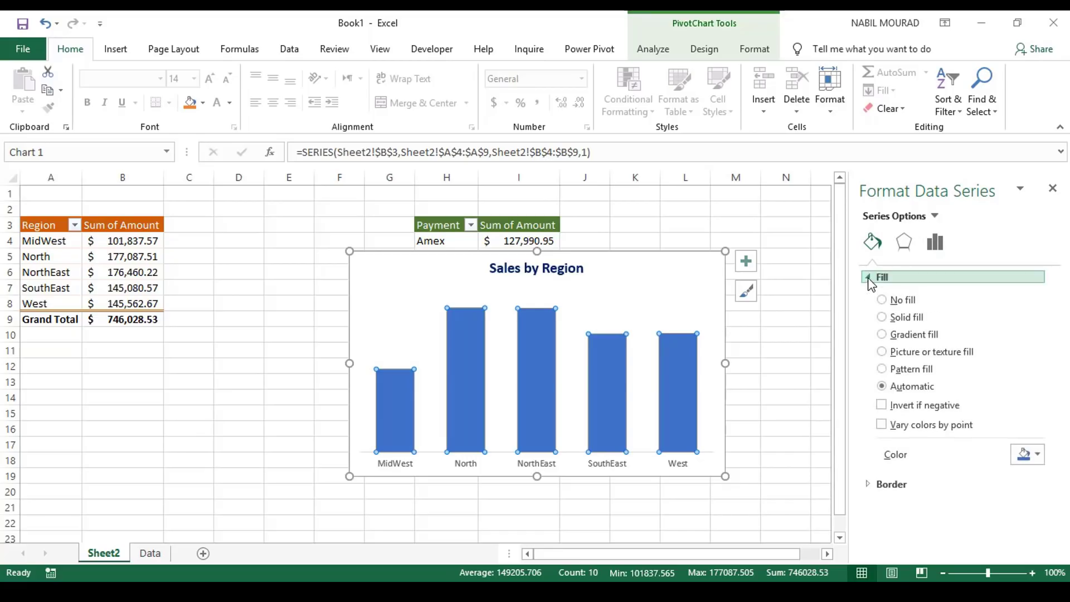
{"action": "left_click", "coordinate": [881, 425]}
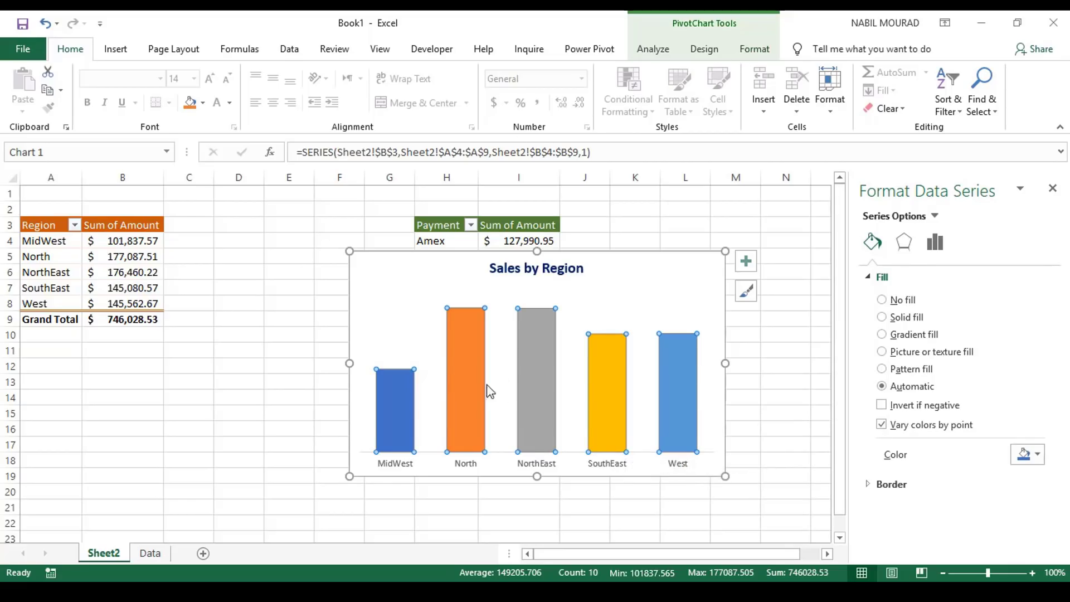
- Apply the first bevel preset from Shape Effects to all region bars
{"action": "left_click", "coordinate": [755, 50]}
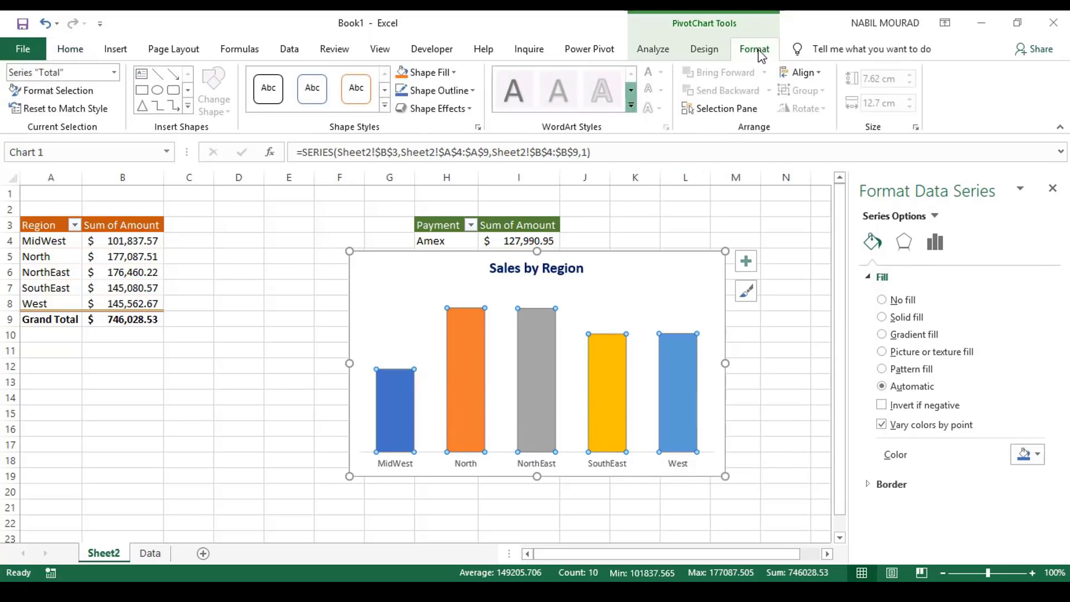
{"action": "left_click", "coordinate": [471, 109]}
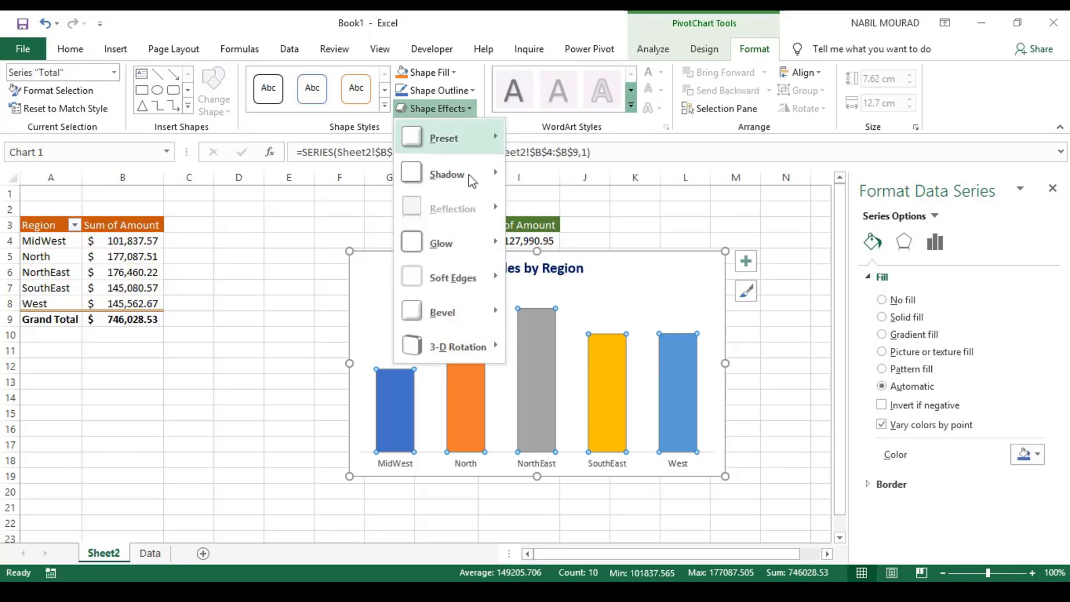
{"action": "mouse_move", "coordinate": [446, 315]}
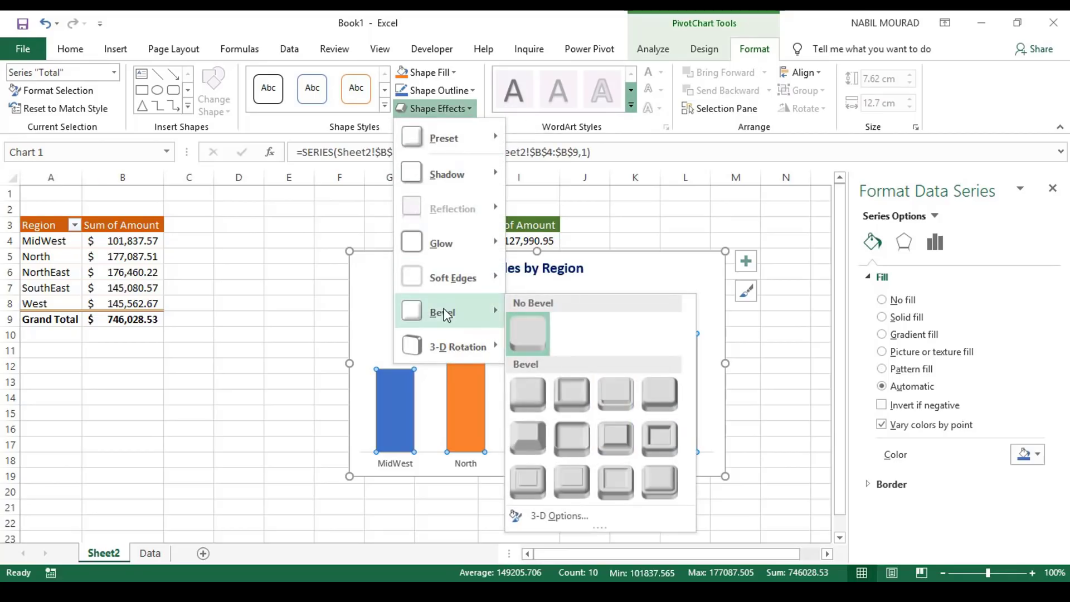
{"action": "left_click", "coordinate": [536, 395]}
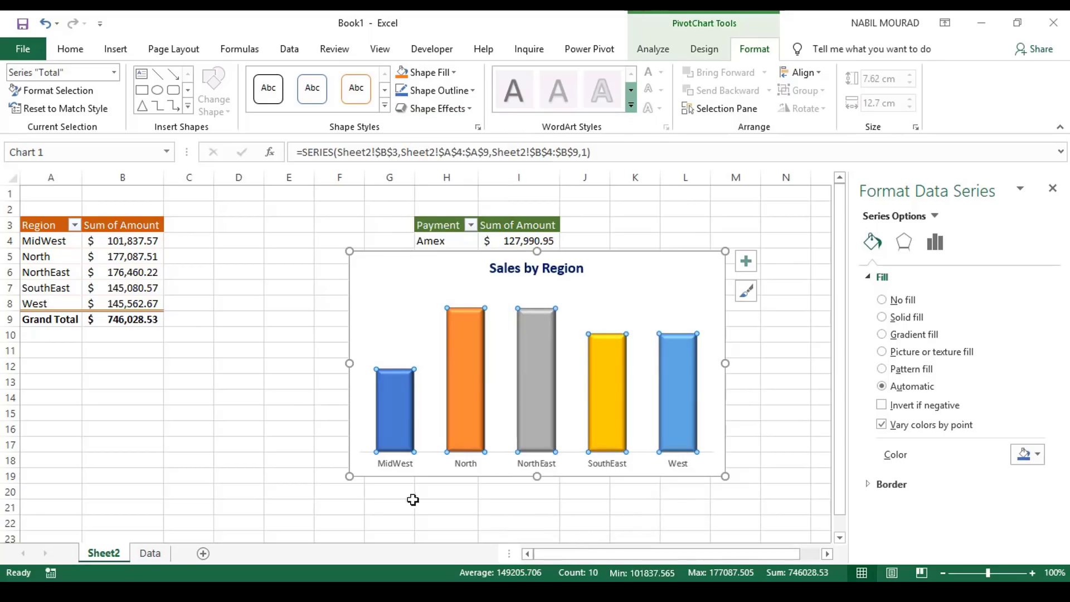
{"action": "left_click", "coordinate": [608, 467]}
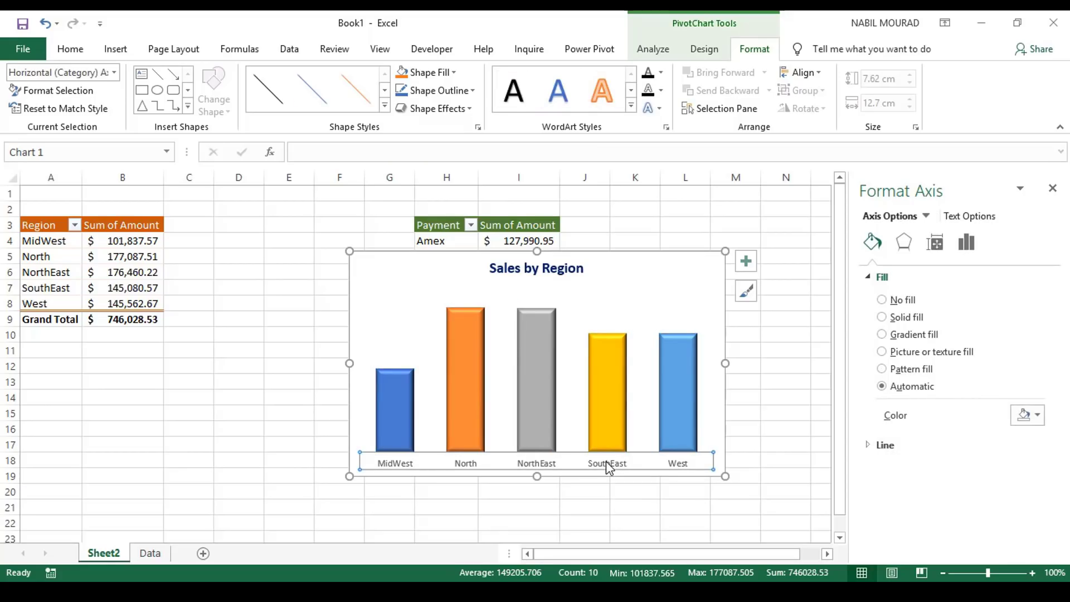
- Make the region axis labels bold and raise them to size 10
{"action": "left_click", "coordinate": [70, 49]}
{"action": "left_click", "coordinate": [87, 103]}
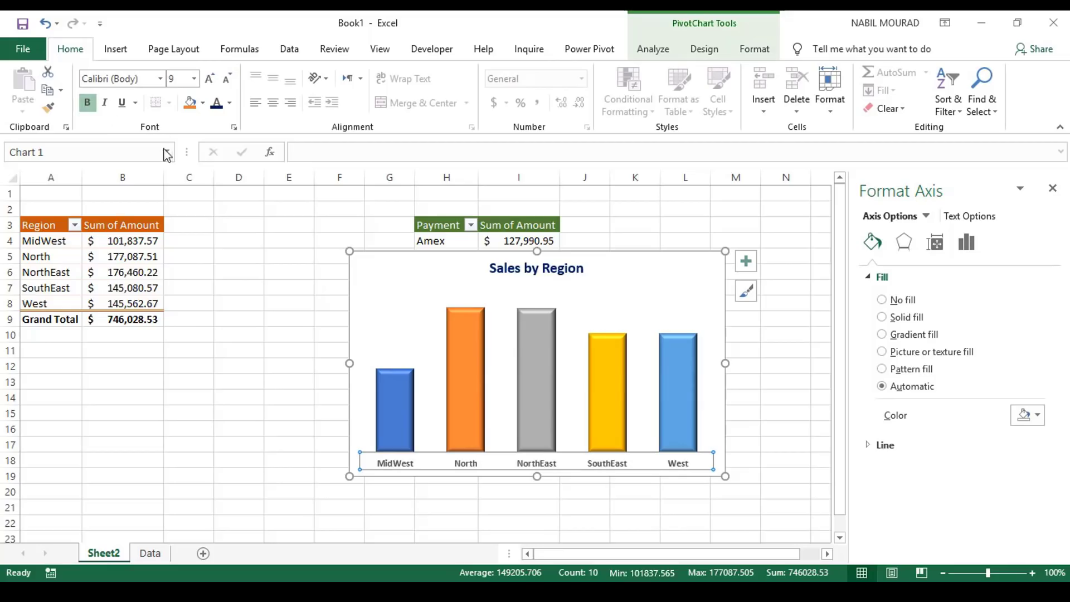
{"action": "left_click", "coordinate": [209, 79]}
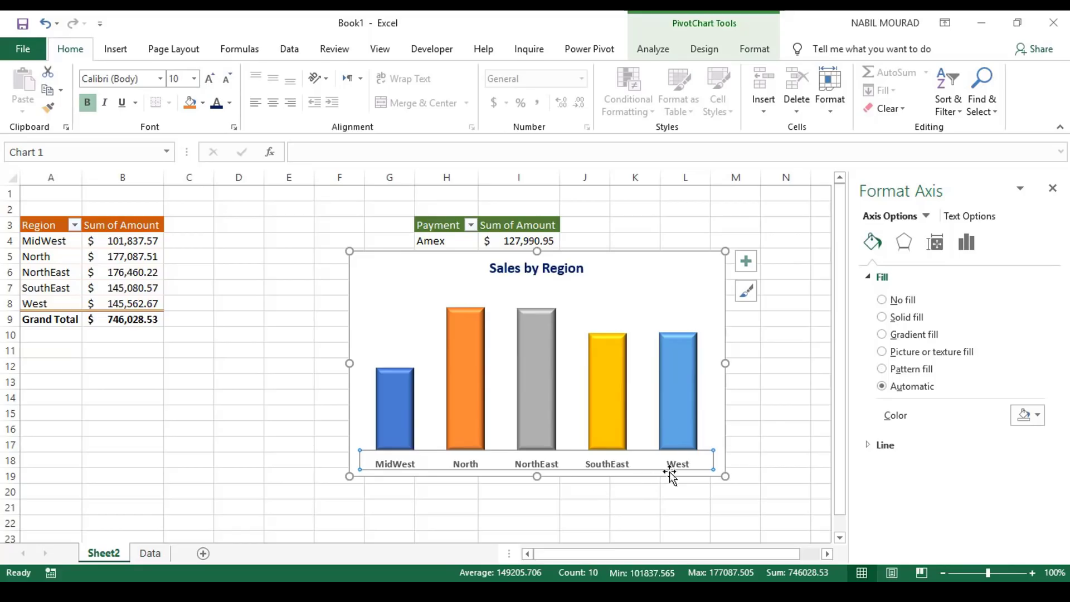
- Move the Sales by Region chart to cover A1:G14 at the top-left
{"action": "left_click", "coordinate": [718, 279]}
{"action": "left_click_drag", "start_coordinate": [718, 279], "coordinate": [387, 210]}
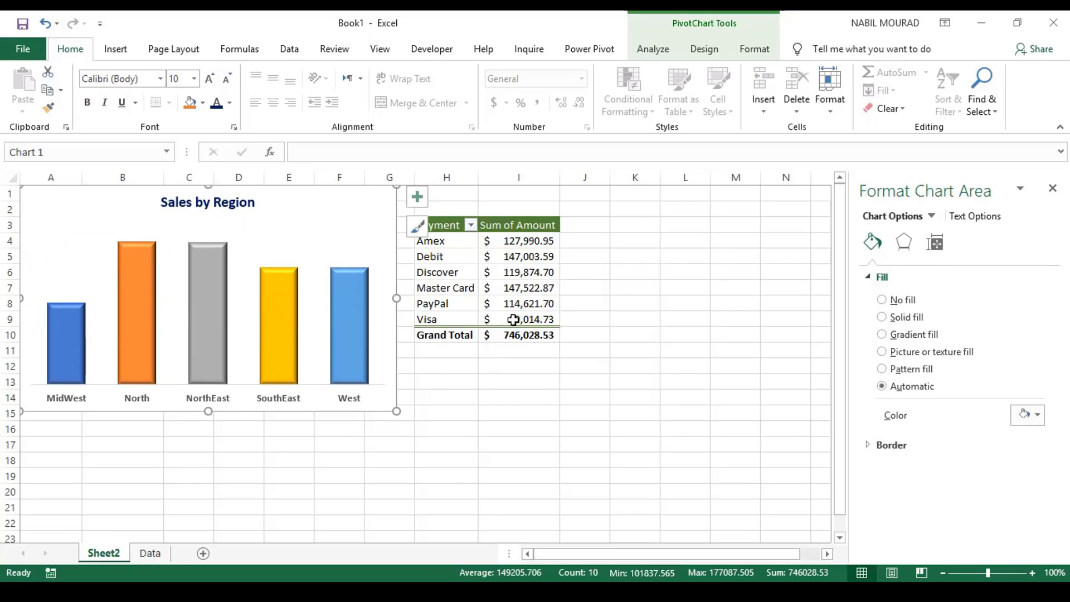
{"action": "left_click", "coordinate": [651, 384]}
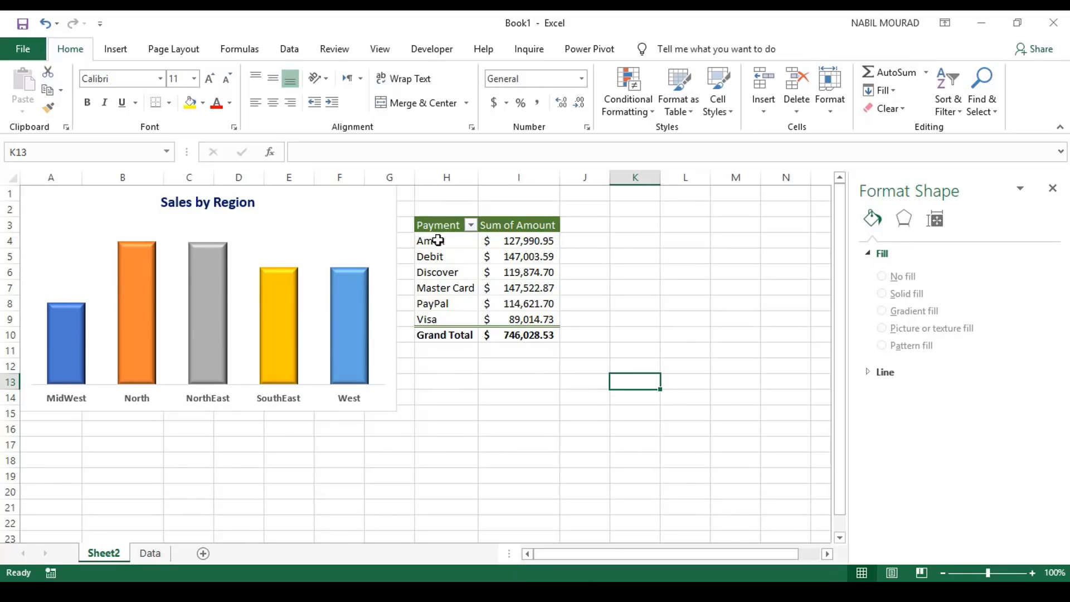
- Insert a line-with-markers PivotChart from the Payment table and move it right
{"action": "left_click_drag", "start_coordinate": [456, 242], "coordinate": [515, 330]}
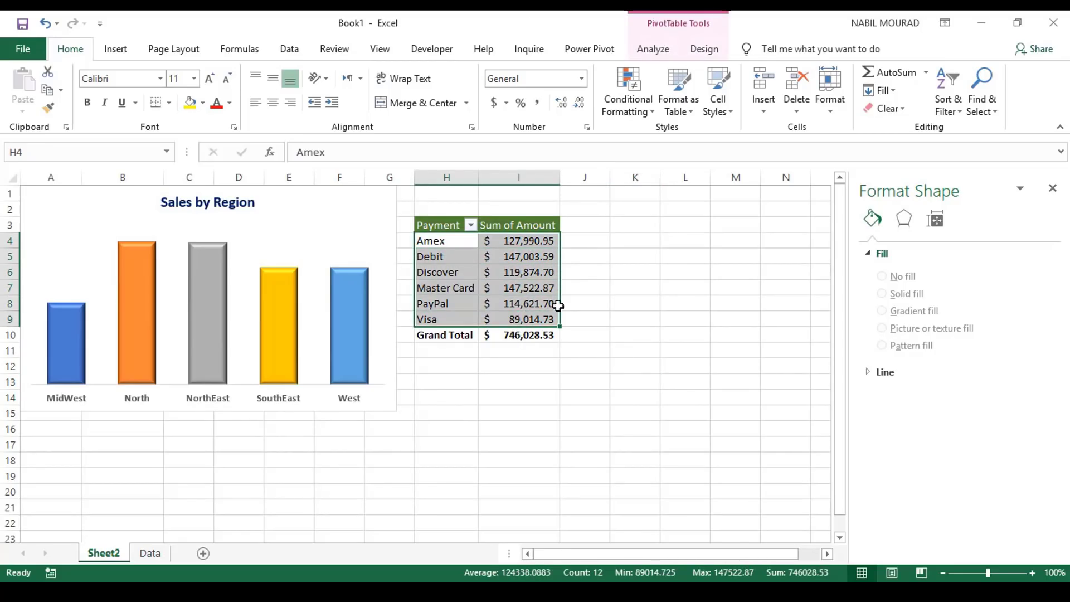
{"action": "left_click", "coordinate": [657, 50]}
{"action": "left_click", "coordinate": [834, 89]}
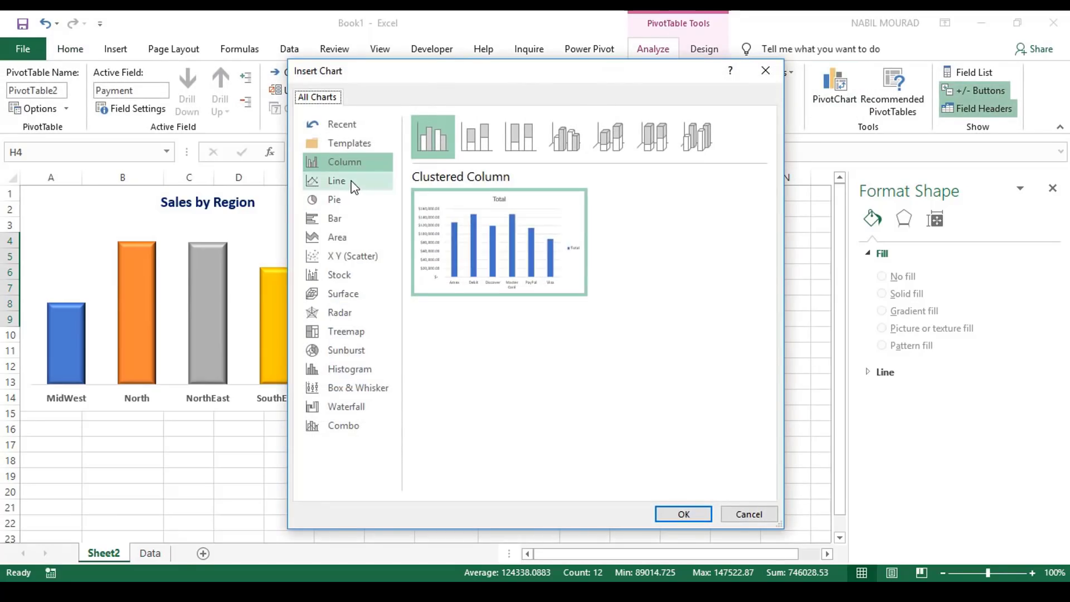
{"action": "left_click", "coordinate": [343, 184]}
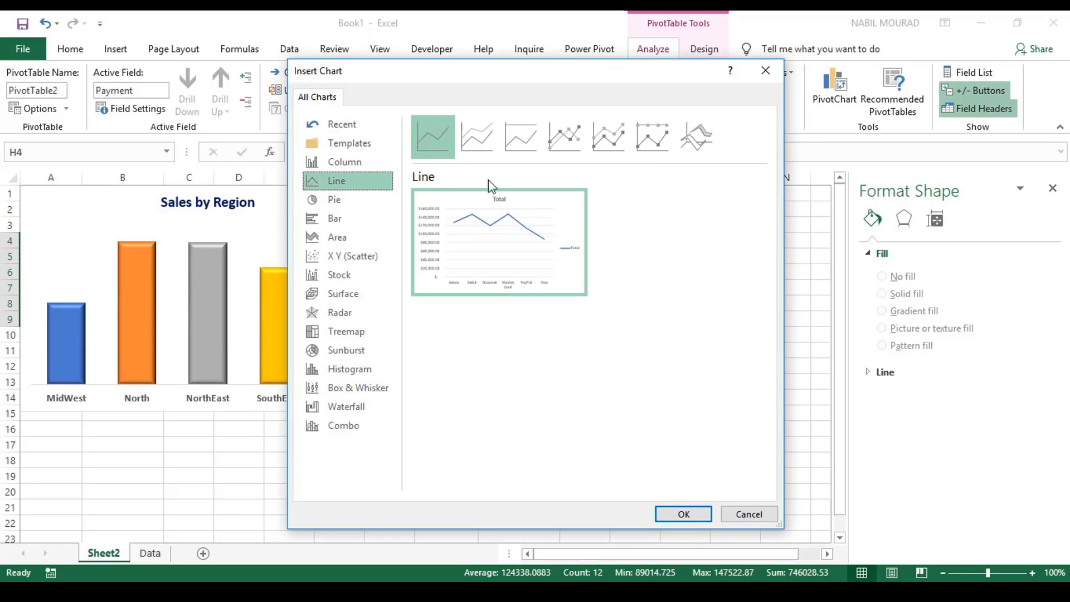
{"action": "left_click", "coordinate": [576, 138]}
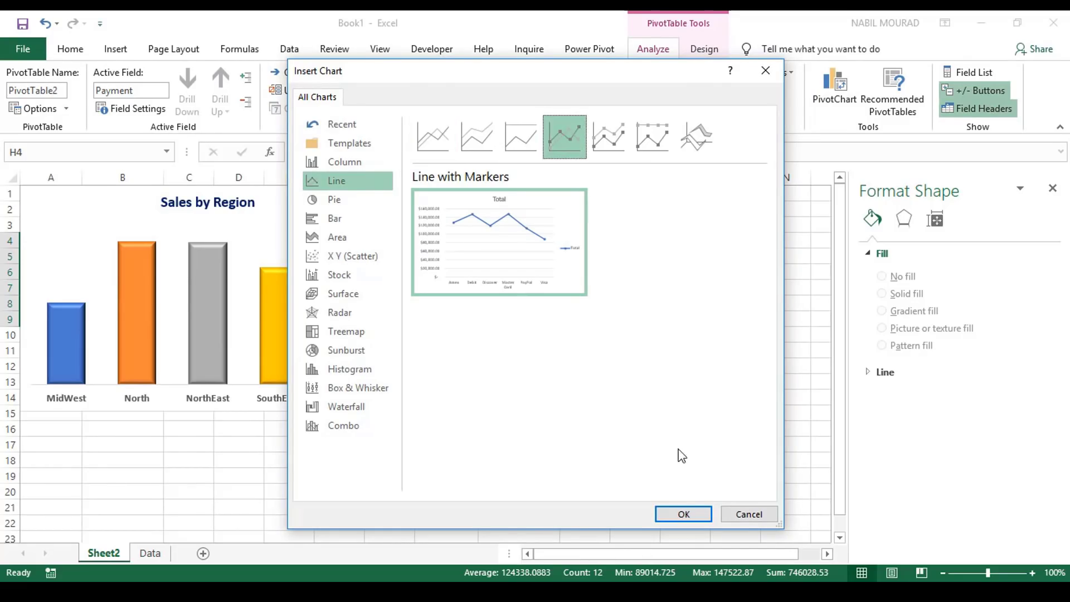
{"action": "left_click", "coordinate": [683, 514]}
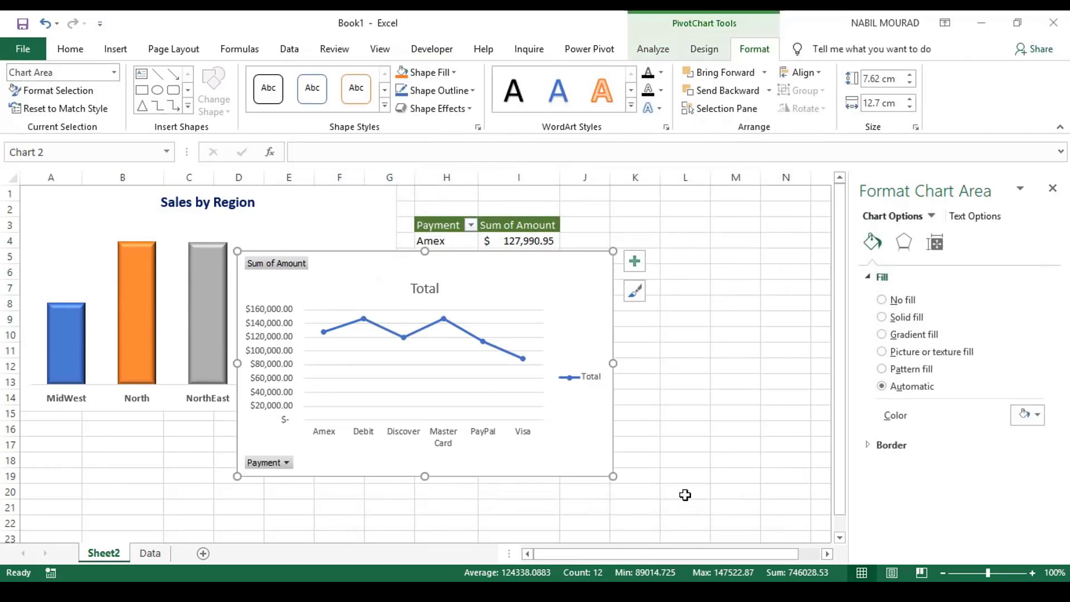
{"action": "left_click_drag", "start_coordinate": [614, 334], "coordinate": [765, 322]}
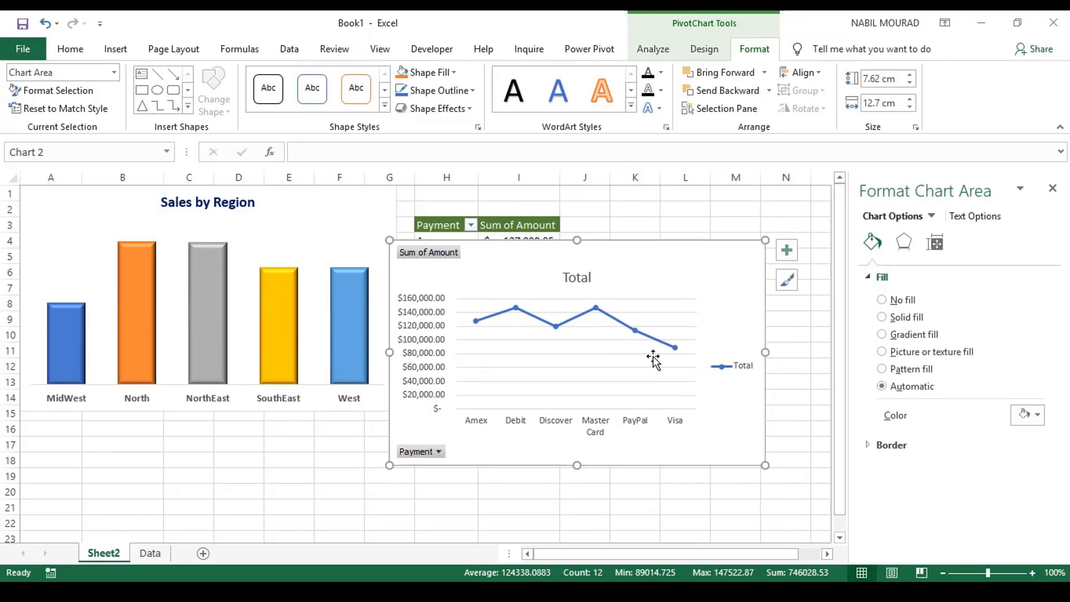
- Delete the line chart's vertical value axis, major gridlines and Total legend
{"action": "left_click", "coordinate": [437, 322]}
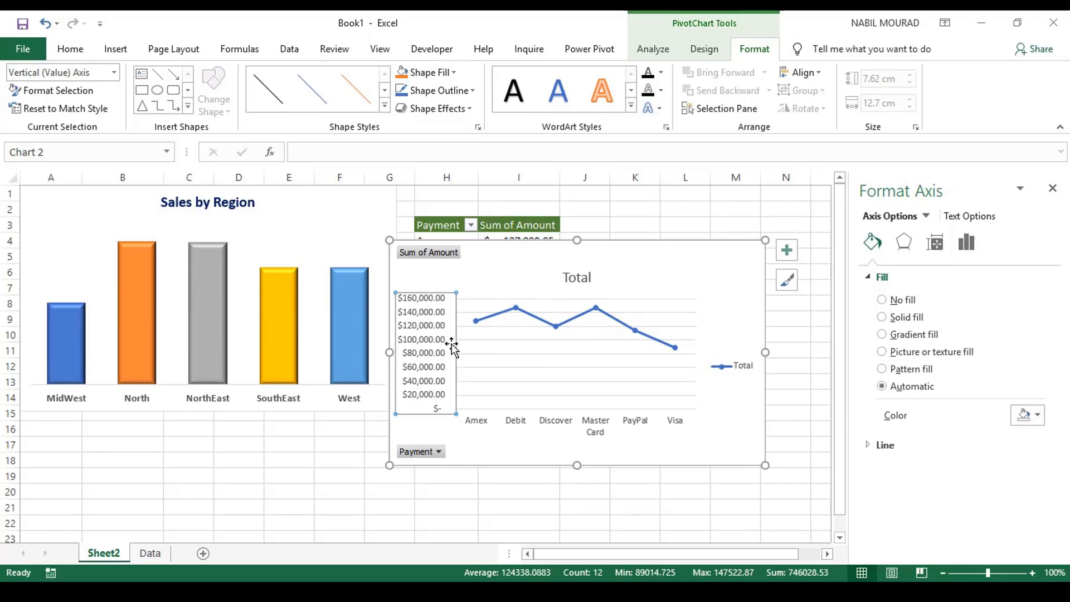
{"action": "key", "text": "Delete"}
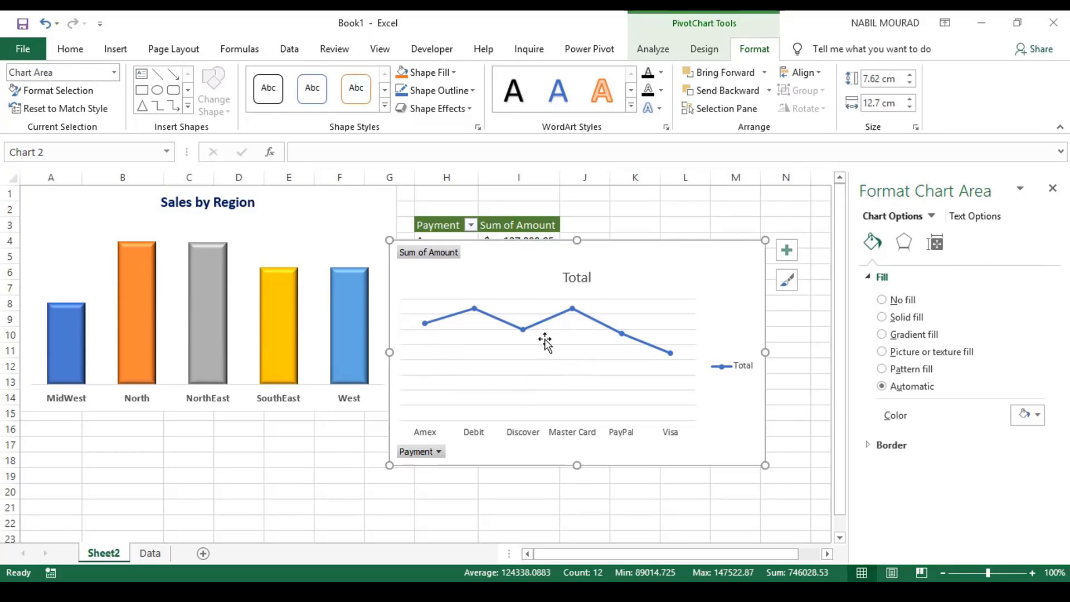
{"action": "left_click", "coordinate": [549, 343]}
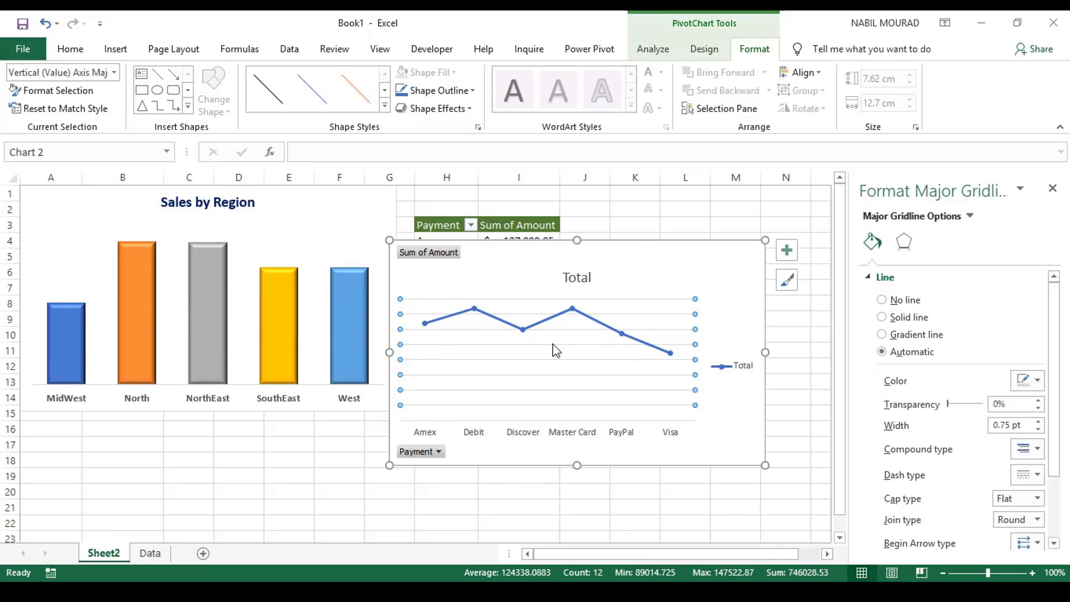
{"action": "key", "text": "Delete"}
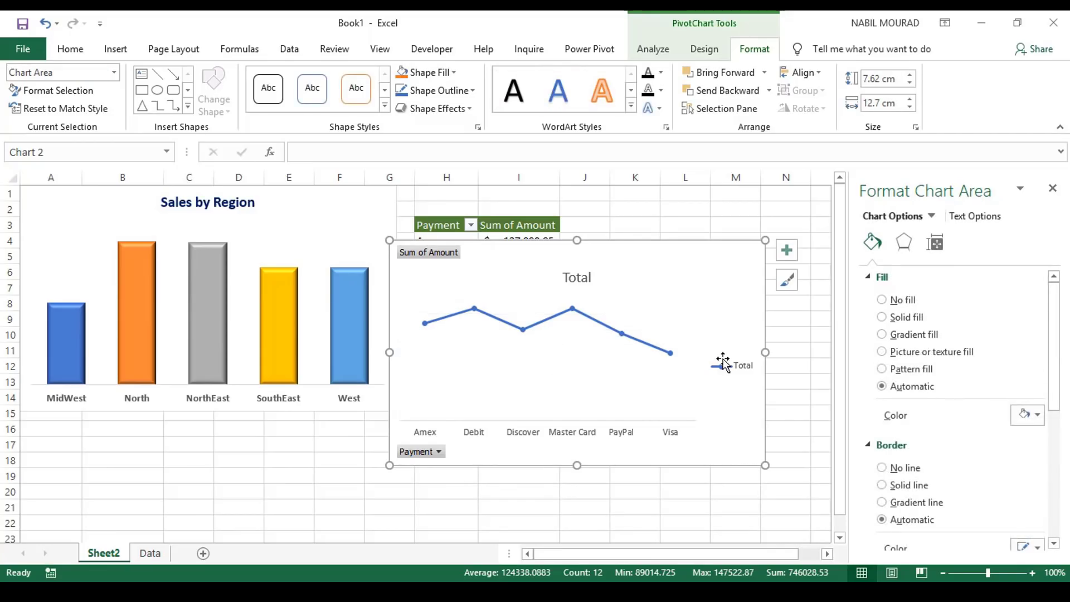
{"action": "left_click", "coordinate": [726, 372]}
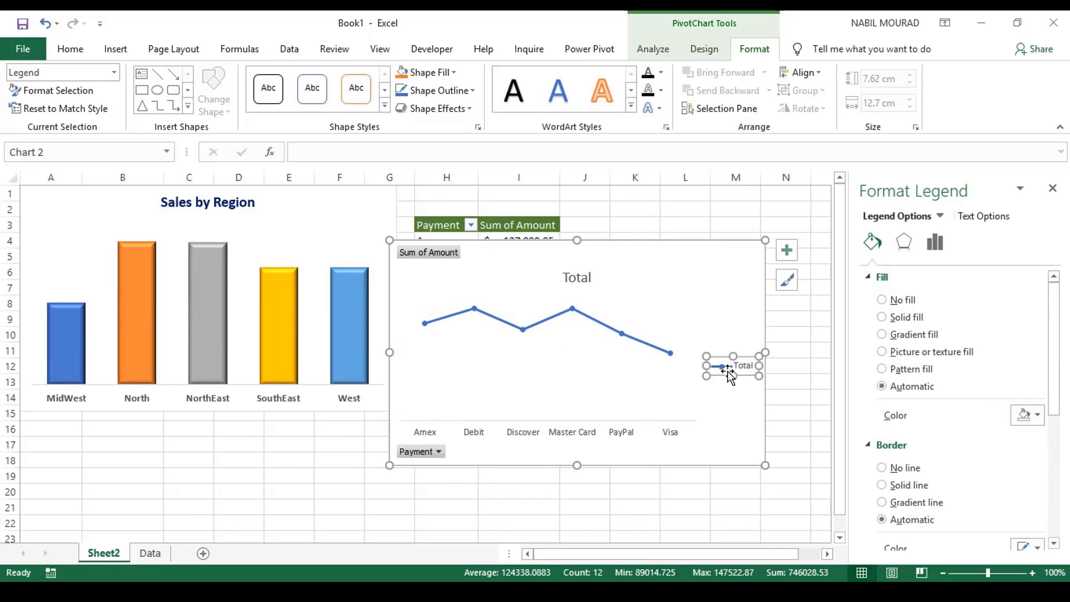
{"action": "key", "text": "Delete"}
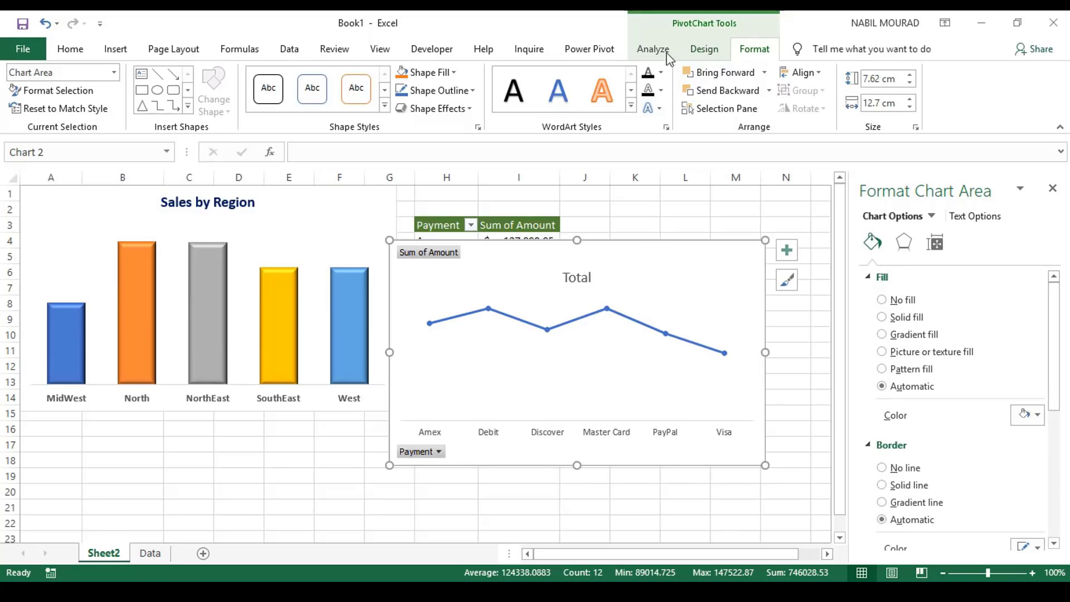
- Hide all field buttons on the line chart and shorten it from the bottom edge
{"action": "left_click", "coordinate": [666, 53]}
{"action": "left_click", "coordinate": [871, 111]}
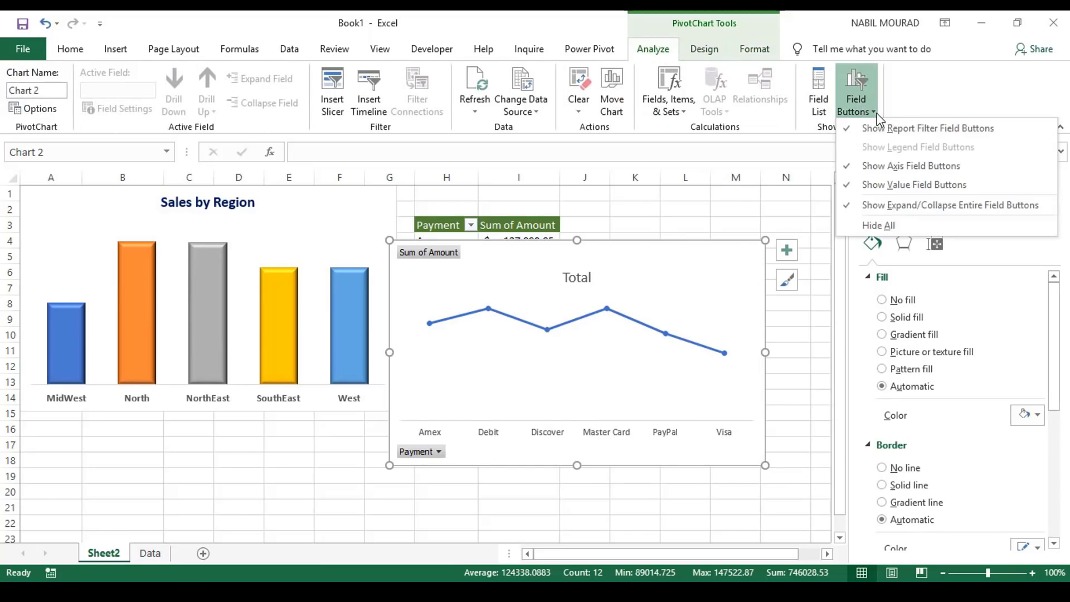
{"action": "left_click", "coordinate": [874, 225]}
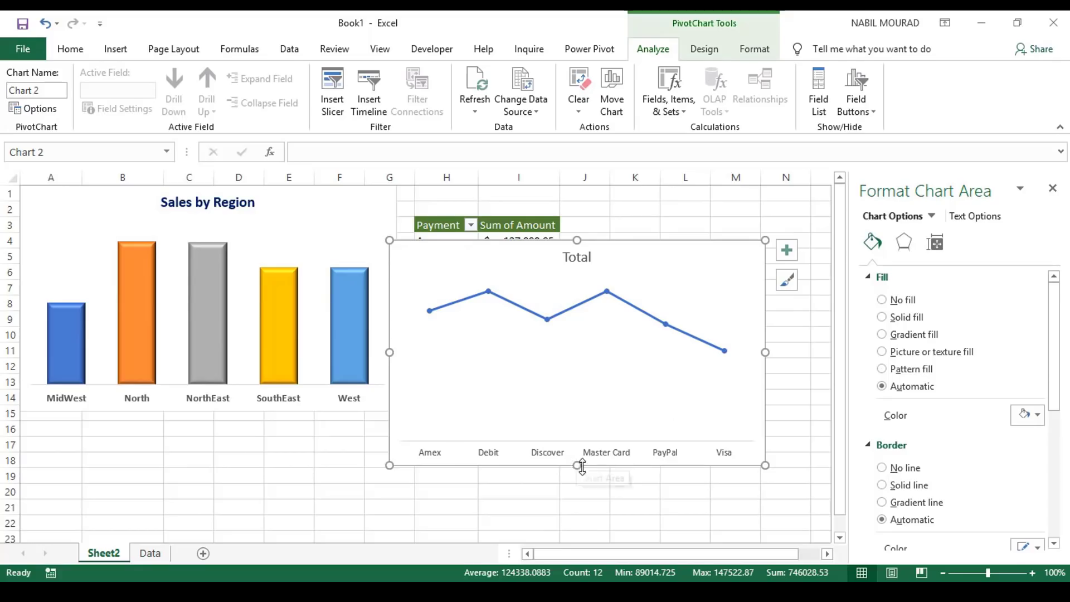
{"action": "left_click_drag", "start_coordinate": [579, 462], "coordinate": [582, 433]}
{"action": "left_click", "coordinate": [606, 424]}
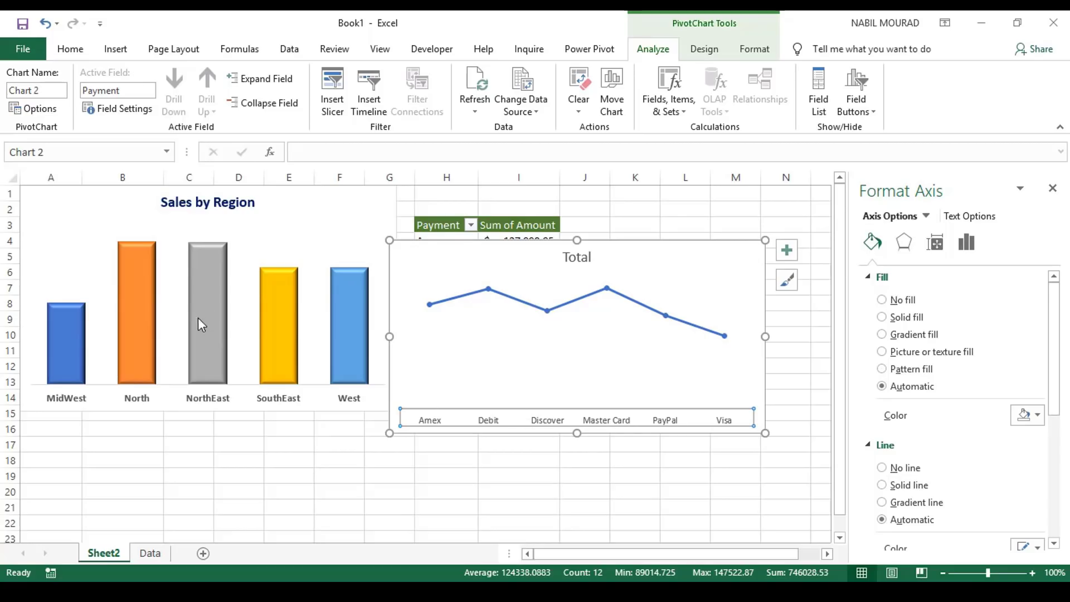
- Raise the payment-method axis labels from size 9 to 10 and bold them
{"action": "left_click", "coordinate": [77, 52]}
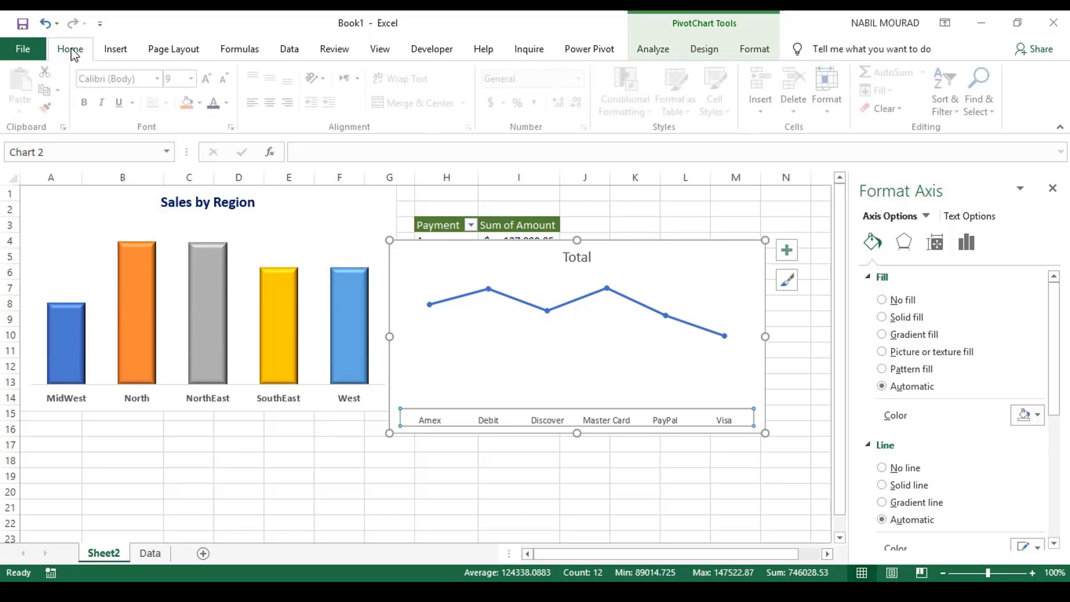
{"action": "left_click", "coordinate": [210, 79]}
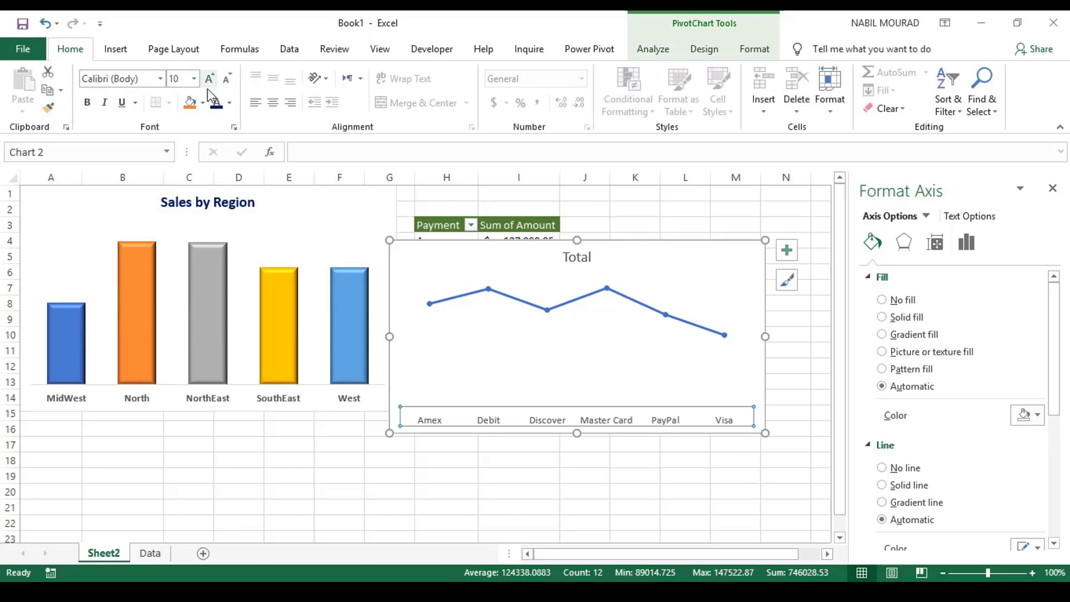
{"action": "left_click", "coordinate": [86, 103]}
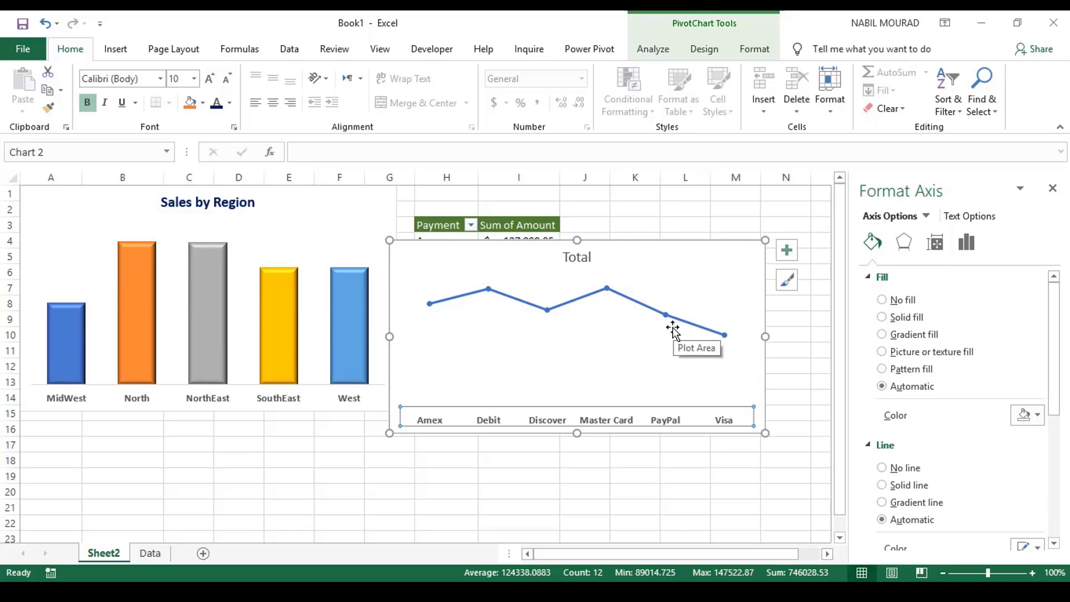
- Add data labels to each payment point and open the Format Data Labels settings
{"action": "left_click", "coordinate": [792, 254]}
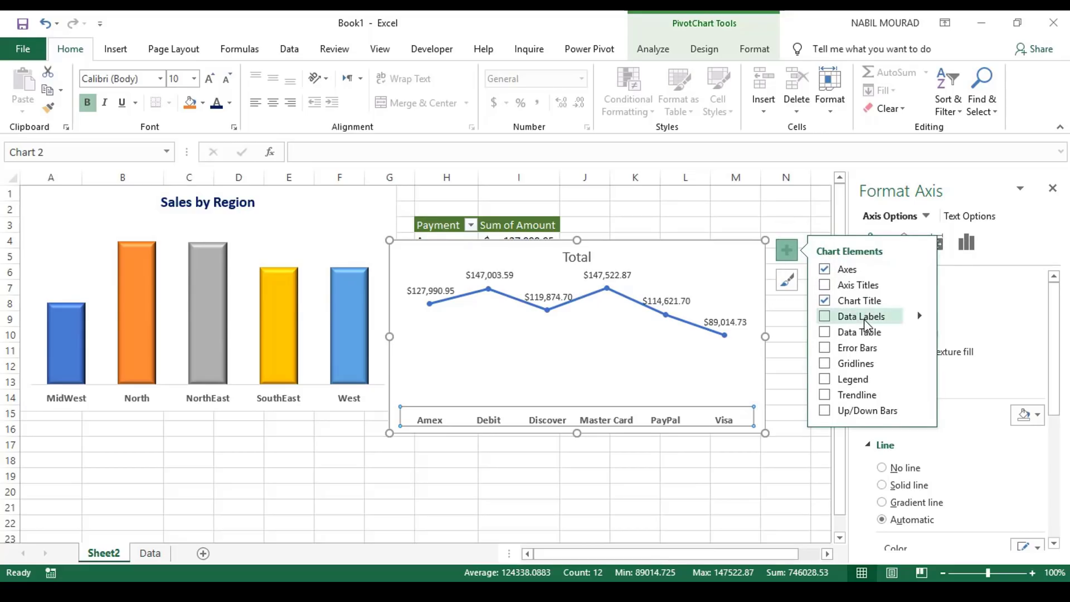
{"action": "left_click", "coordinate": [920, 318]}
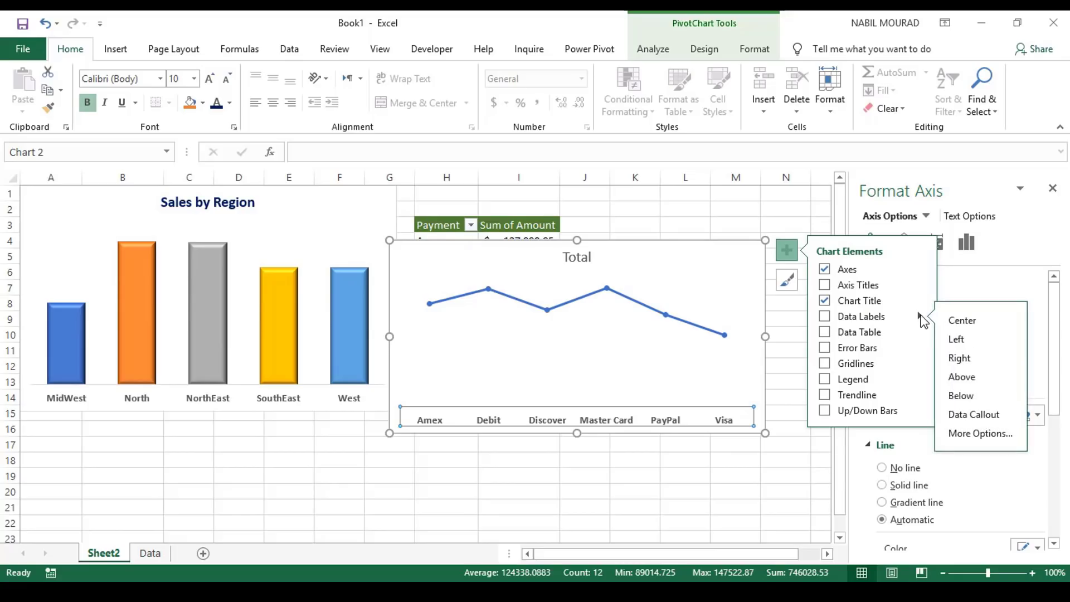
{"action": "left_click", "coordinate": [984, 433]}
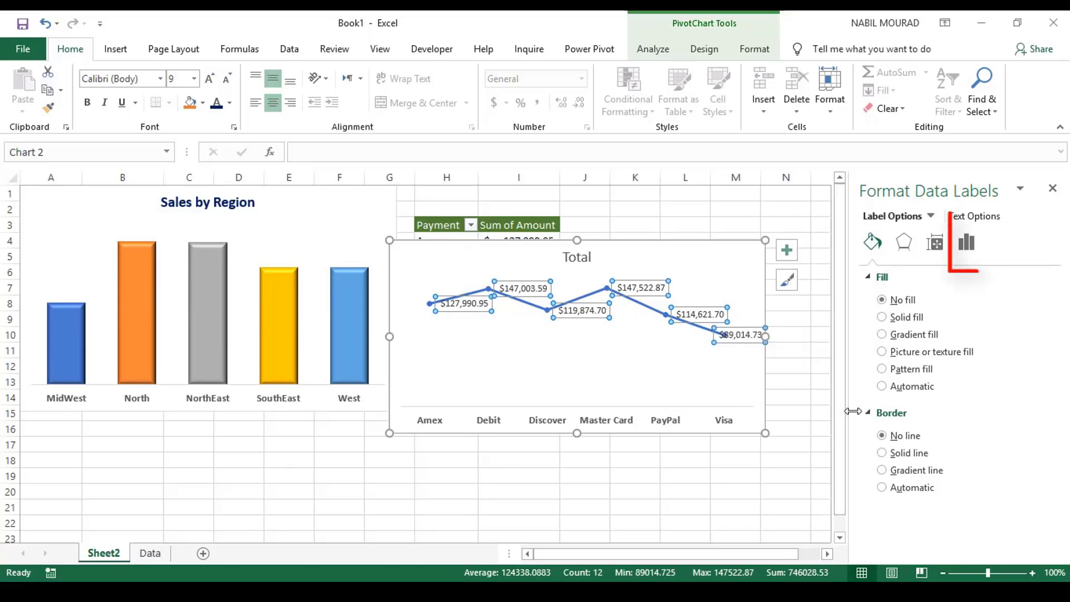
- Format the data labels as Currency with format code $#,##0, then close the pane
{"action": "left_click", "coordinate": [967, 246]}
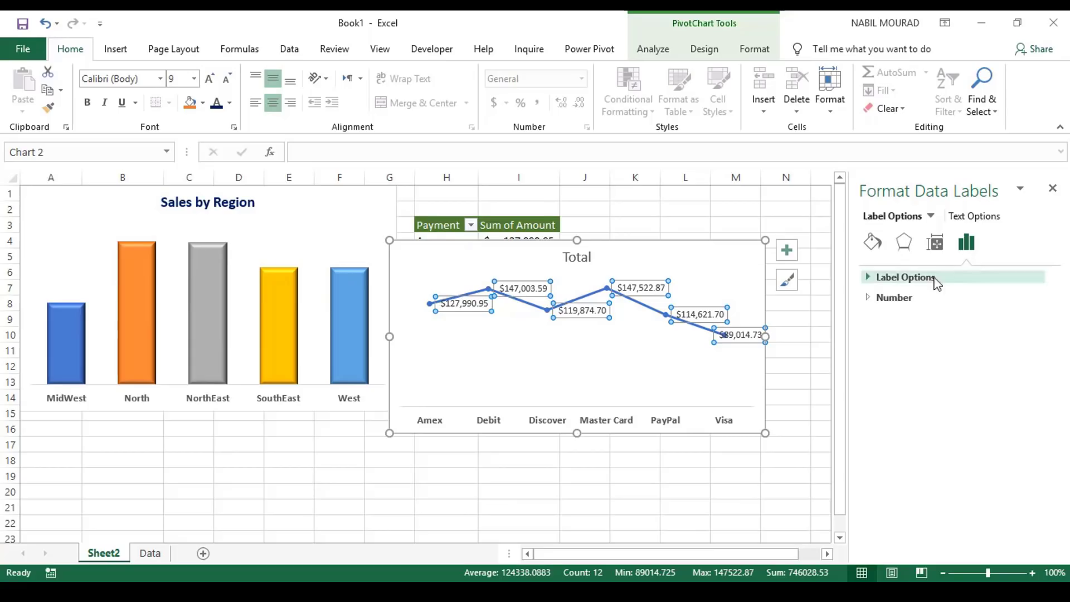
{"action": "left_click", "coordinate": [870, 299]}
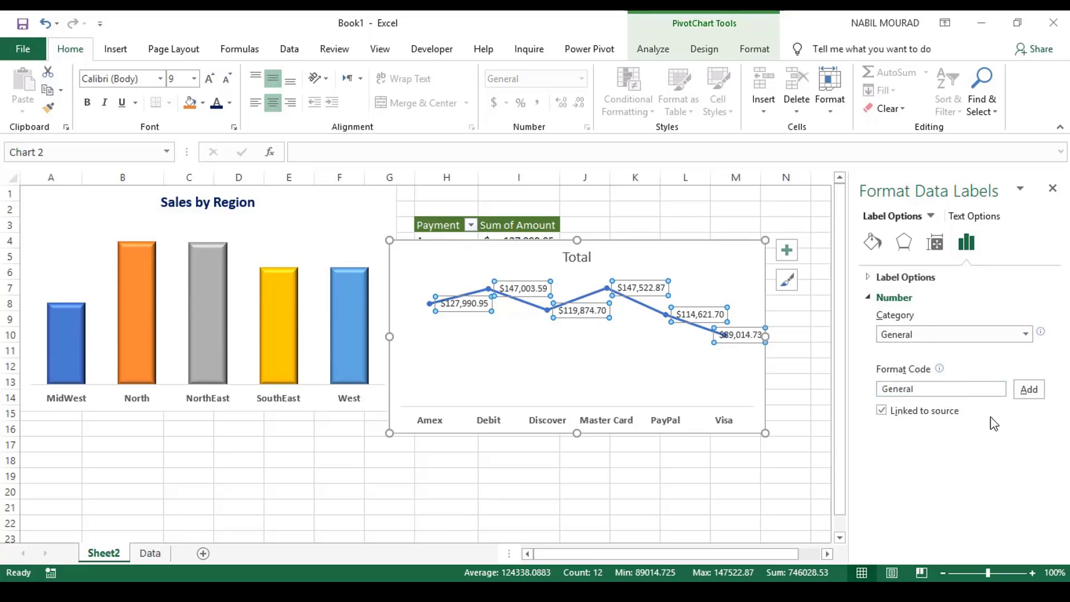
{"action": "left_click", "coordinate": [1026, 334]}
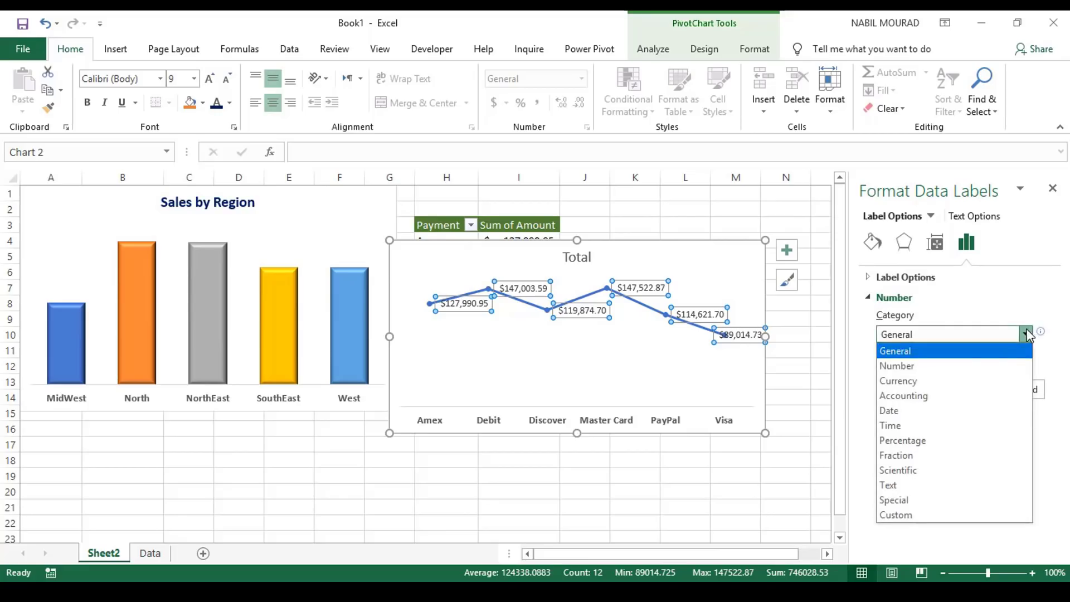
{"action": "left_click", "coordinate": [914, 382]}
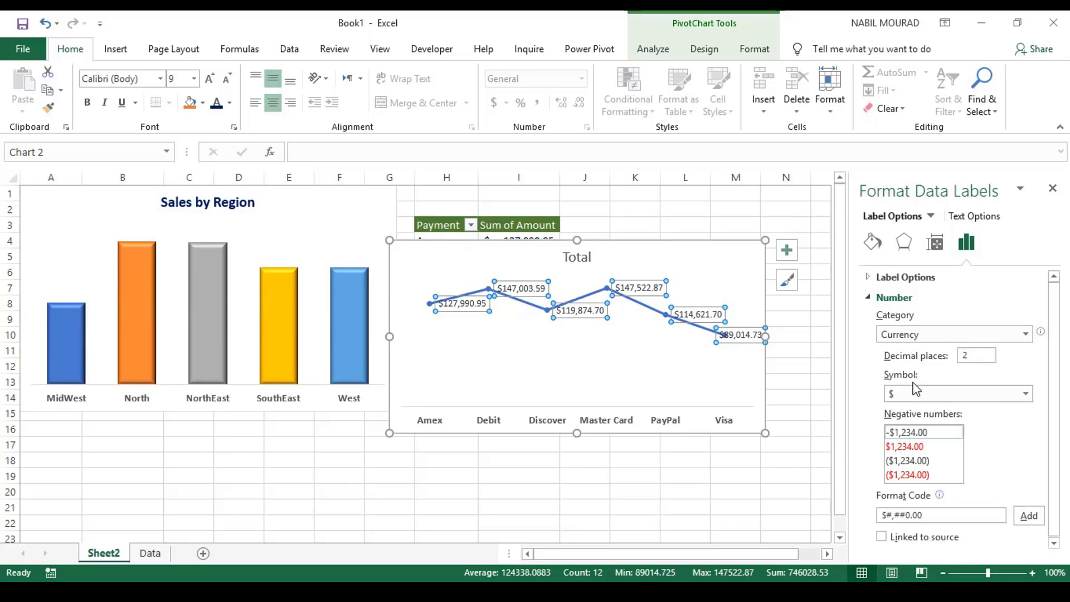
{"action": "left_click", "coordinate": [934, 513]}
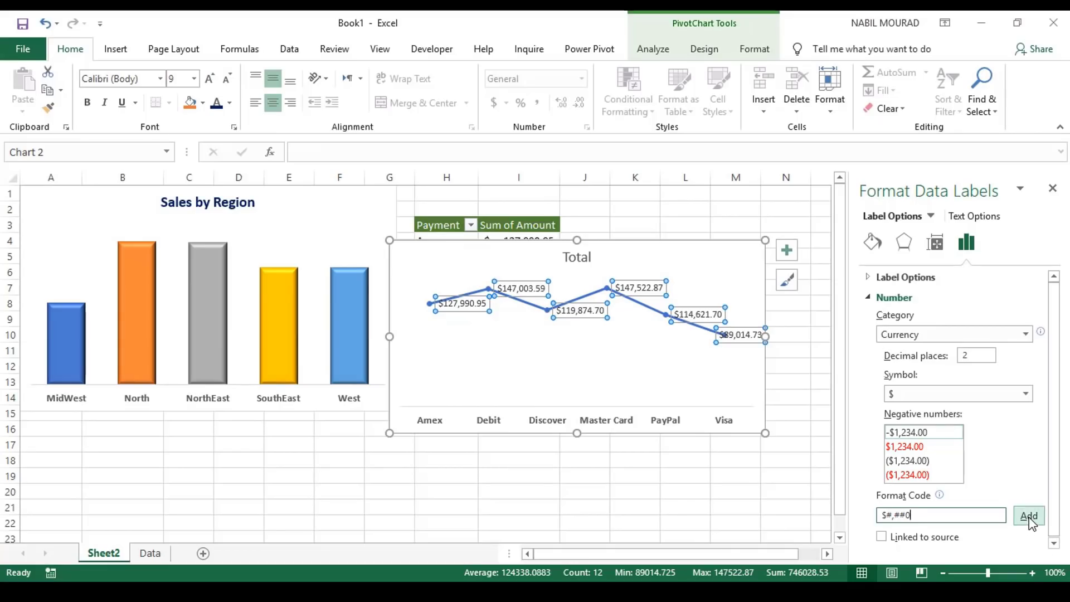
{"action": "left_click", "coordinate": [1029, 515]}
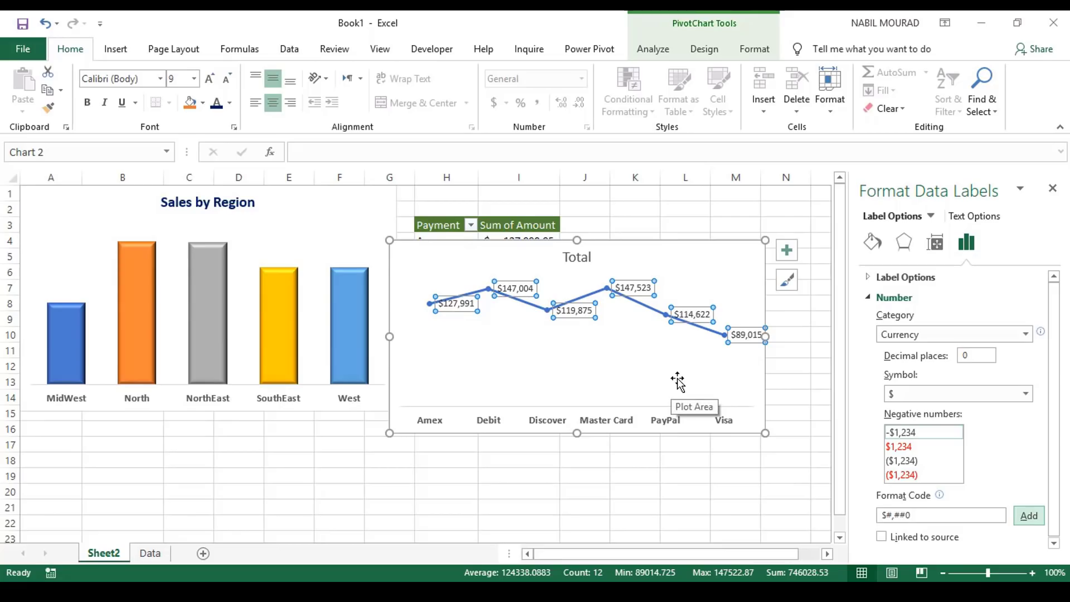
{"action": "left_click", "coordinate": [1053, 188]}
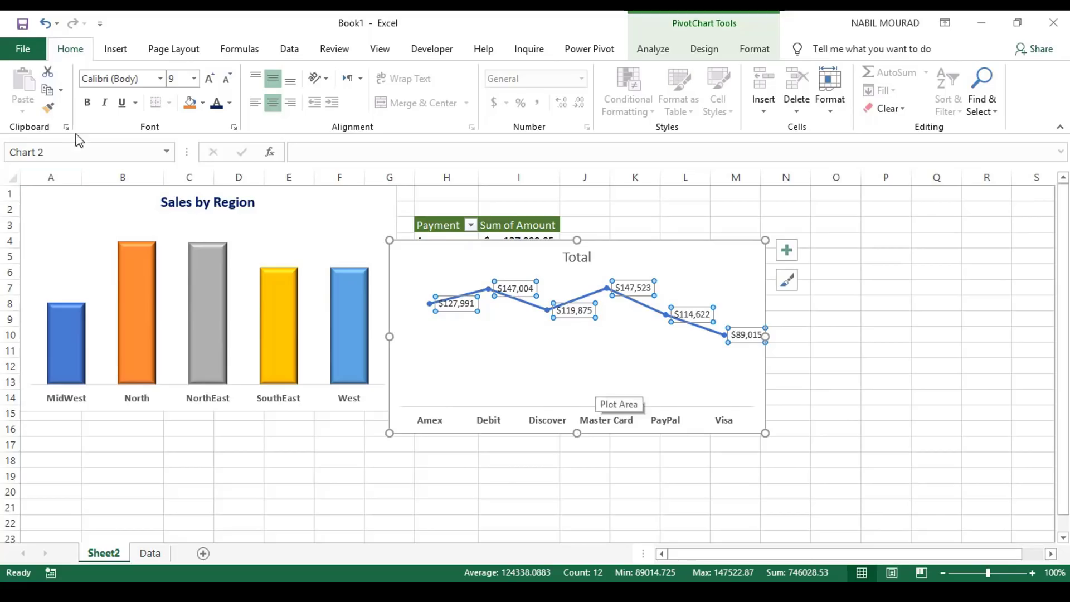
- Bold the data labels and retitle the chart 'Amount by Payment Method' in bold dark blue
{"action": "left_click", "coordinate": [86, 102]}
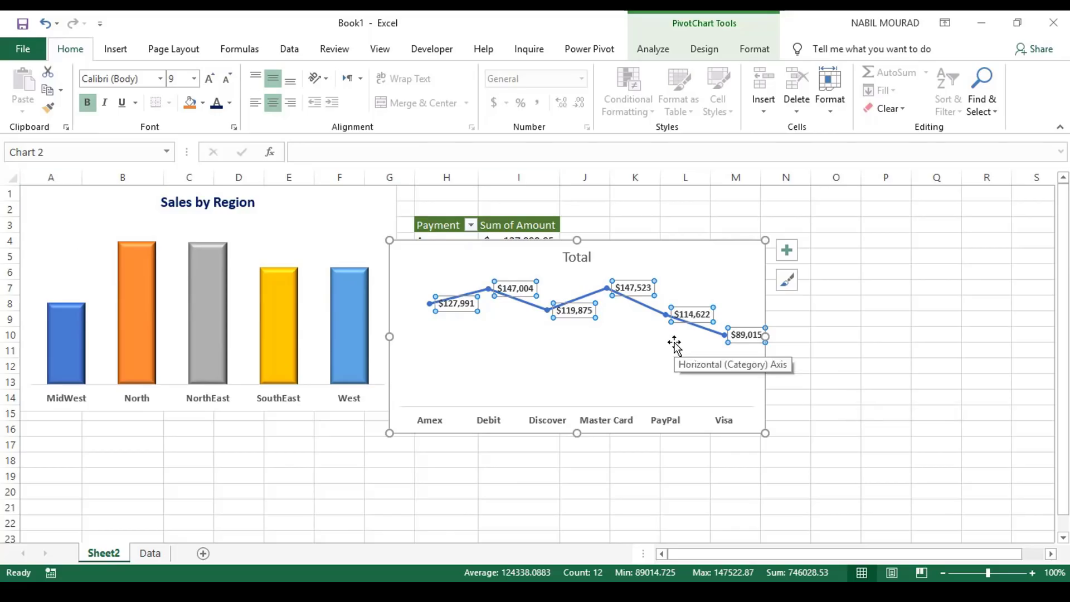
{"action": "left_click", "coordinate": [593, 256]}
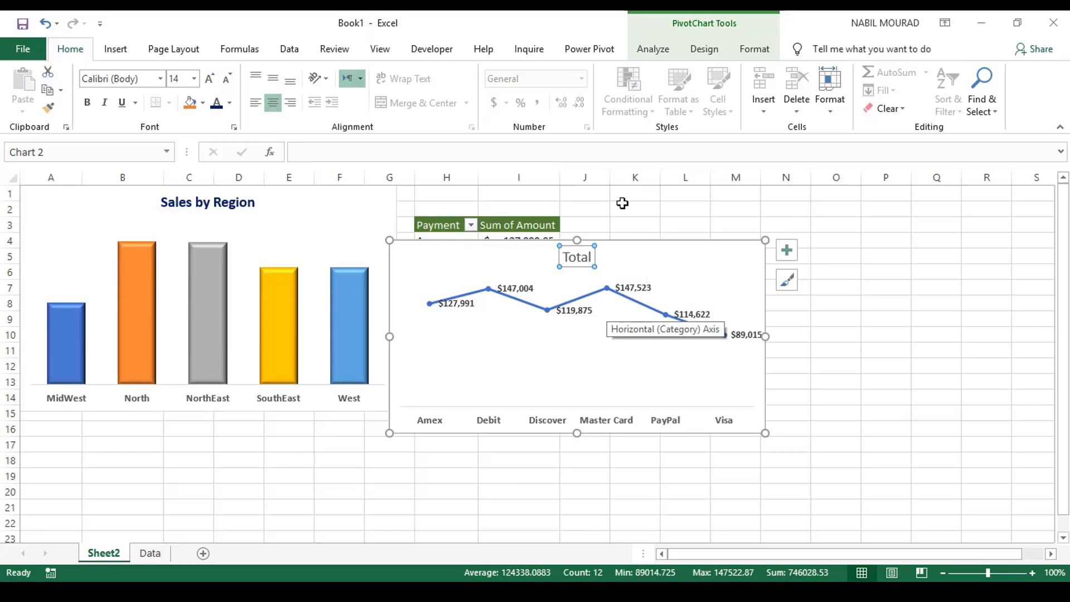
{"action": "type", "text": "Amount by Payment Method"}
{"action": "key", "text": "Return"}
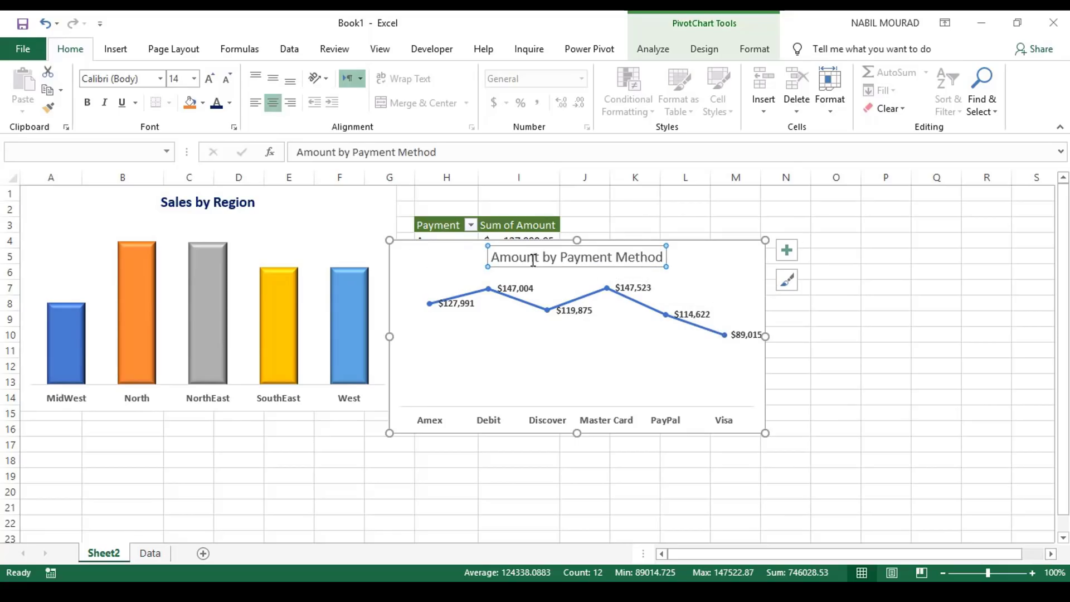
{"action": "left_click", "coordinate": [87, 102]}
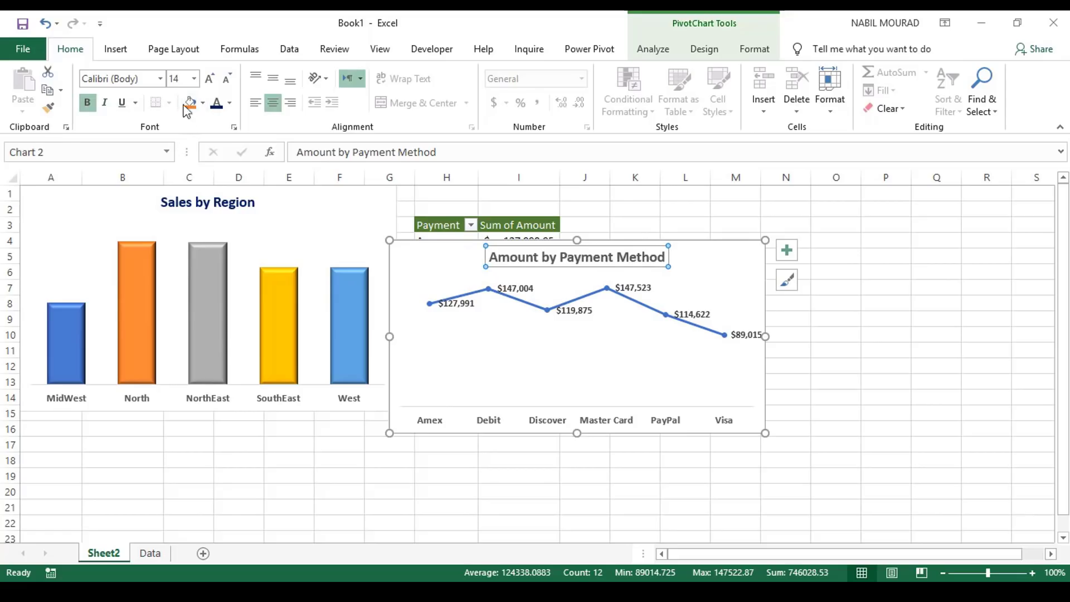
{"action": "left_click", "coordinate": [217, 104]}
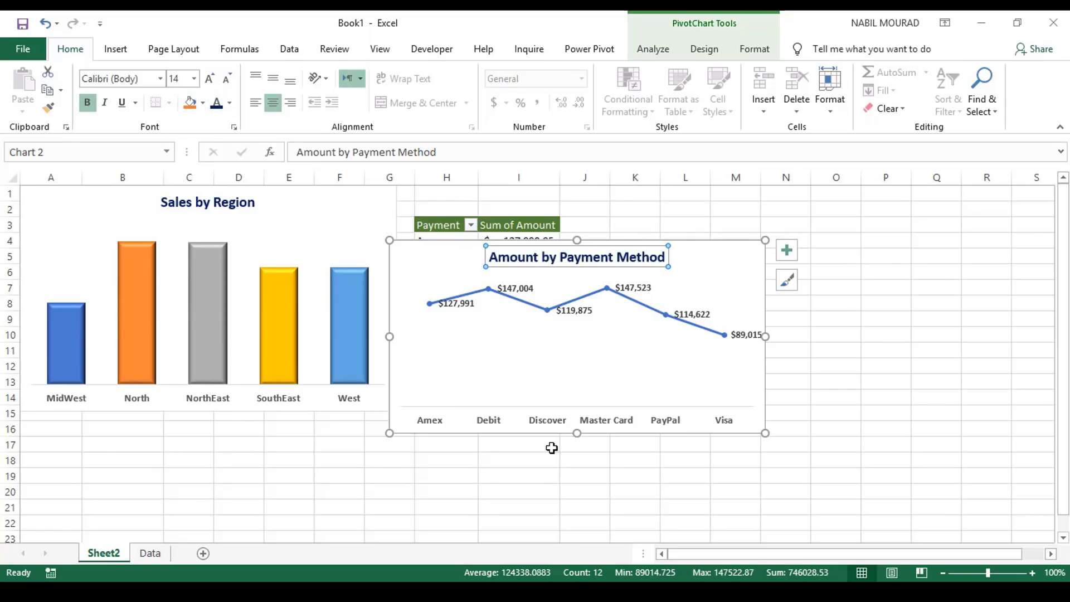
- Shorten the line chart and position it top-right beside the Sales by Region chart
{"action": "left_click_drag", "start_coordinate": [577, 433], "coordinate": [574, 419]}
{"action": "left_click_drag", "start_coordinate": [707, 260], "coordinate": [713, 207]}
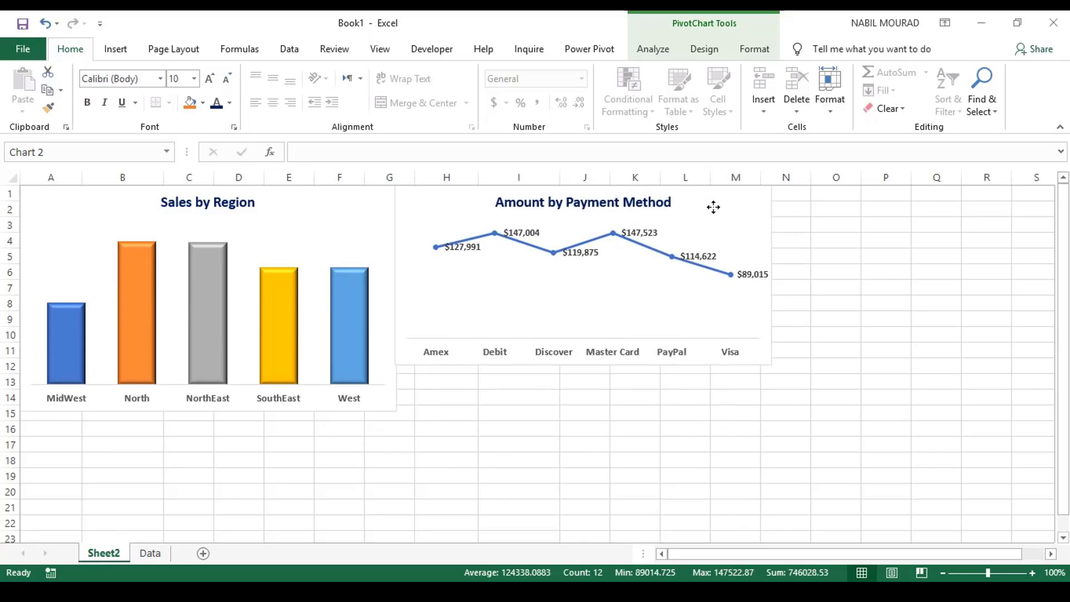
{"action": "left_click_drag", "start_coordinate": [713, 207], "coordinate": [713, 207]}
{"action": "left_click", "coordinate": [569, 410]}
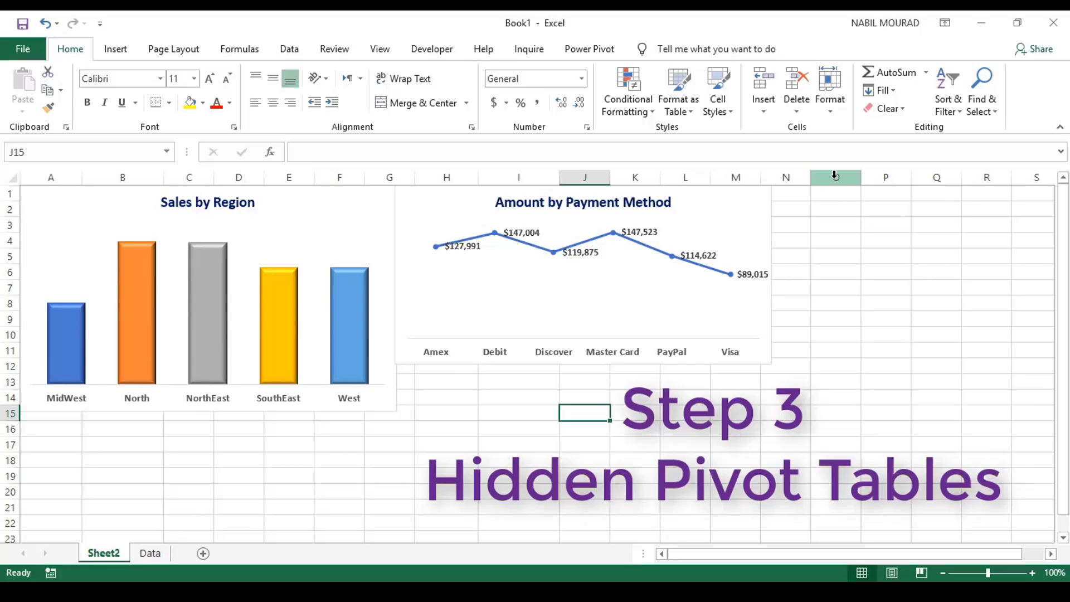
- Insert a PivotTable from the Data sheet's table into the existing Sheet2, starting at cell P1
{"action": "left_click_drag", "start_coordinate": [834, 175], "coordinate": [941, 180]}
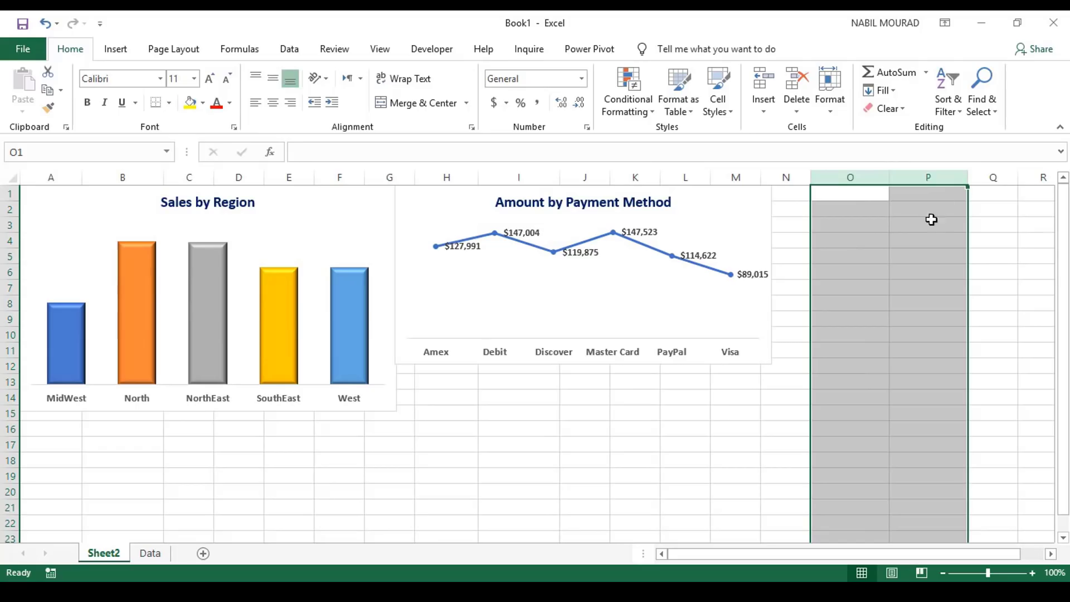
{"action": "left_click", "coordinate": [873, 197]}
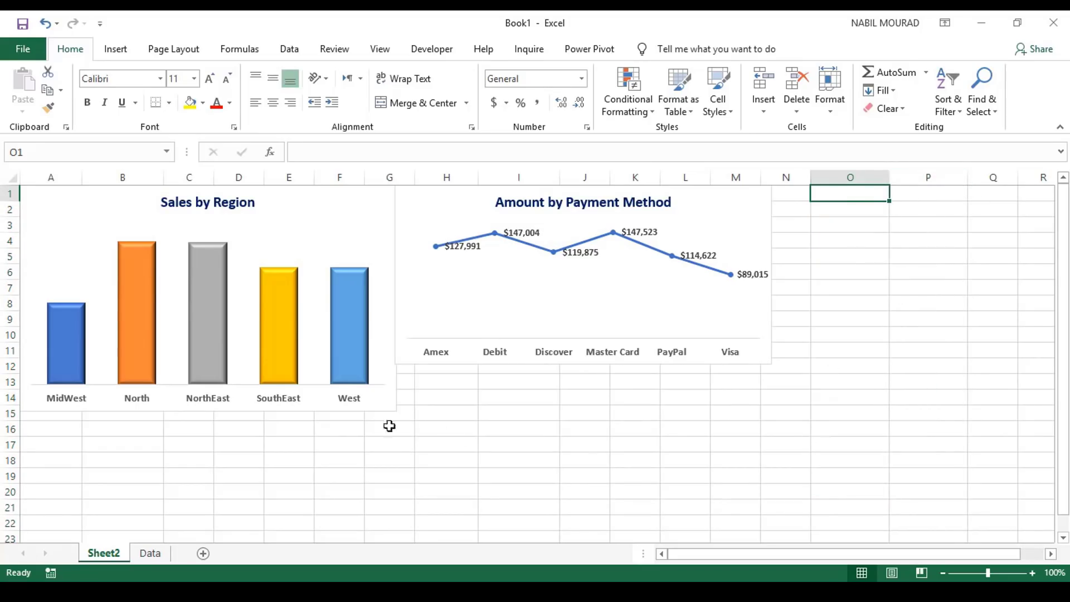
{"action": "left_click", "coordinate": [147, 554]}
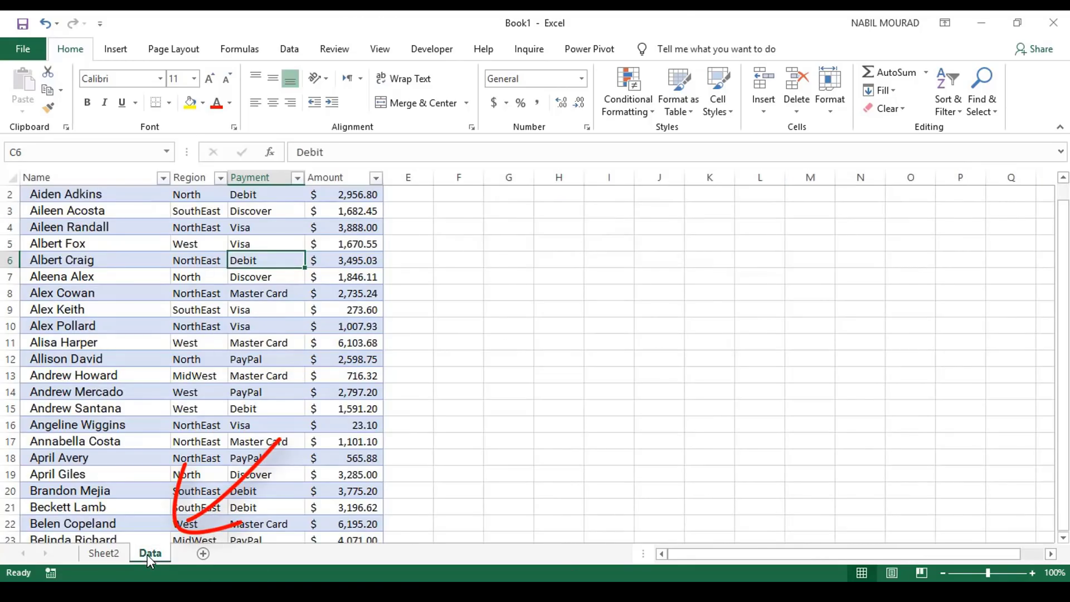
{"action": "left_click", "coordinate": [114, 50]}
{"action": "left_click", "coordinate": [24, 86]}
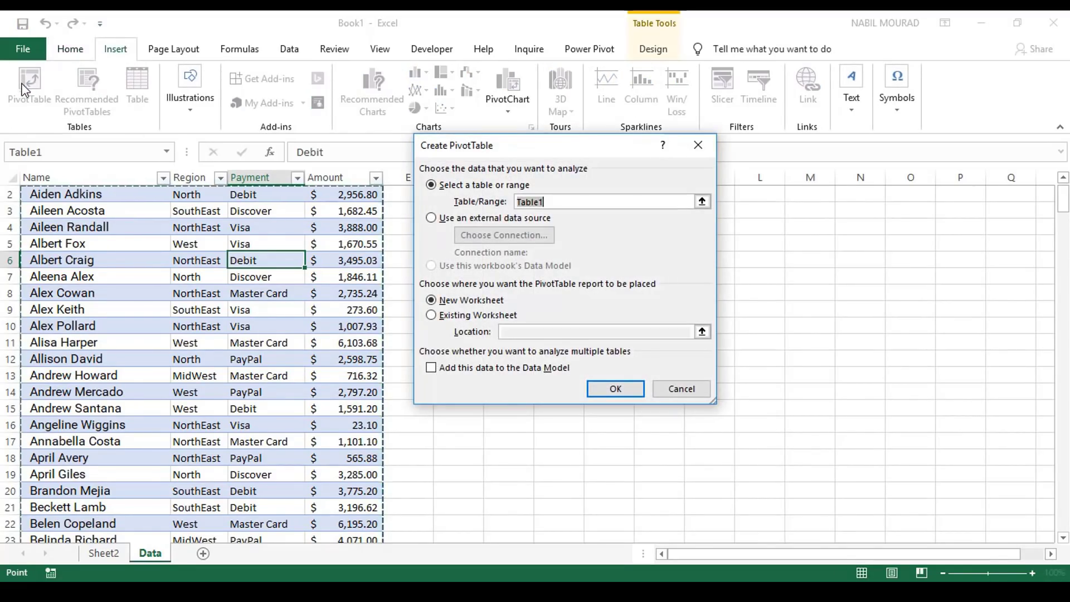
{"action": "left_click", "coordinate": [432, 317]}
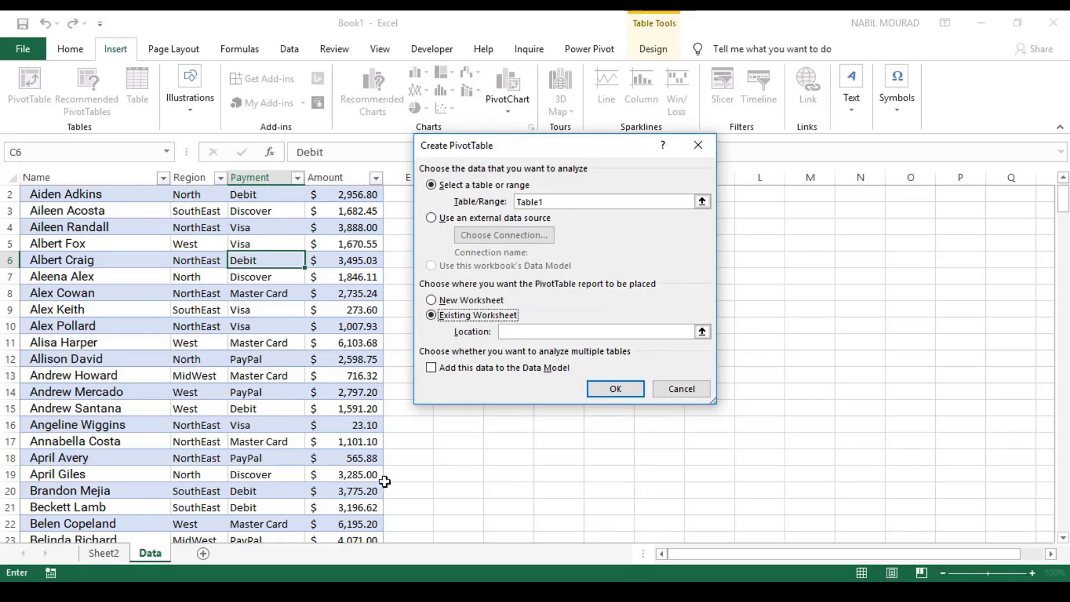
{"action": "left_click", "coordinate": [515, 330]}
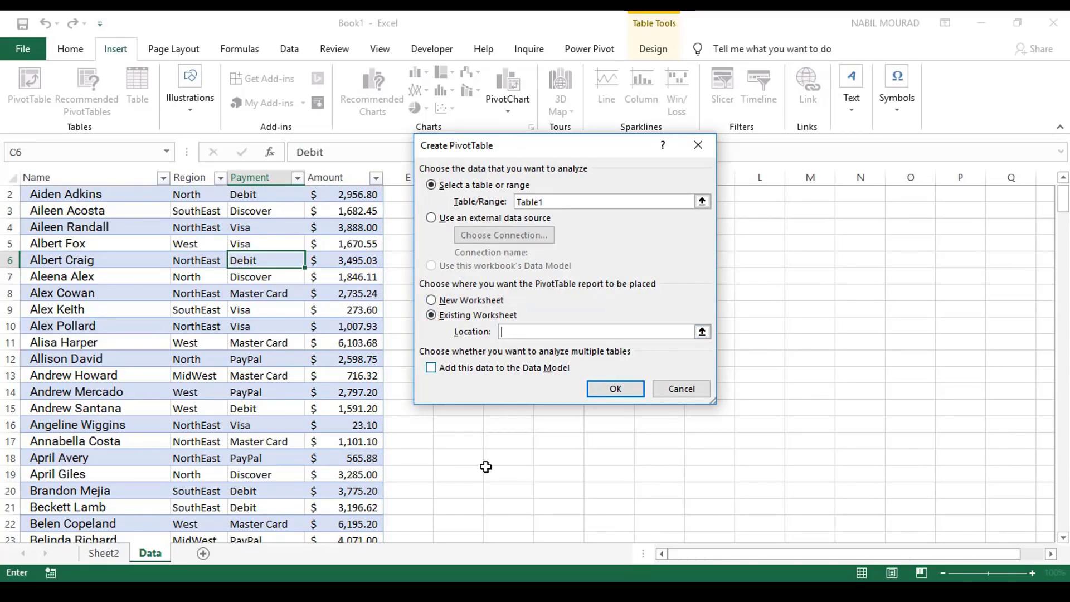
{"action": "left_click", "coordinate": [102, 557]}
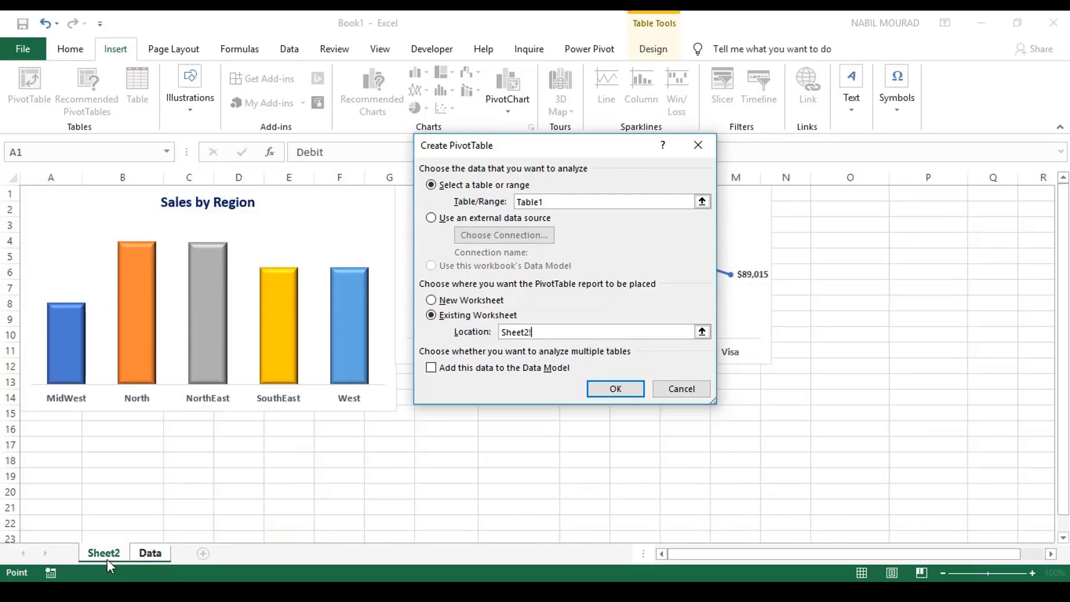
{"action": "left_click", "coordinate": [908, 193]}
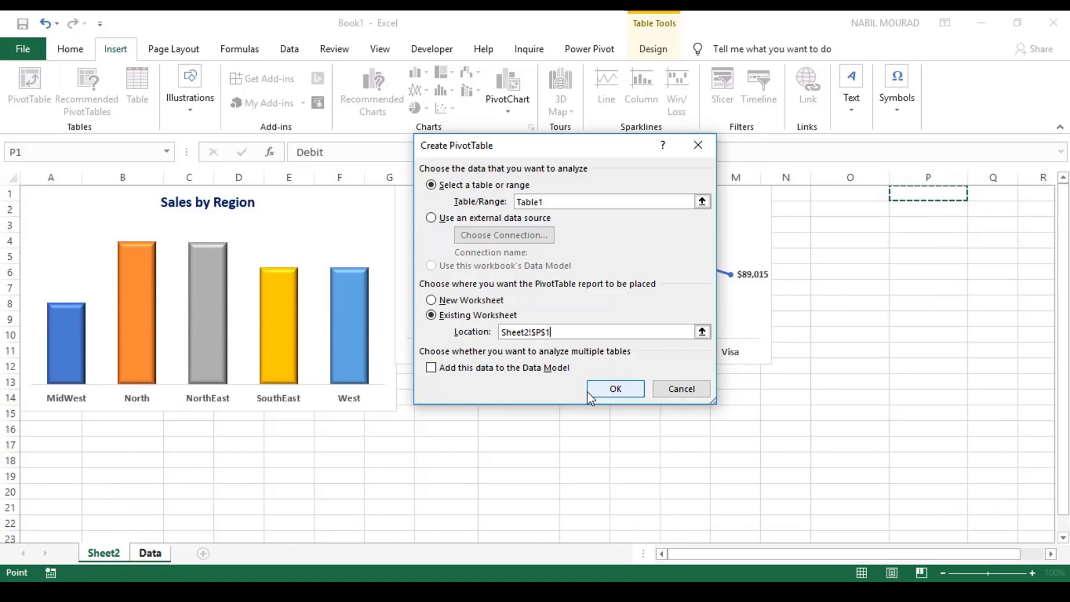
{"action": "left_click", "coordinate": [615, 388]}
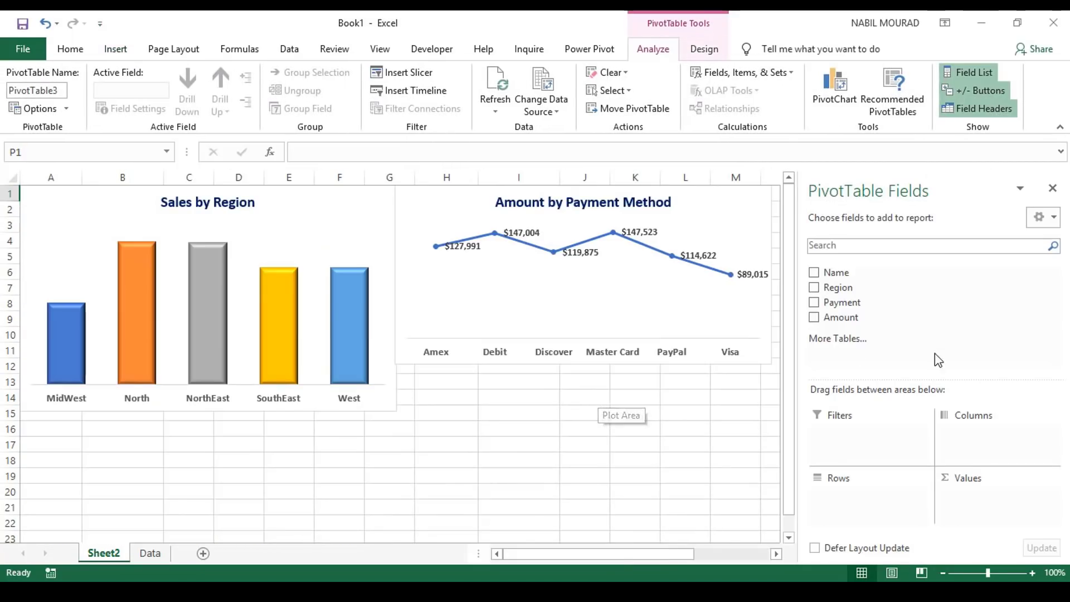
- Add Name as PivotTable3's filter field, close the field list and widen column P
{"action": "left_click_drag", "start_coordinate": [776, 553], "coordinate": [776, 553]}
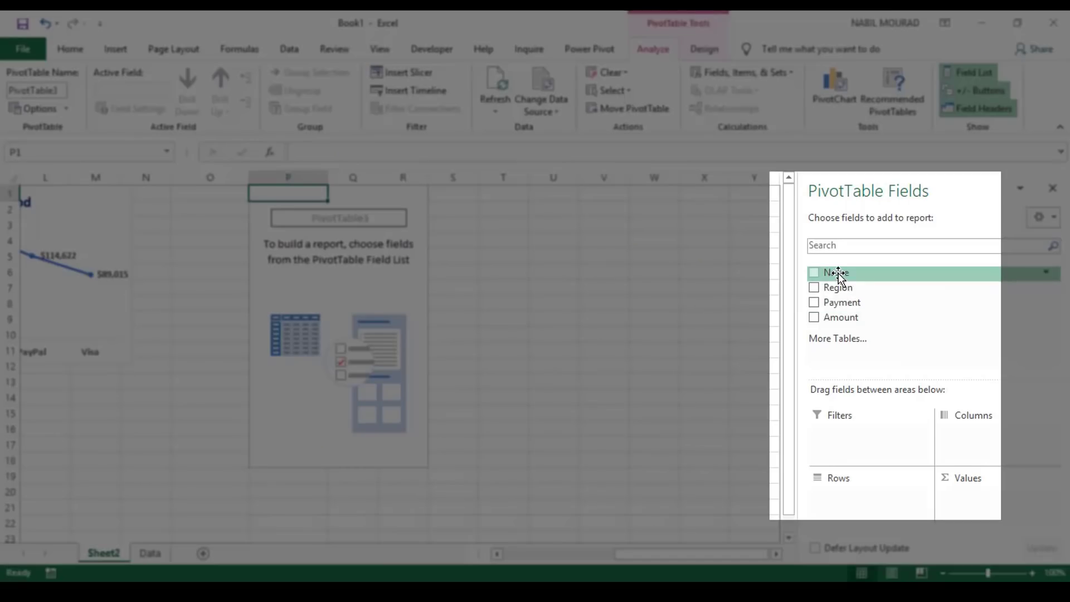
{"action": "left_click_drag", "start_coordinate": [839, 274], "coordinate": [840, 440]}
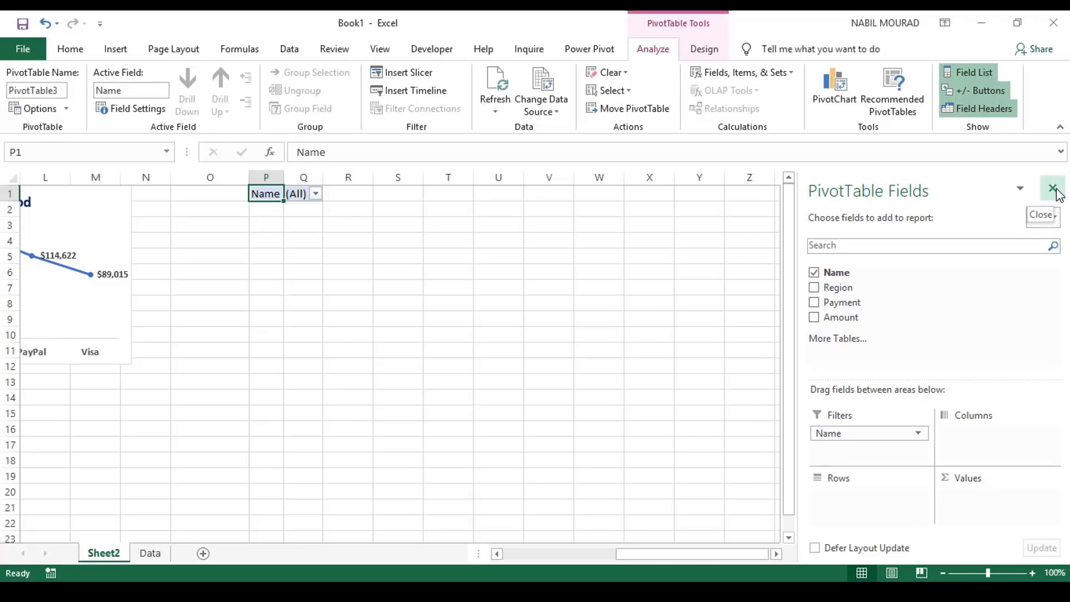
{"action": "left_click", "coordinate": [1052, 189]}
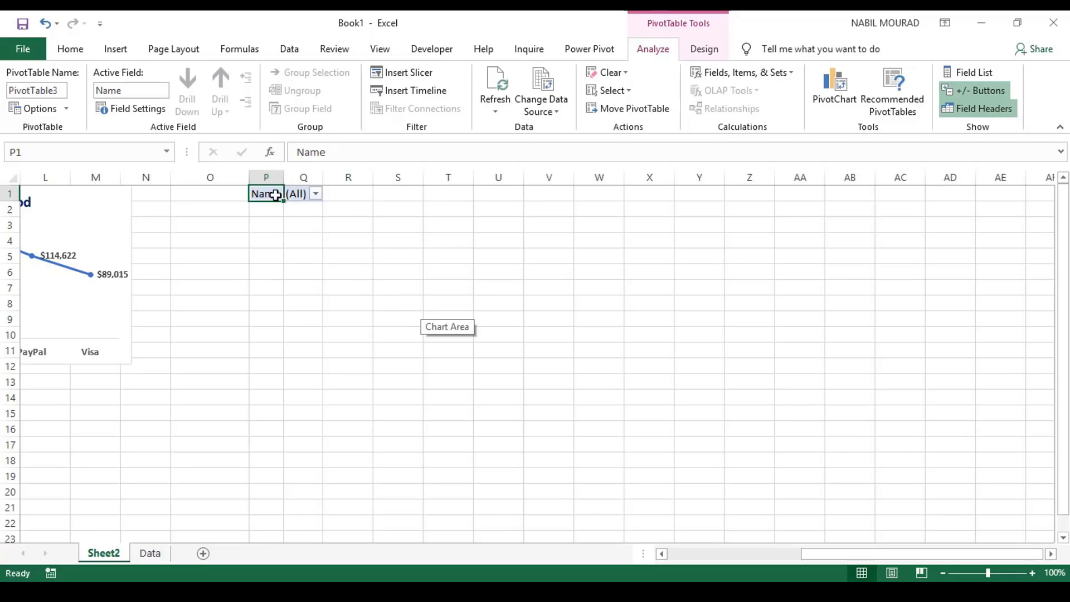
{"action": "left_click_drag", "start_coordinate": [284, 177], "coordinate": [331, 177]}
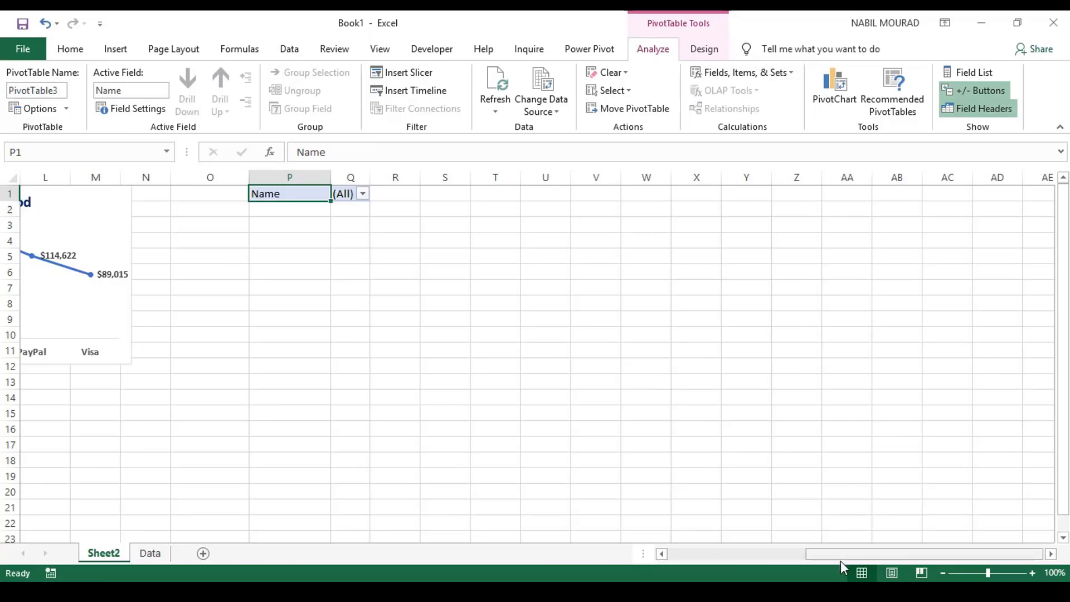
{"action": "left_click_drag", "start_coordinate": [840, 557], "coordinate": [732, 560]}
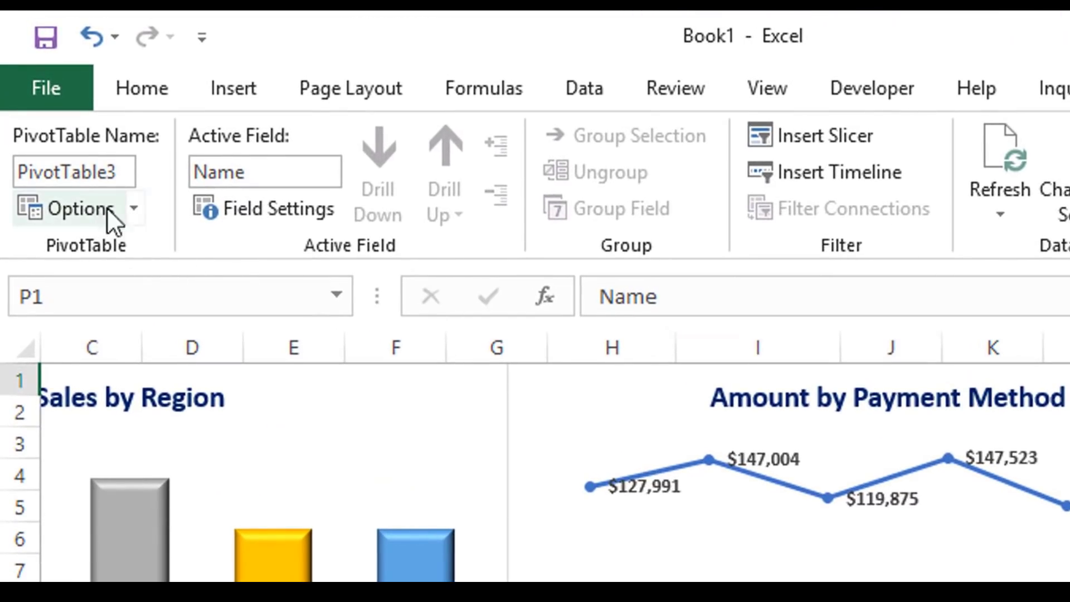
- Turn off 'Autofit column widths on update' in PivotTable3's PivotTable Options
{"action": "left_click", "coordinate": [135, 206]}
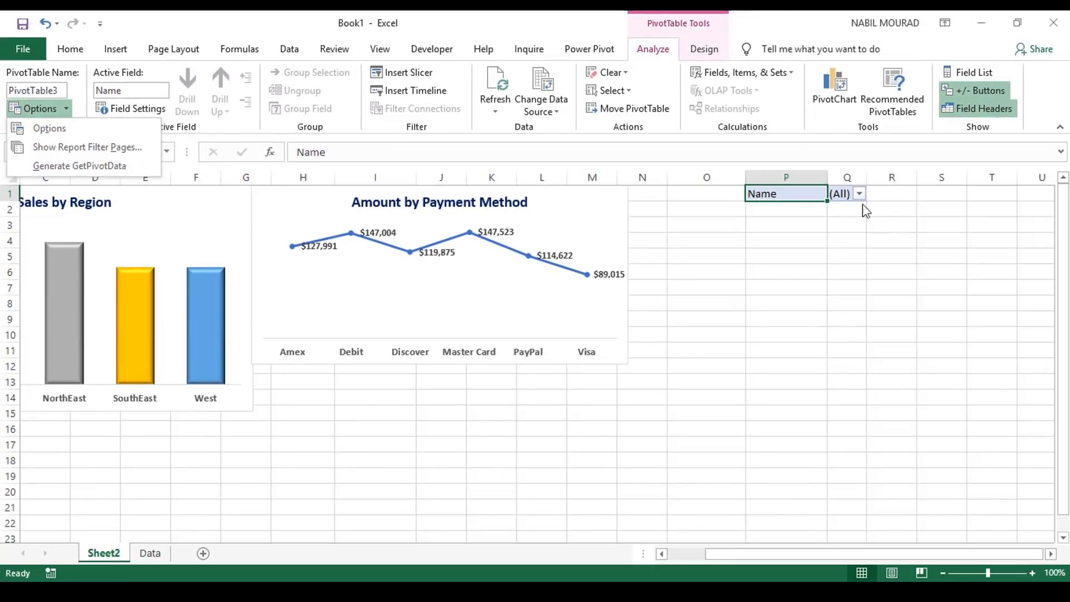
{"action": "key", "text": "Escape"}
{"action": "right_click", "coordinate": [806, 193]}
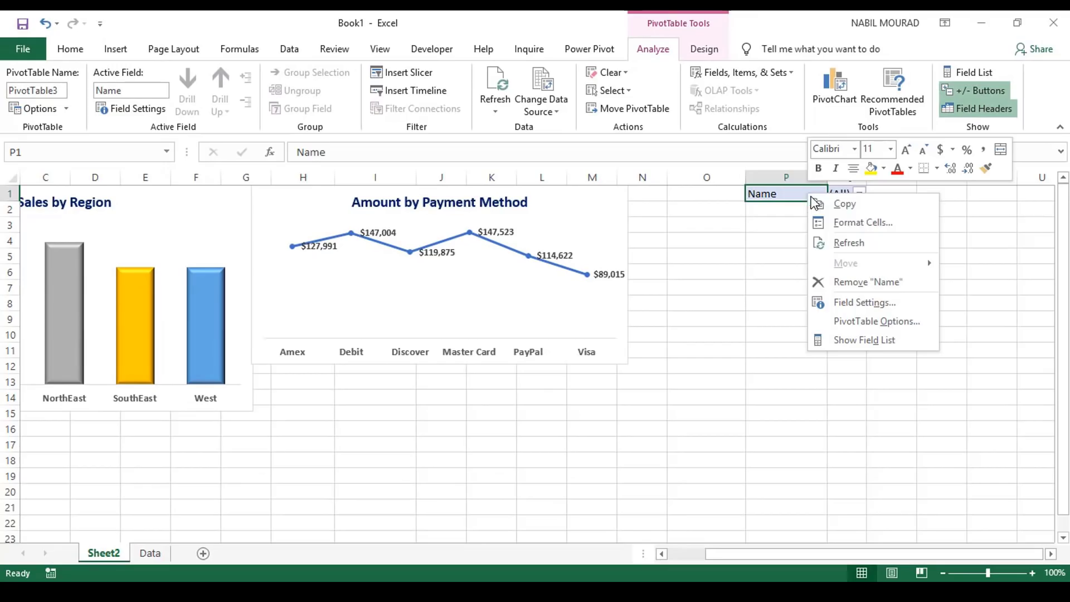
{"action": "left_click", "coordinate": [887, 322]}
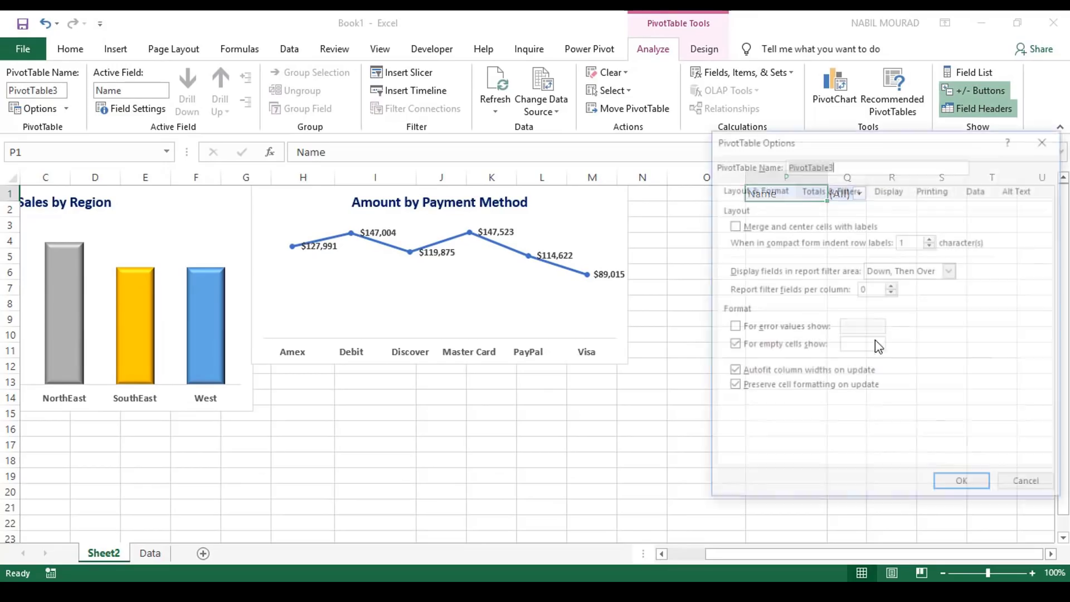
{"action": "left_click_drag", "start_coordinate": [881, 143], "coordinate": [689, 142]}
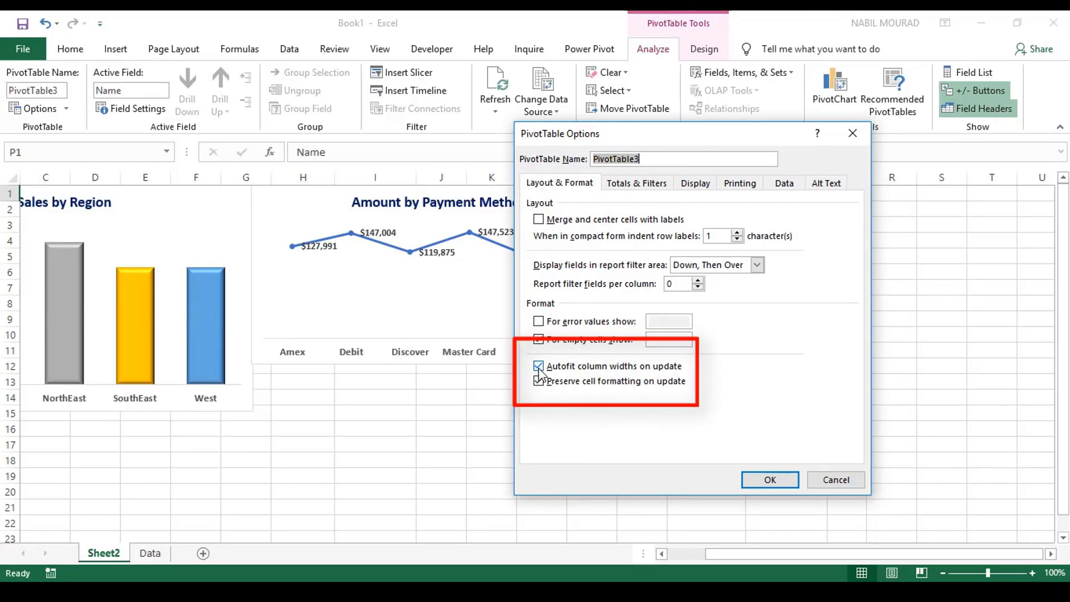
{"action": "left_click", "coordinate": [538, 367]}
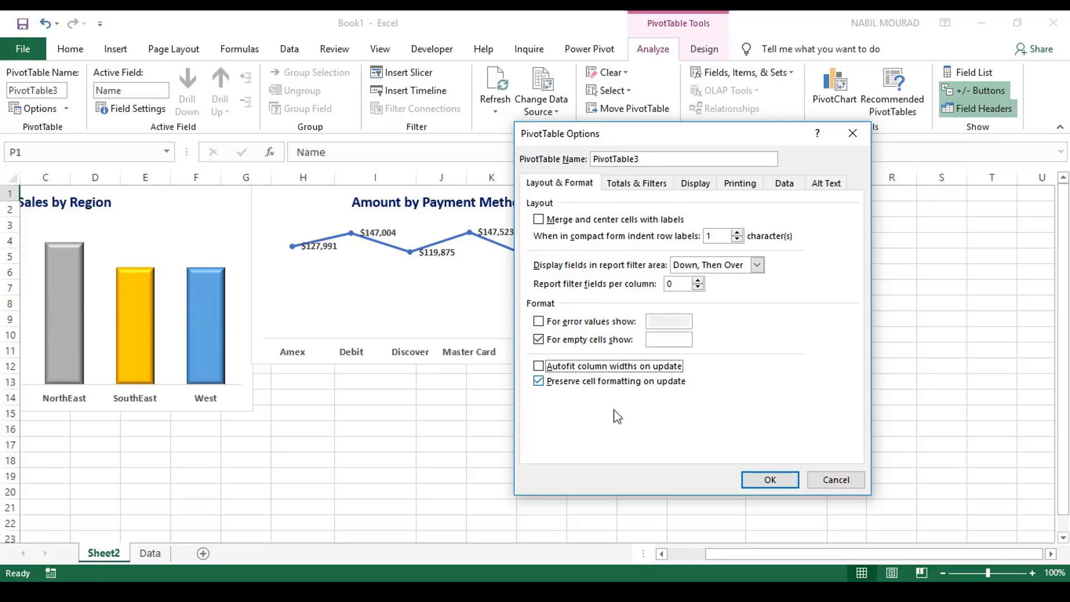
{"action": "left_click", "coordinate": [779, 480]}
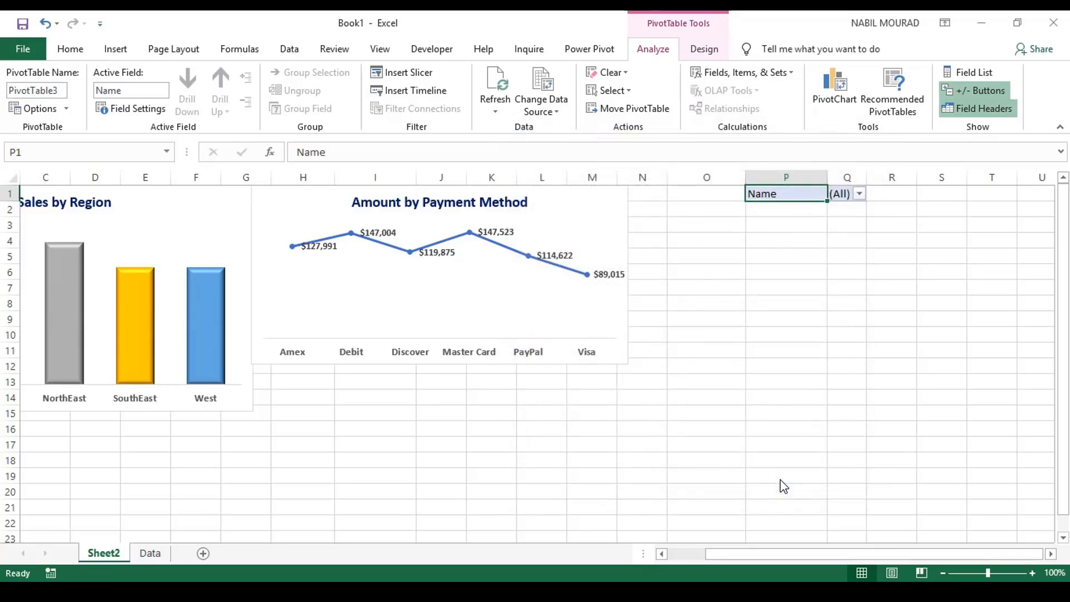
- Widen column P further and insert a slicer on the Name field of PivotTable3
{"action": "left_click_drag", "start_coordinate": [828, 177], "coordinate": [849, 177]}
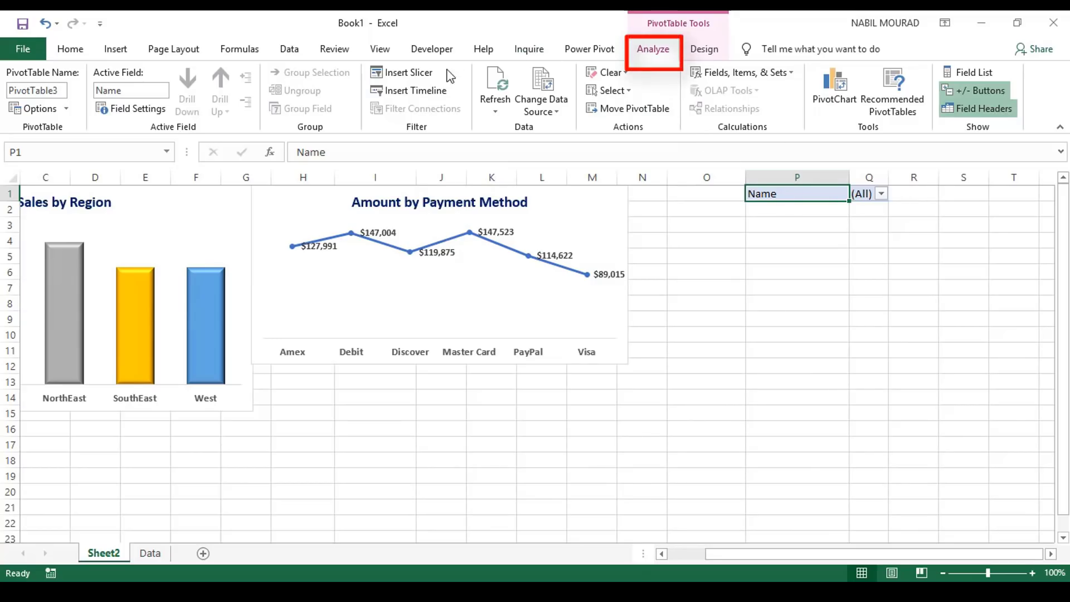
{"action": "left_click", "coordinate": [416, 73]}
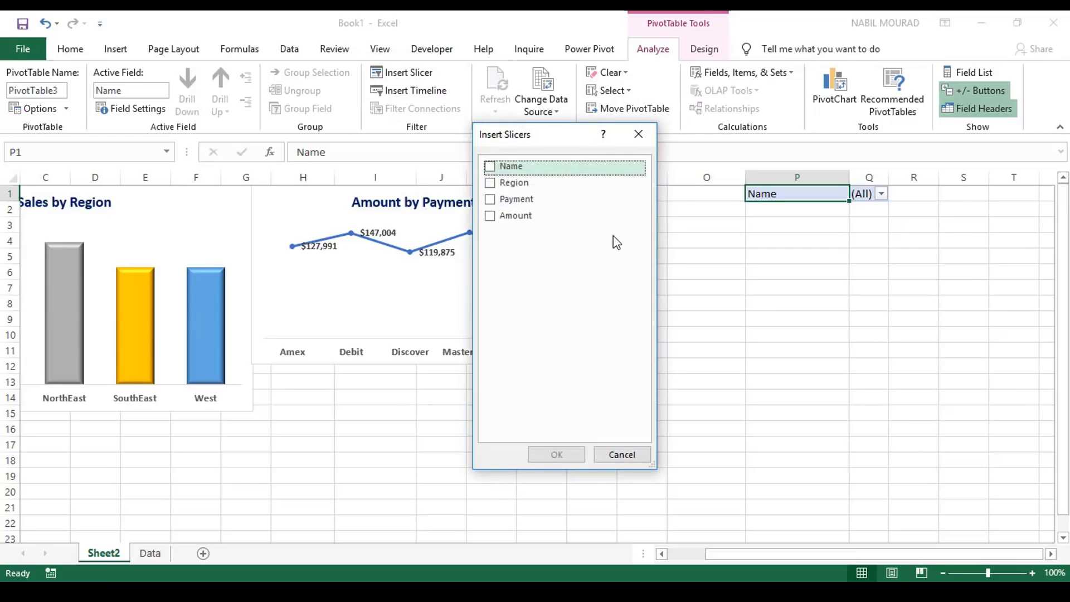
{"action": "left_click", "coordinate": [489, 166]}
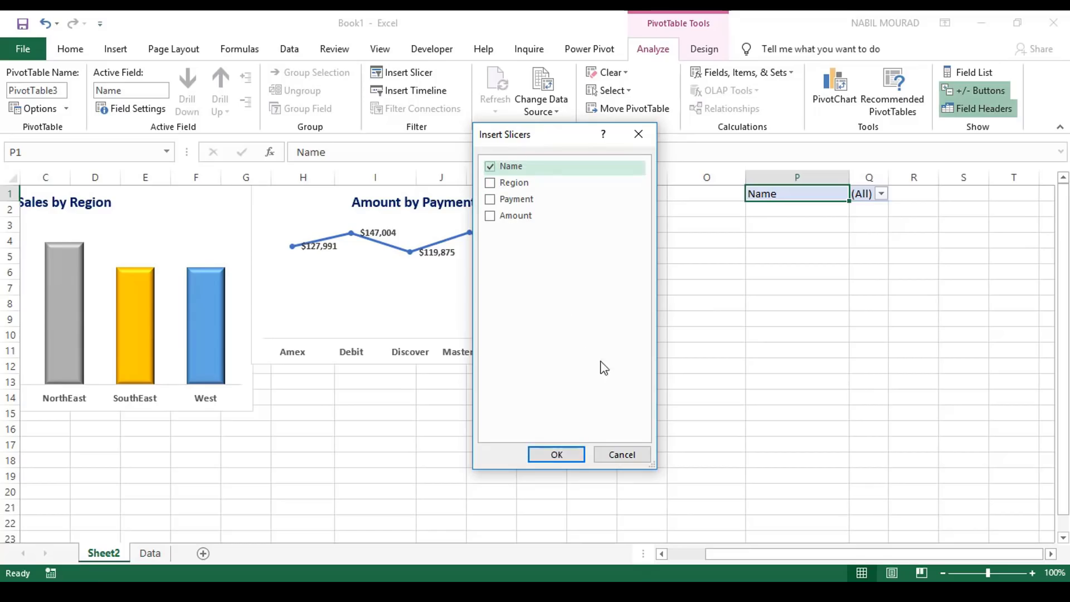
{"action": "left_click", "coordinate": [559, 453]}
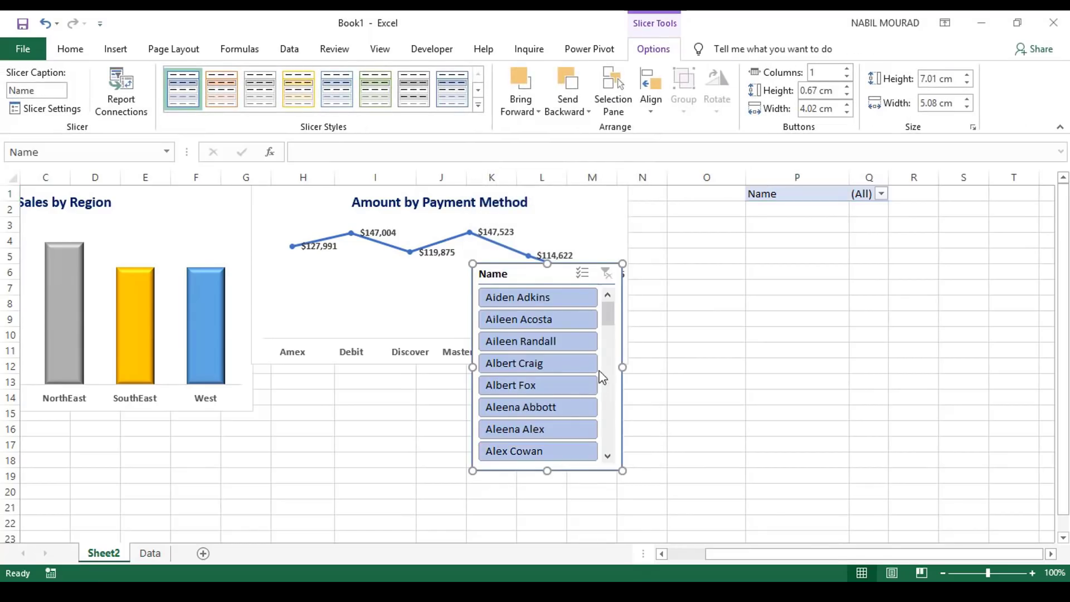
- Drag the Name slicer up and right, over the filter cells in columns O–Q
{"action": "left_click_drag", "start_coordinate": [552, 273], "coordinate": [804, 195]}
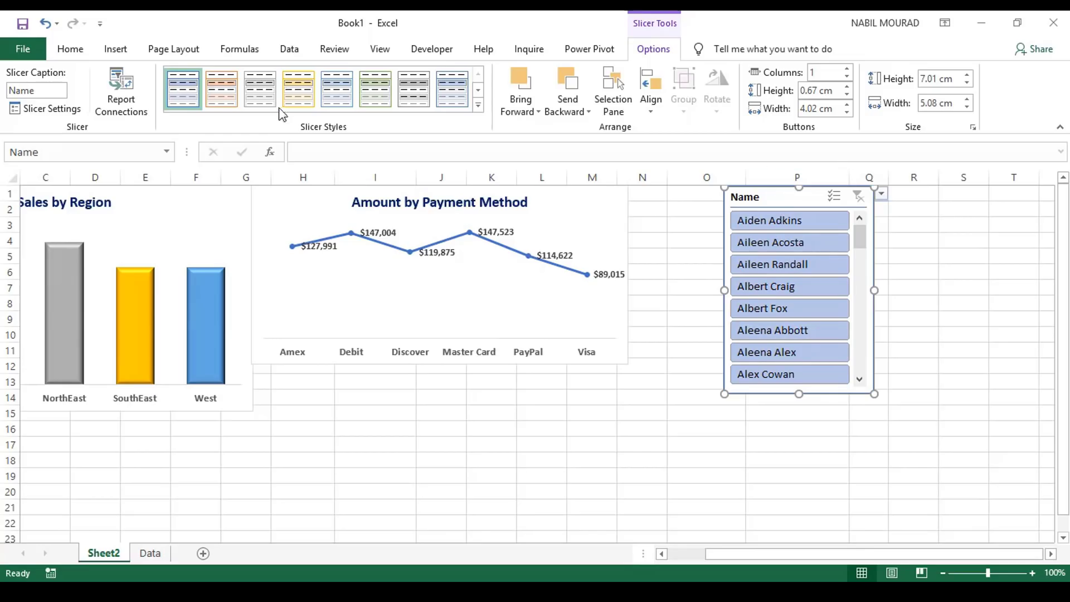
- Apply the first dark blue slicer style and shorten the Name slicer to 5.45 cm
{"action": "left_click", "coordinate": [477, 104]}
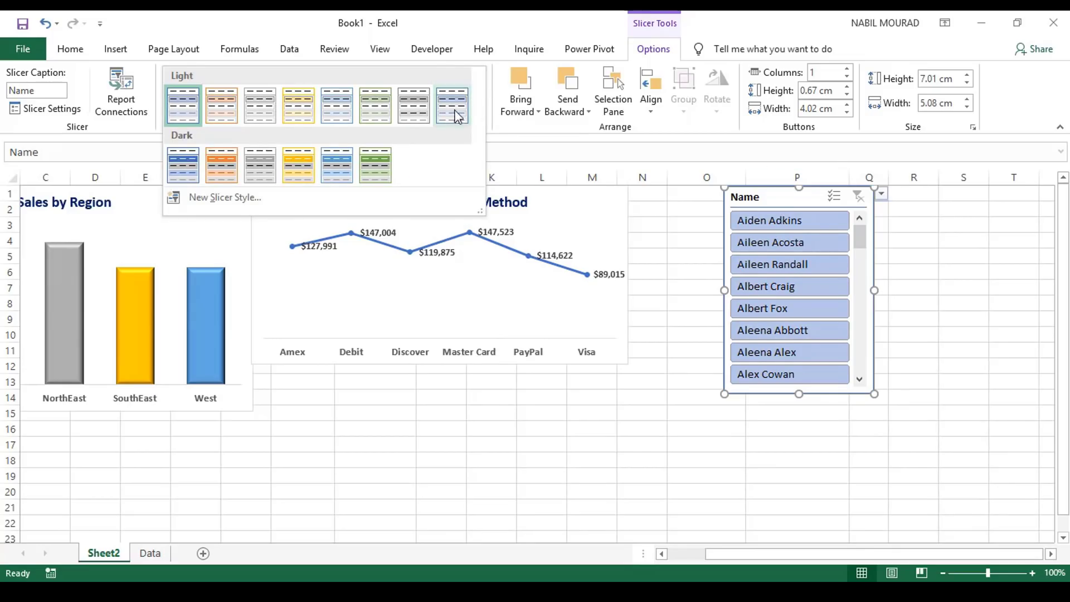
{"action": "left_click", "coordinate": [184, 163]}
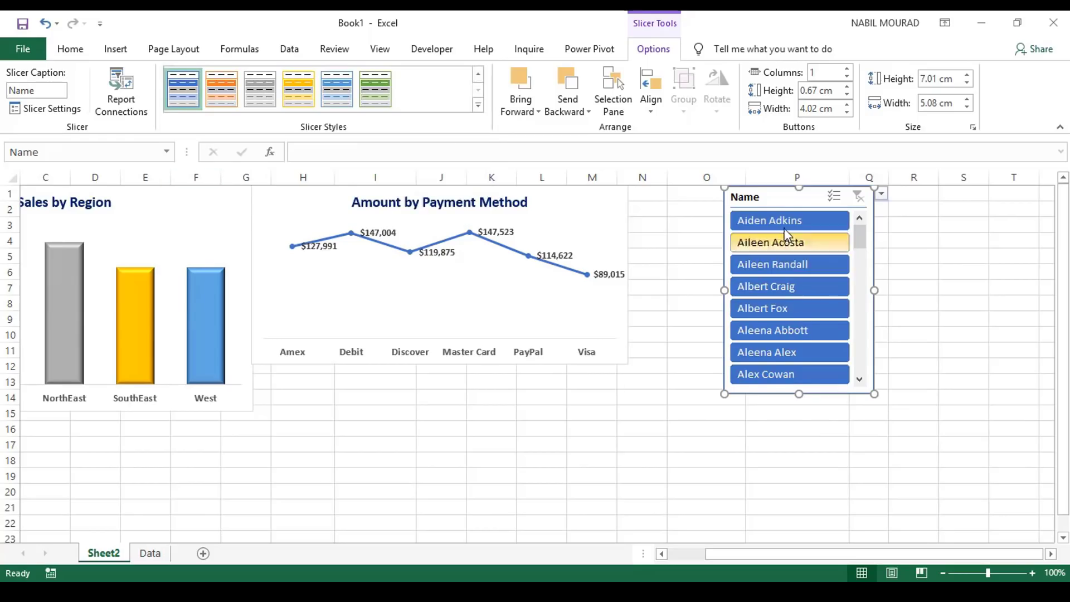
{"action": "left_click_drag", "start_coordinate": [798, 395], "coordinate": [796, 347]}
- Test the slicer by filtering to single names, then move it down to rows 10–19
{"action": "left_click", "coordinate": [770, 243]}
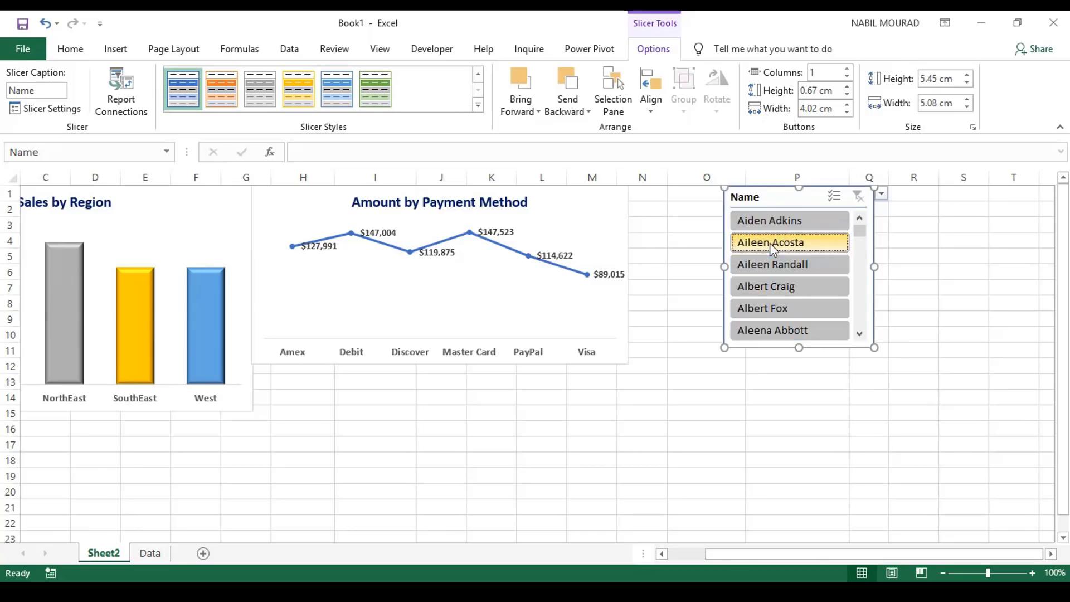
{"action": "left_click", "coordinate": [764, 265]}
{"action": "left_click", "coordinate": [763, 309]}
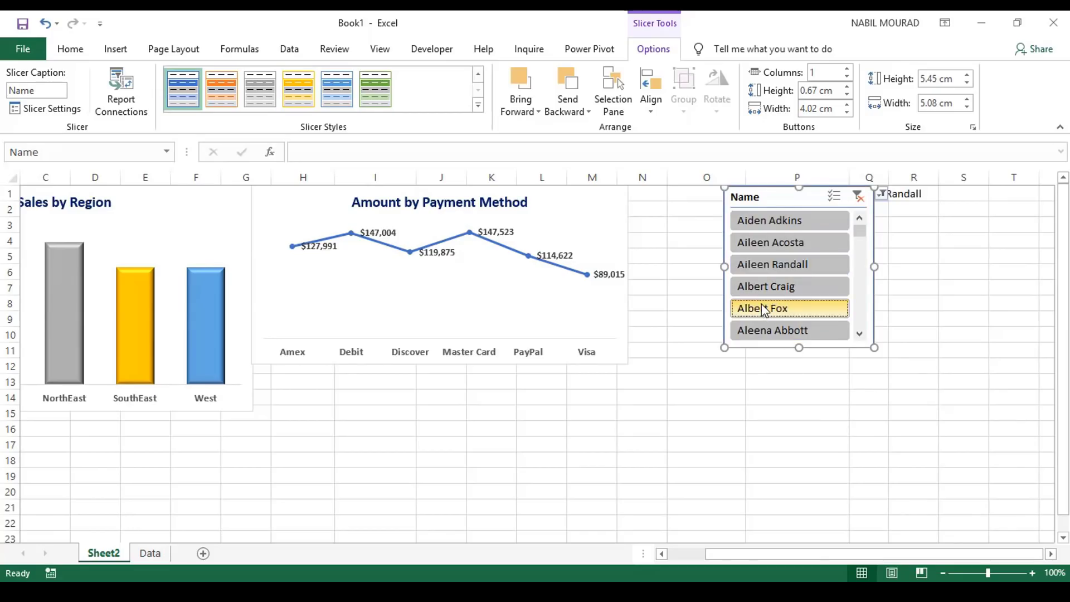
{"action": "left_click", "coordinate": [779, 244]}
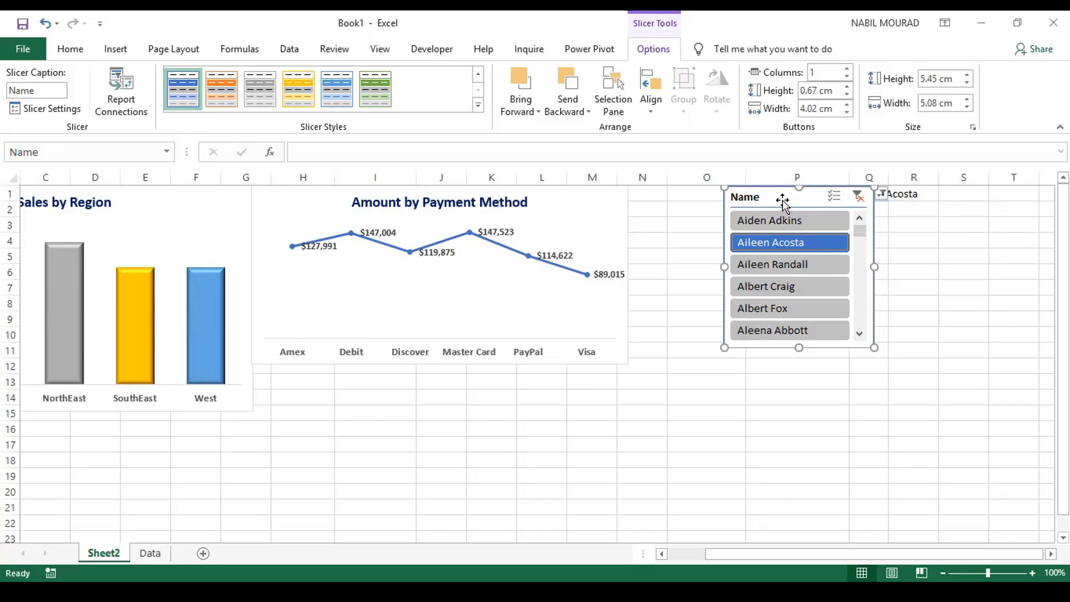
{"action": "left_click_drag", "start_coordinate": [783, 200], "coordinate": [784, 341]}
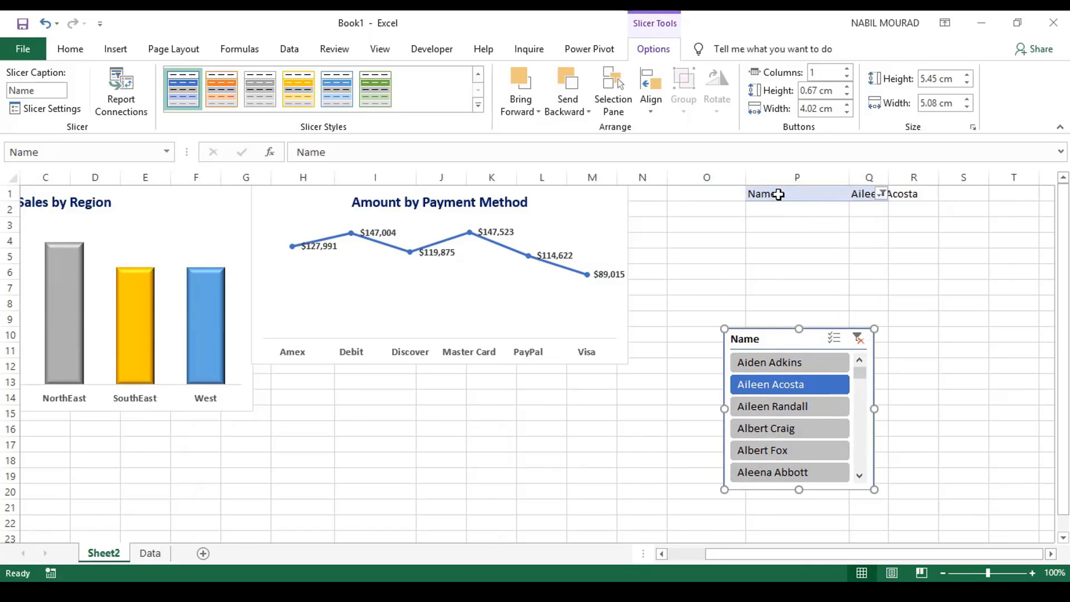
- Select the pivot table filter cells P1 to R1
{"action": "left_click_drag", "start_coordinate": [778, 195], "coordinate": [911, 191]}
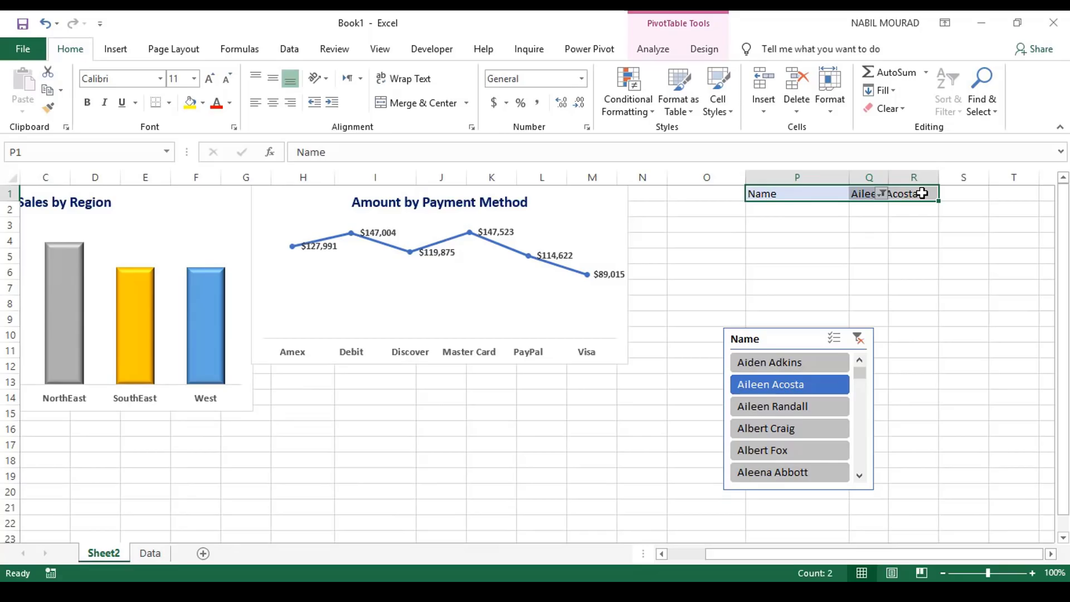
- Start a formula-based conditional formatting rule for P1:R1 using =P1<>""
{"action": "left_click", "coordinate": [652, 114]}
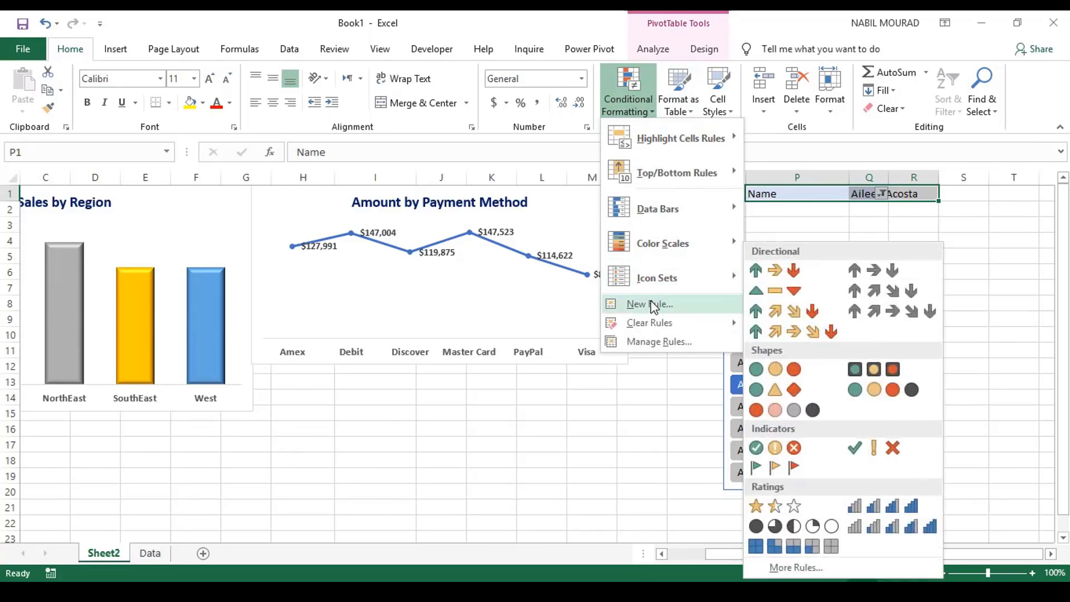
{"action": "left_click", "coordinate": [654, 304]}
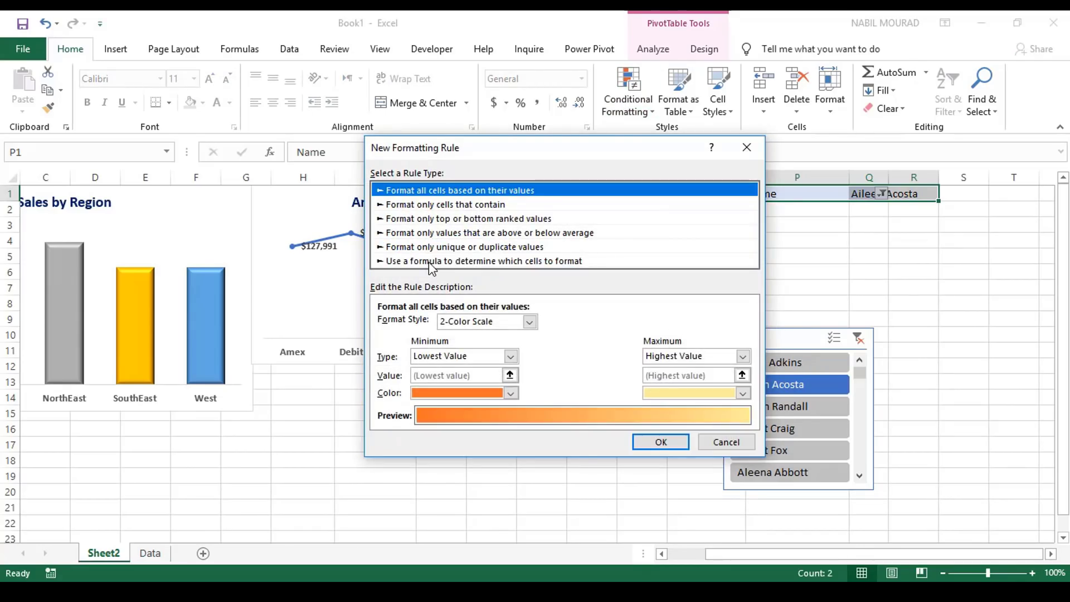
{"action": "left_click", "coordinate": [431, 262]}
{"action": "left_click", "coordinate": [403, 327]}
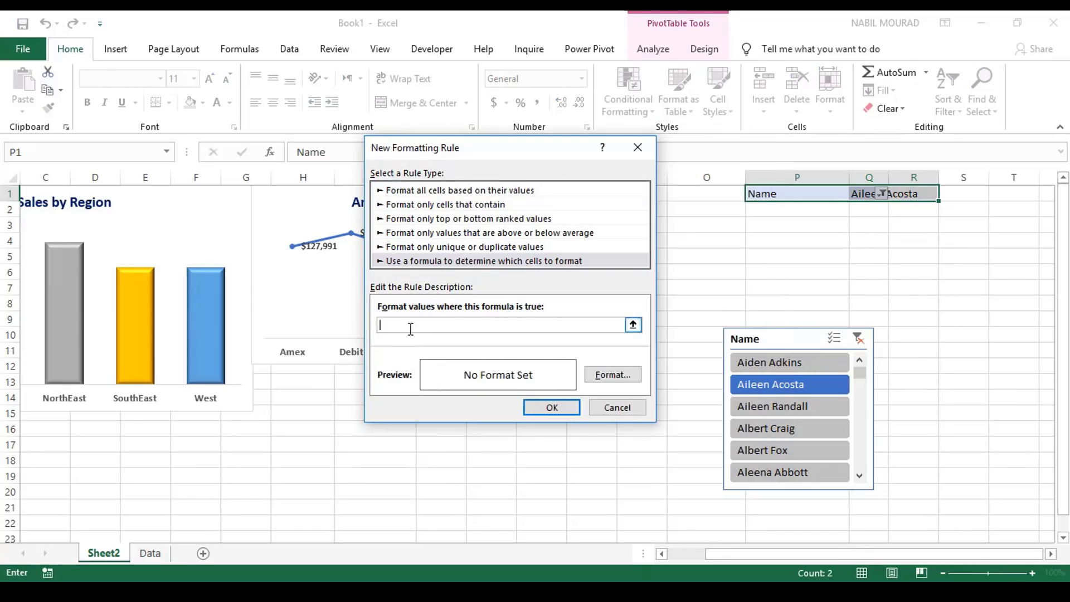
{"action": "left_click", "coordinate": [767, 195]}
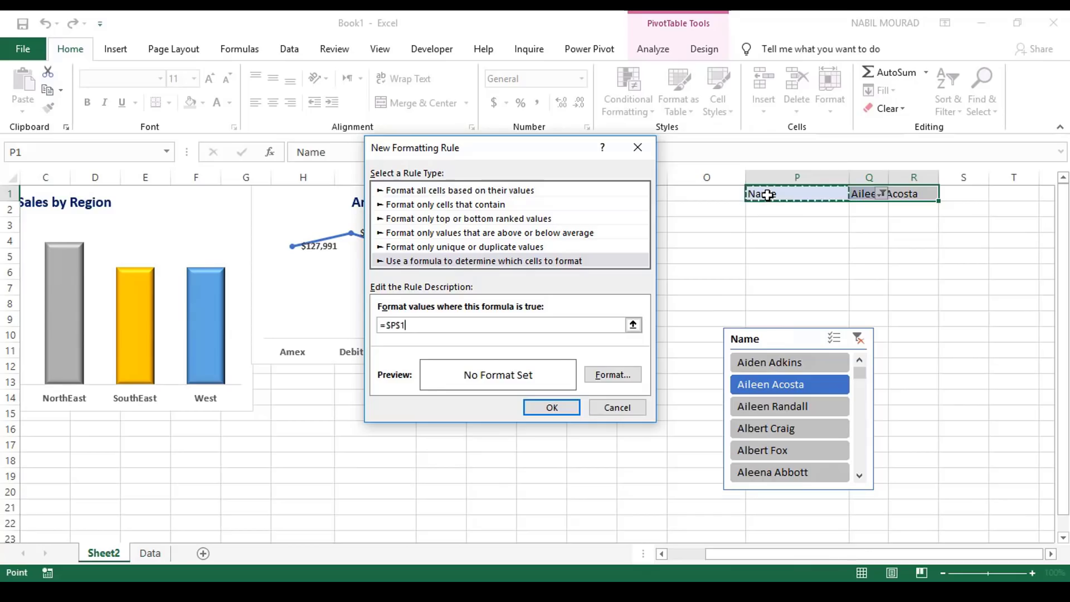
{"action": "key", "text": "F4"}
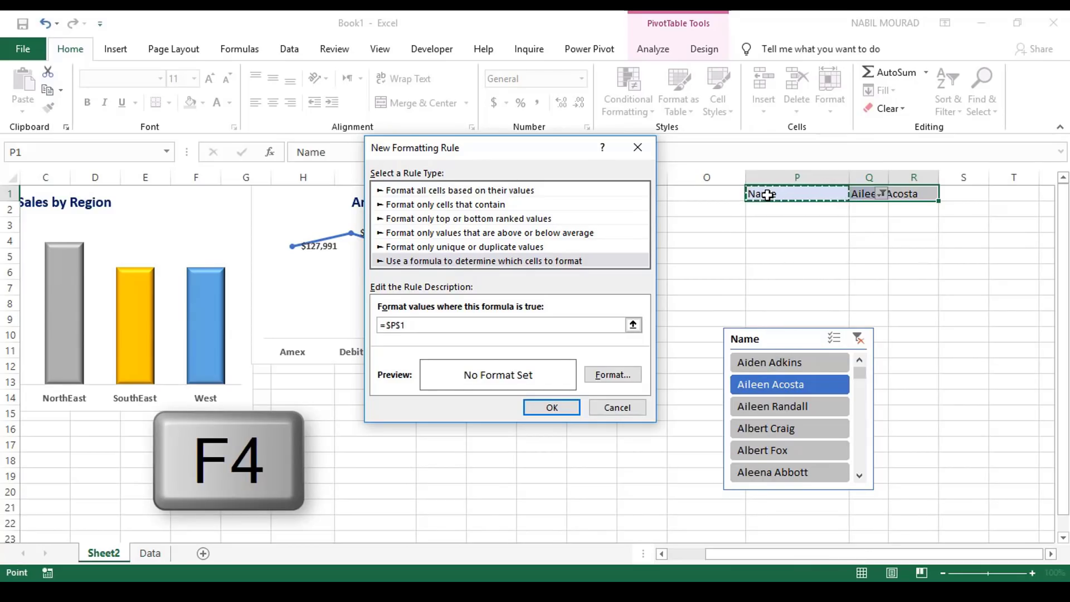
{"action": "key", "text": "F4"}
{"action": "key", "text": "F4"}
{"action": "key", "text": "F4"}
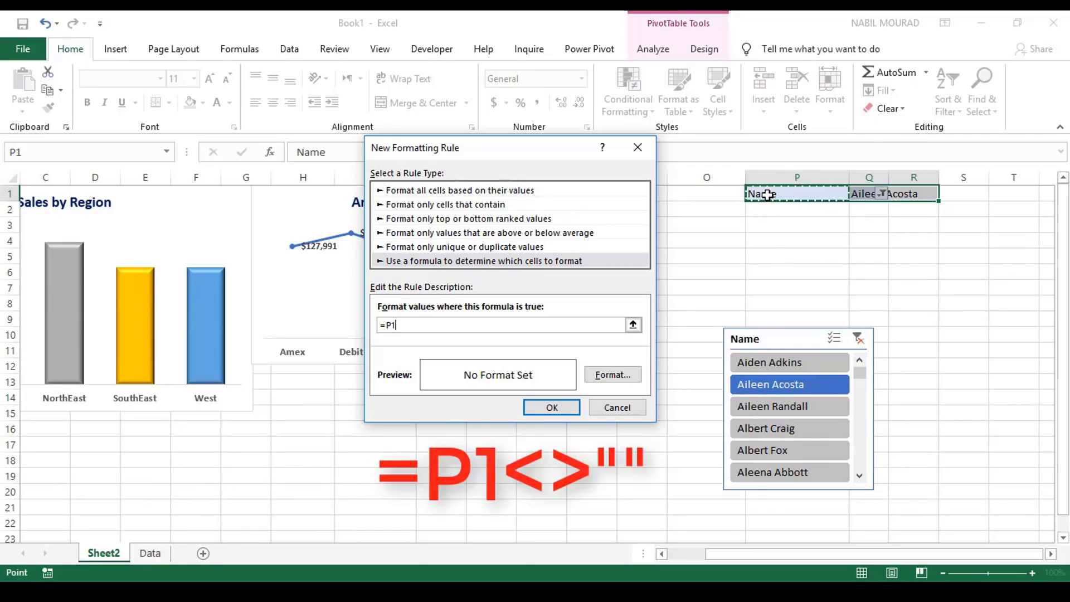
{"action": "type", "text": "<>\"\""}
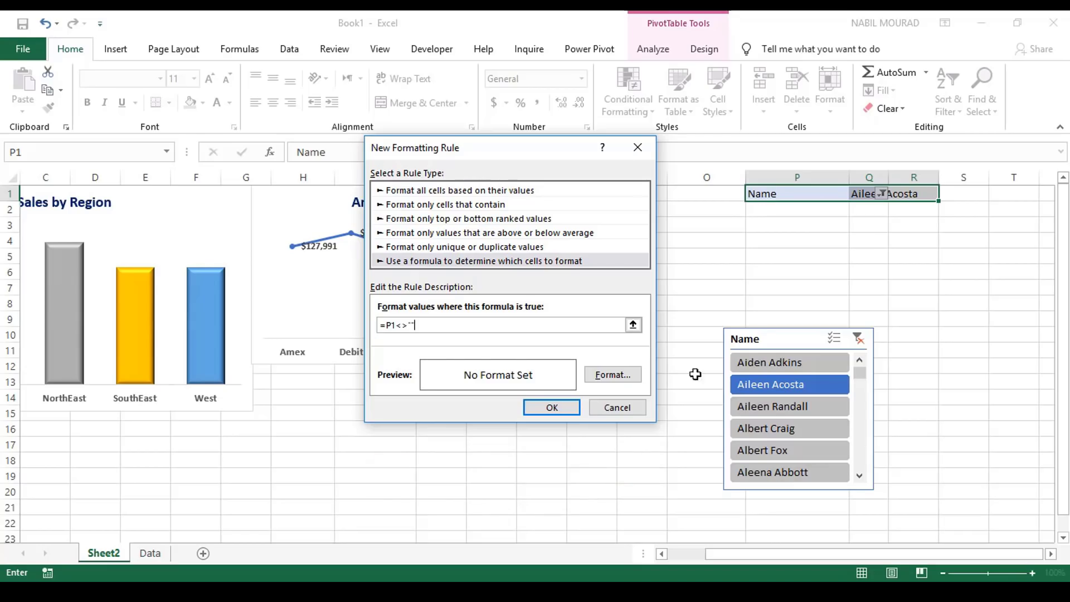
- Give the rule a white font colour and apply it to P1:R1
{"action": "left_click", "coordinate": [602, 381]}
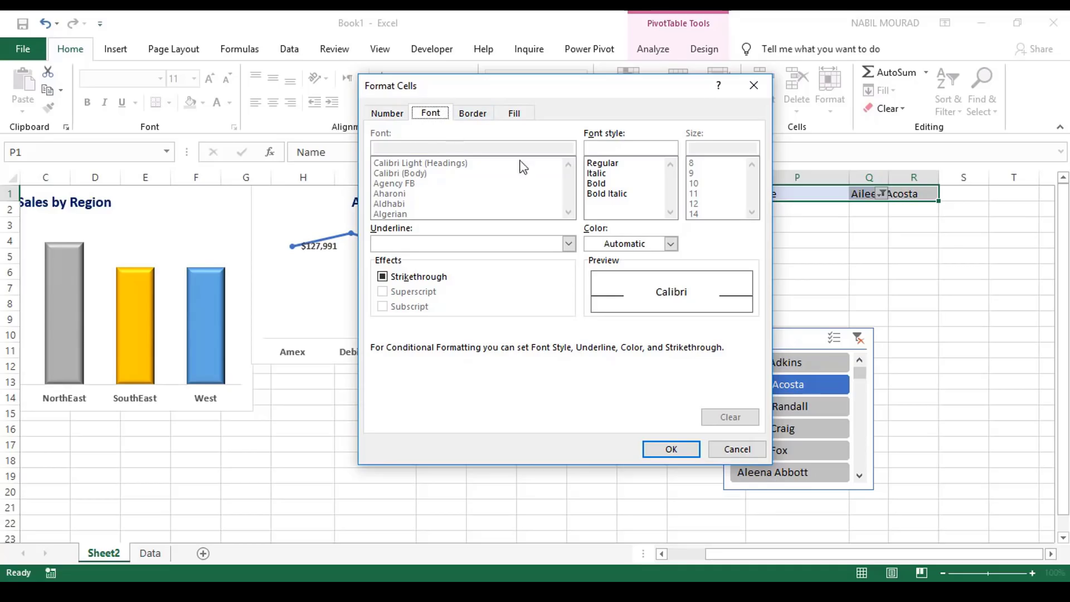
{"action": "left_click", "coordinate": [670, 244]}
{"action": "left_click", "coordinate": [590, 298]}
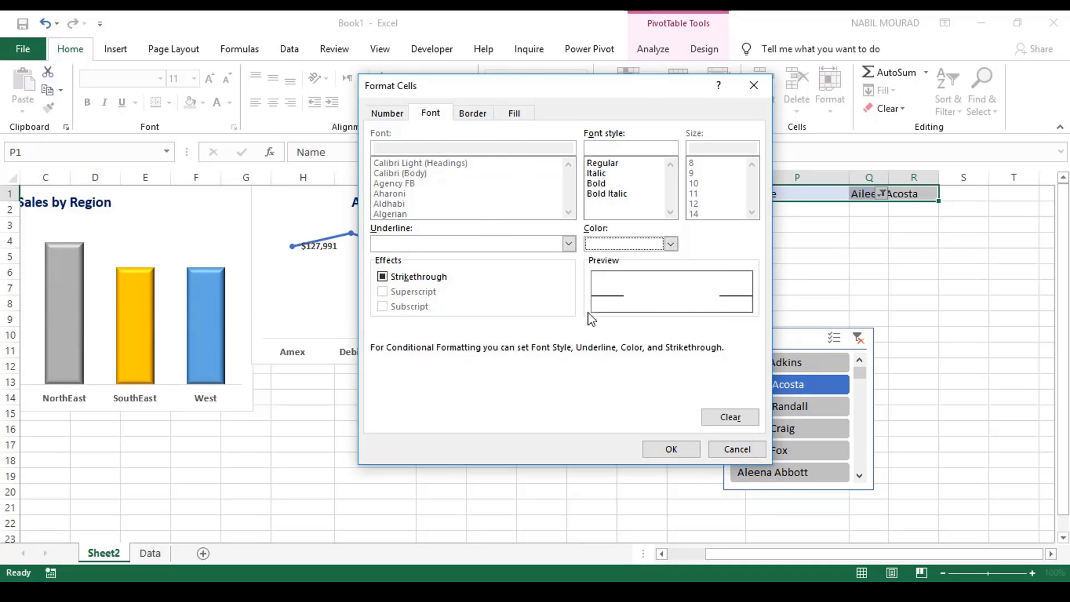
{"action": "left_click", "coordinate": [672, 449]}
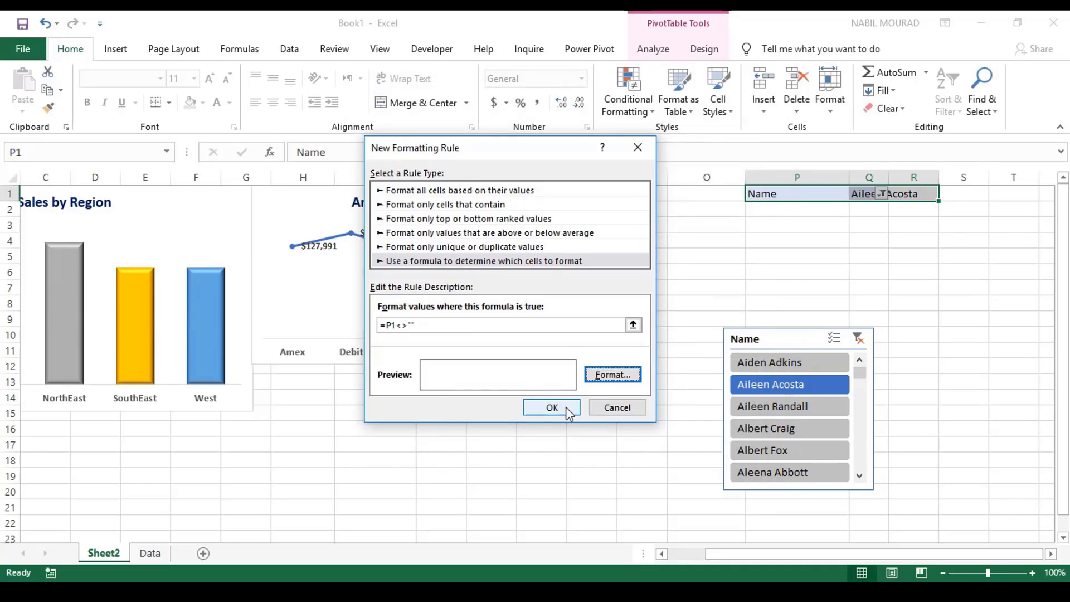
{"action": "left_click", "coordinate": [552, 408]}
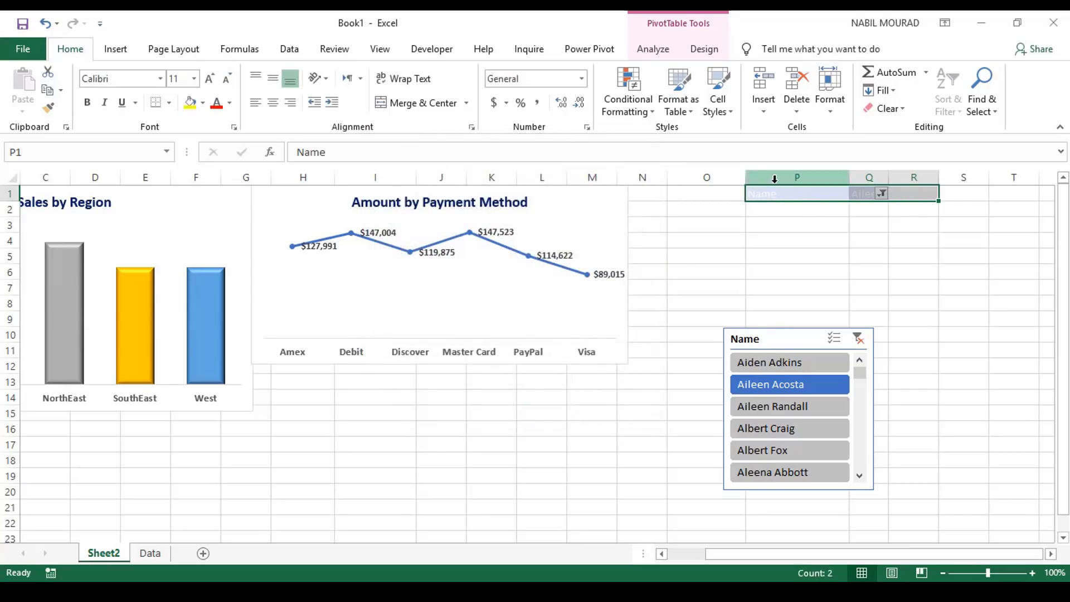
{"action": "left_click", "coordinate": [979, 255]}
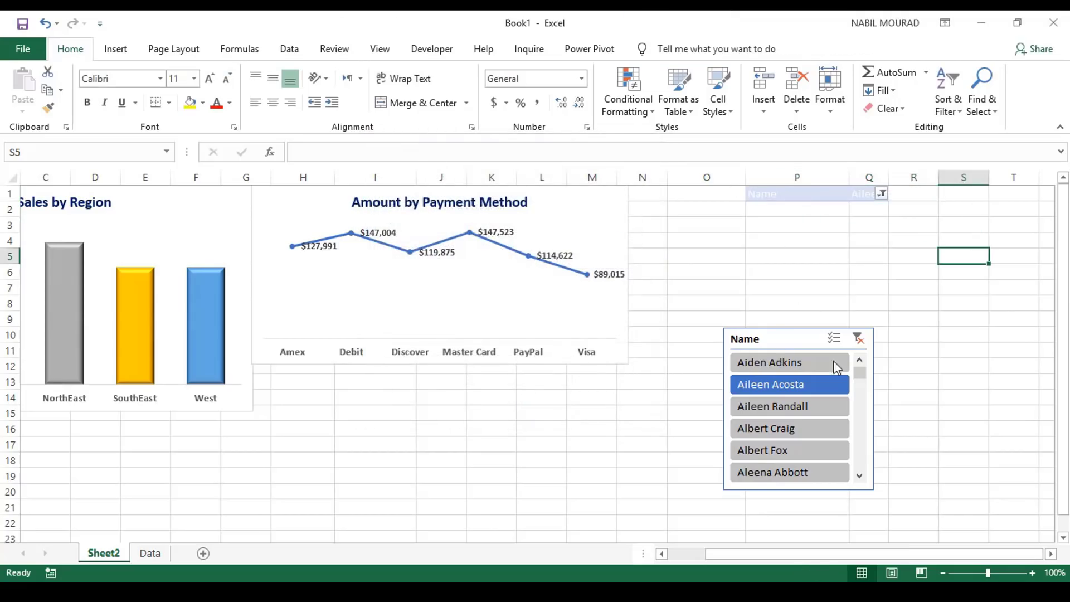
- Move the Name slicer to the top rows over P1 and clear its name filter
{"action": "left_click_drag", "start_coordinate": [787, 337], "coordinate": [788, 191]}
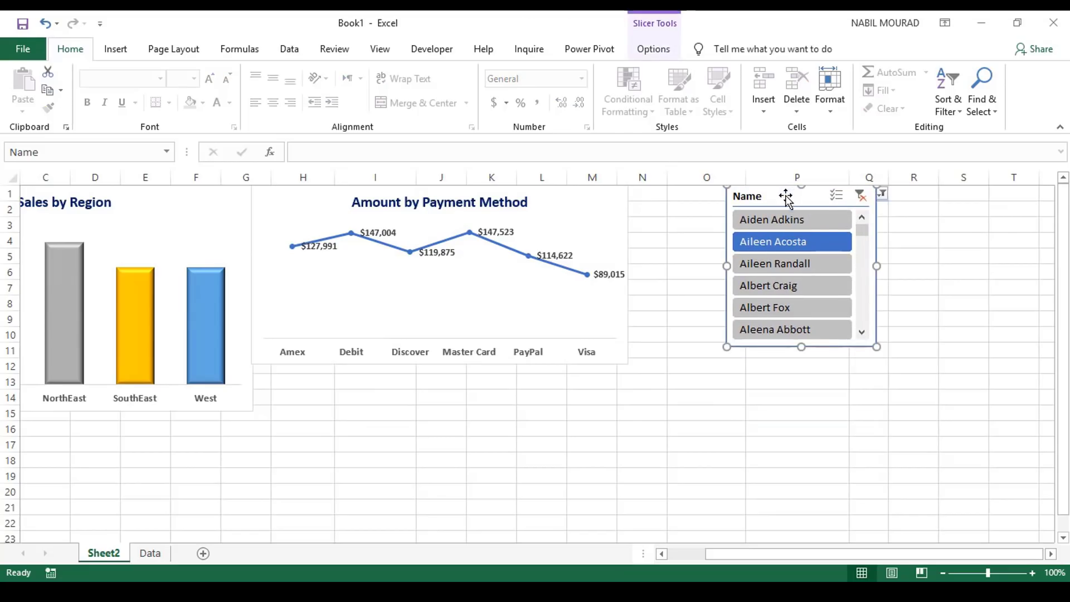
{"action": "left_click", "coordinate": [863, 201]}
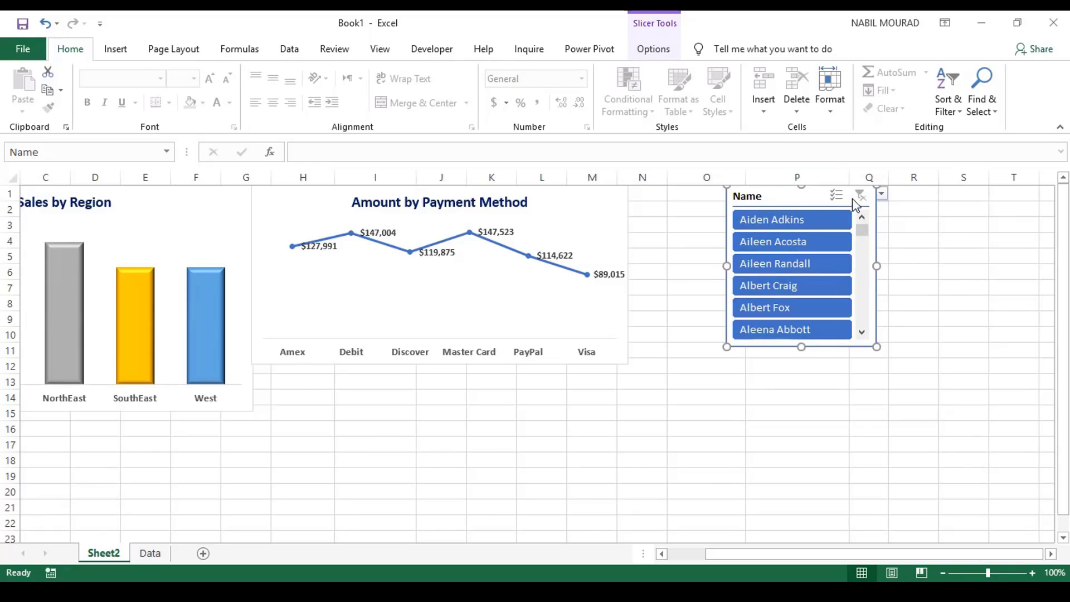
{"action": "left_click_drag", "start_coordinate": [734, 553], "coordinate": [689, 555]}
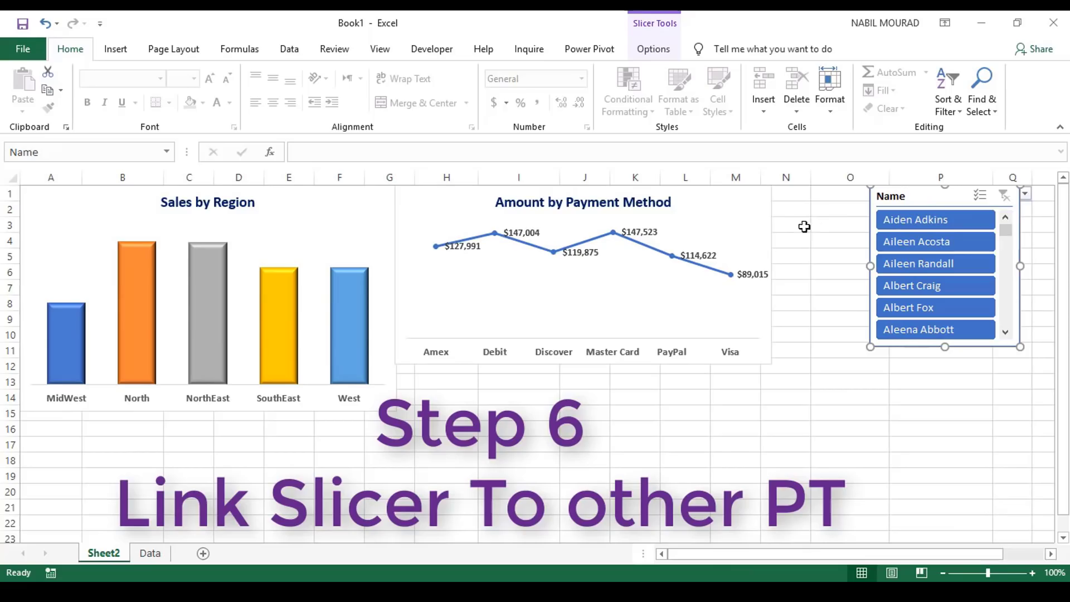
- Add PivotTable1 and PivotTable2 to the Name slicer's report connections alongside PivotTable3
{"action": "right_click", "coordinate": [934, 192]}
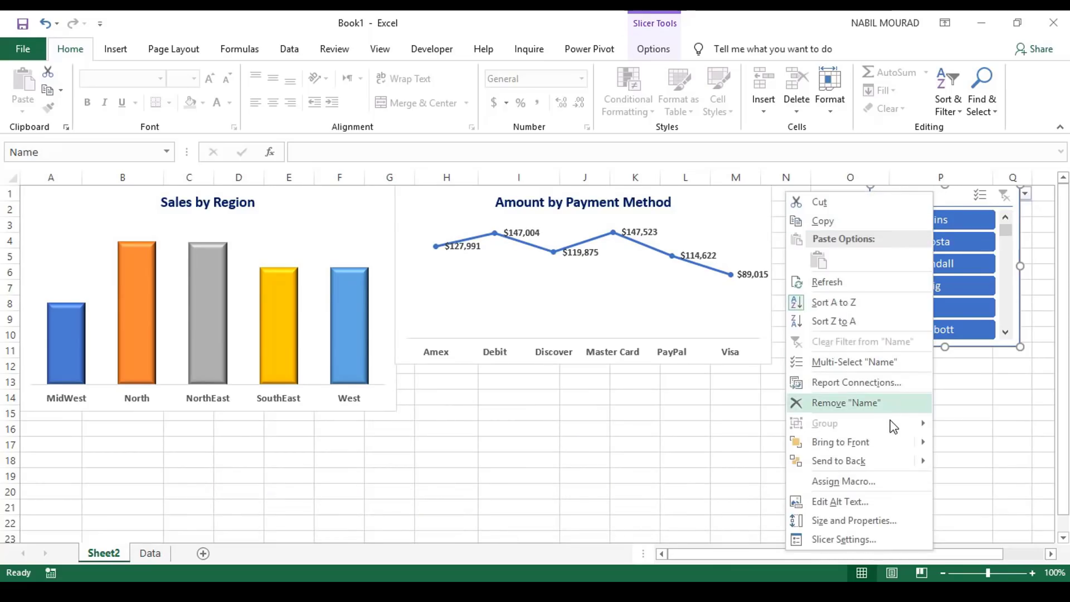
{"action": "left_click", "coordinate": [950, 202]}
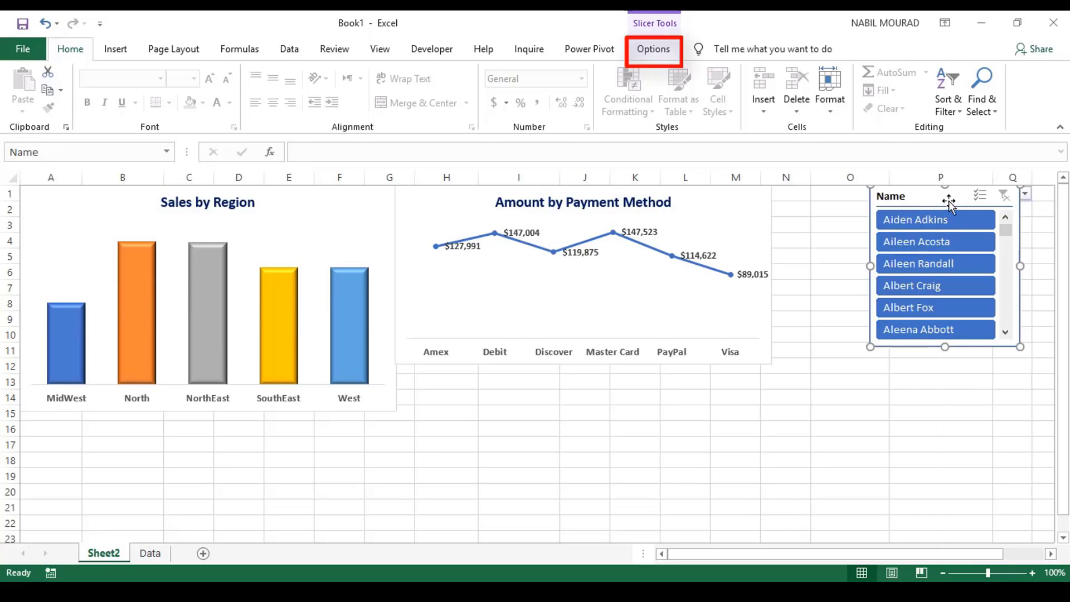
{"action": "left_click", "coordinate": [663, 51]}
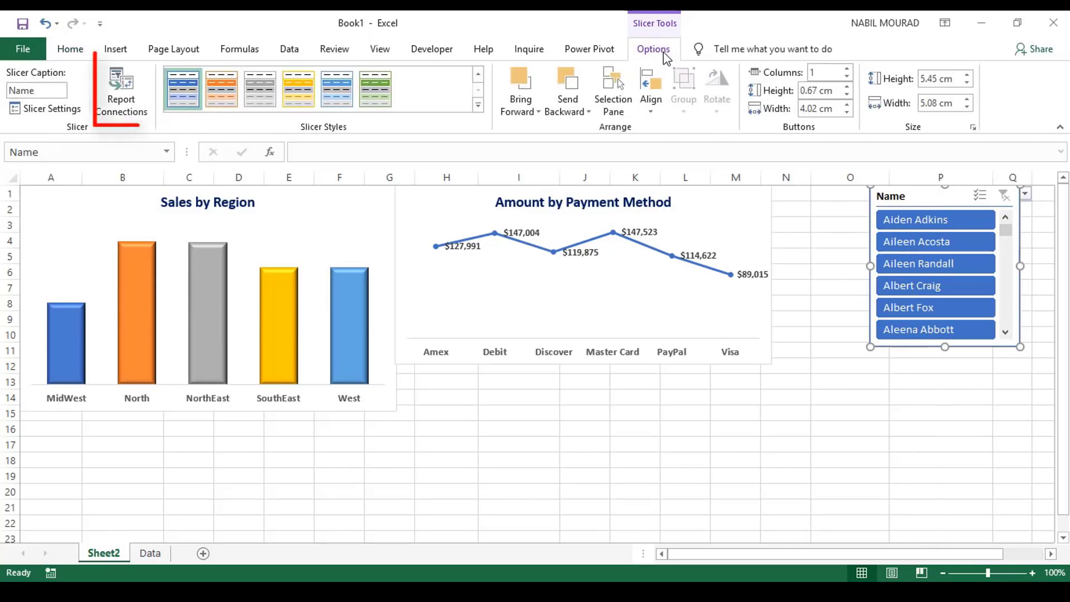
{"action": "left_click", "coordinate": [127, 101]}
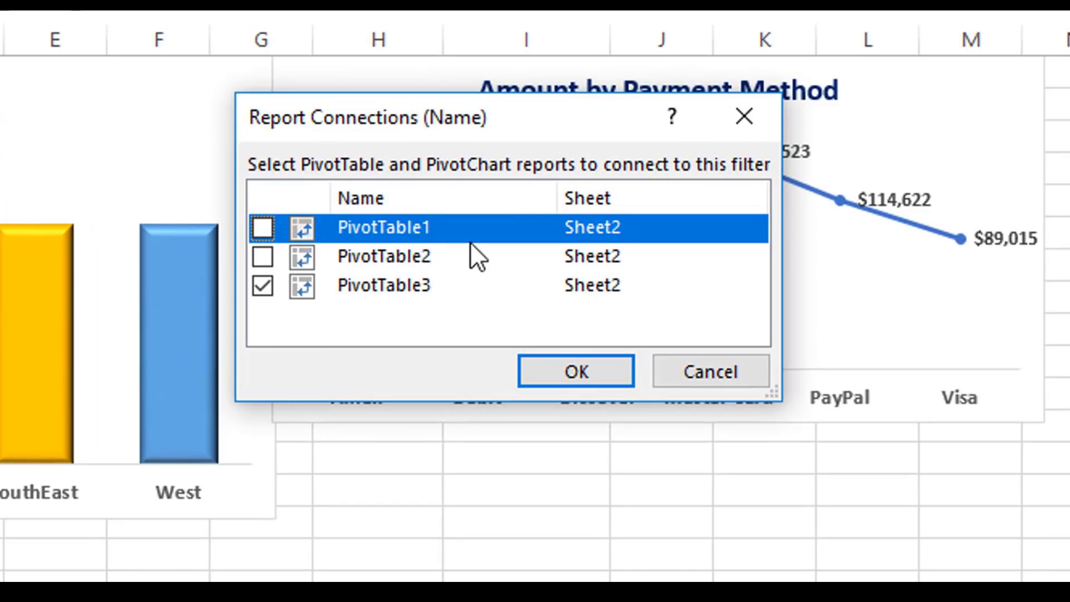
{"action": "left_click_drag", "start_coordinate": [531, 112], "coordinate": [600, 219]}
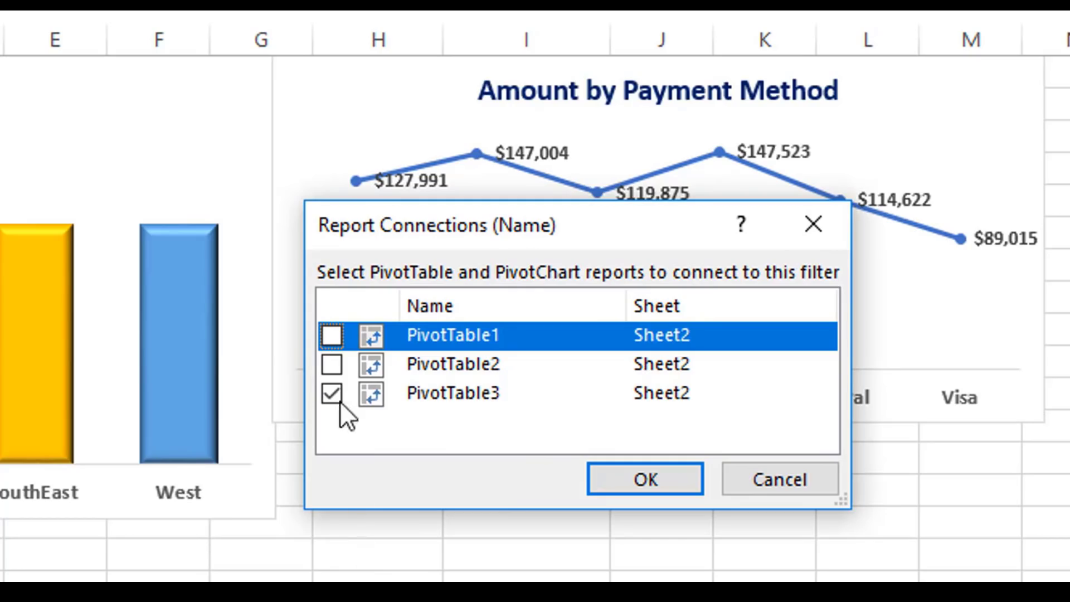
{"action": "left_click", "coordinate": [332, 365]}
{"action": "left_click", "coordinate": [333, 335]}
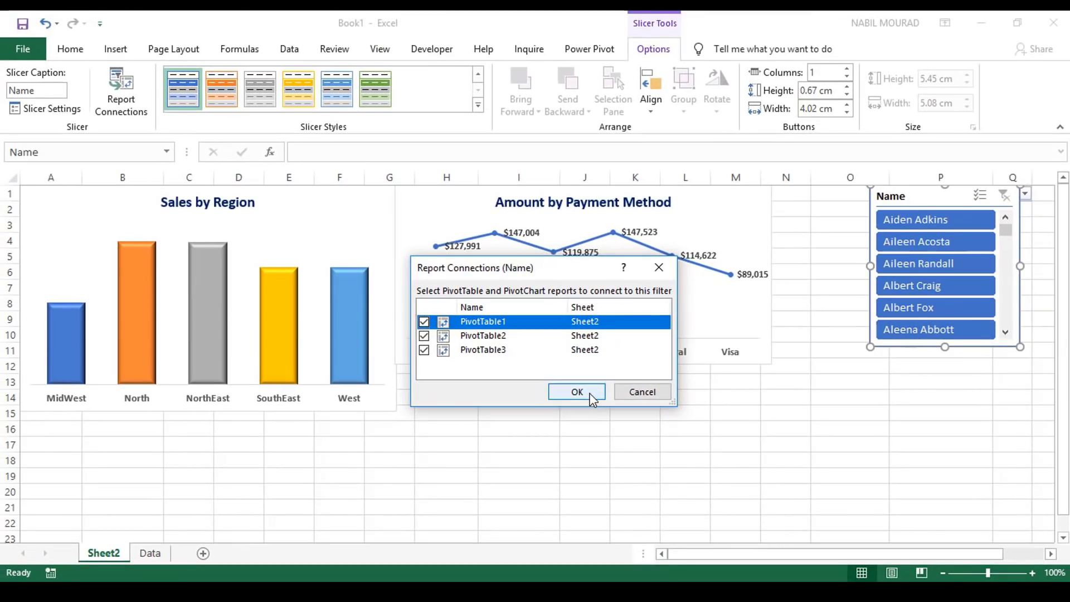
{"action": "left_click", "coordinate": [592, 398]}
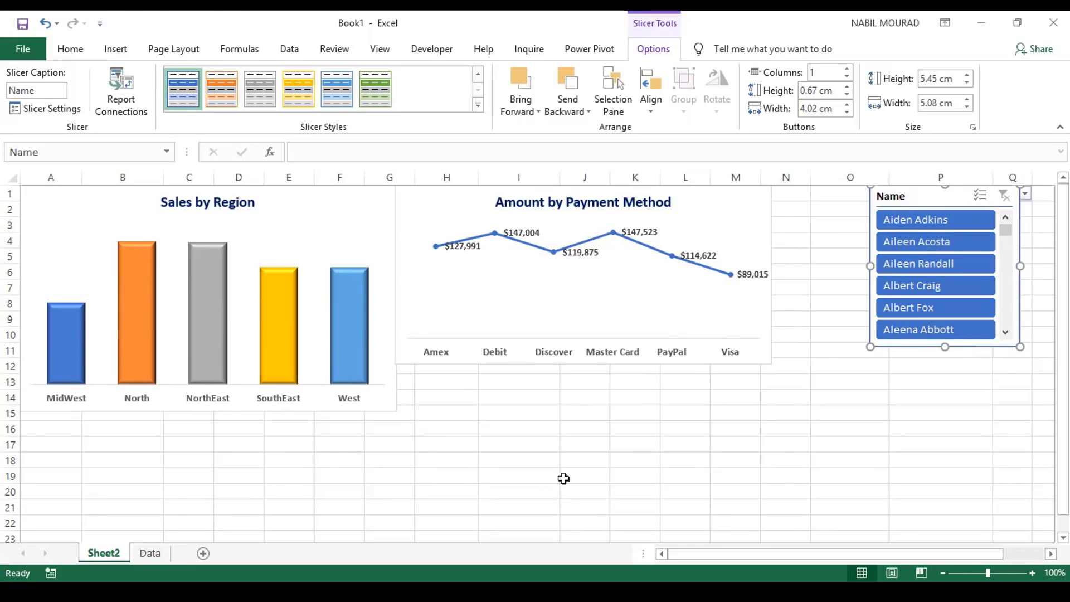
- Test a few names on both charts, clear the filter, and shorten the slicer to 3.86 cm
{"action": "left_click", "coordinate": [908, 265]}
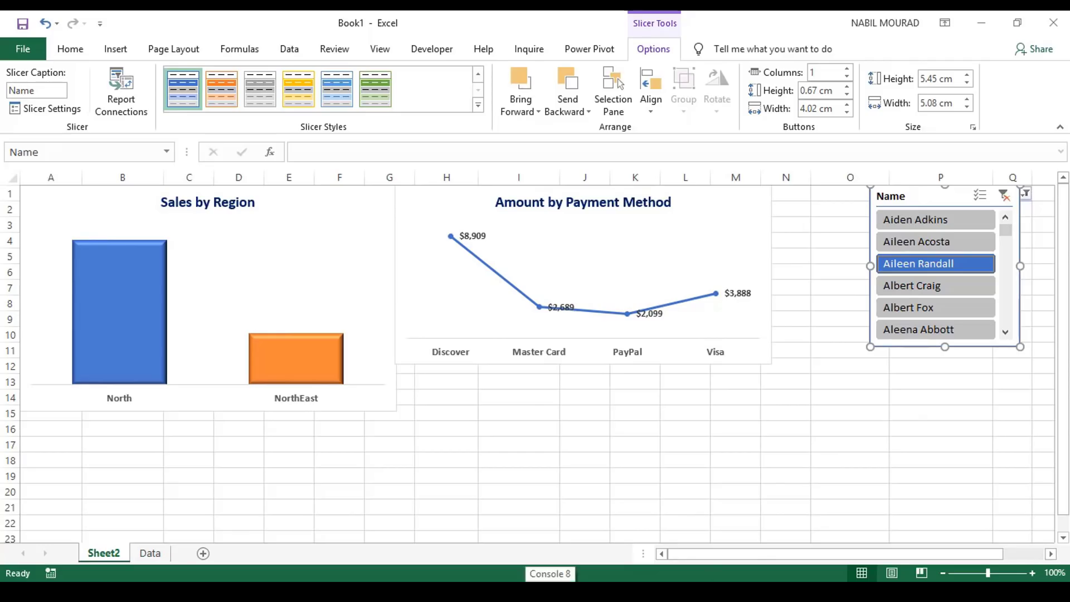
{"action": "left_click", "coordinate": [913, 309]}
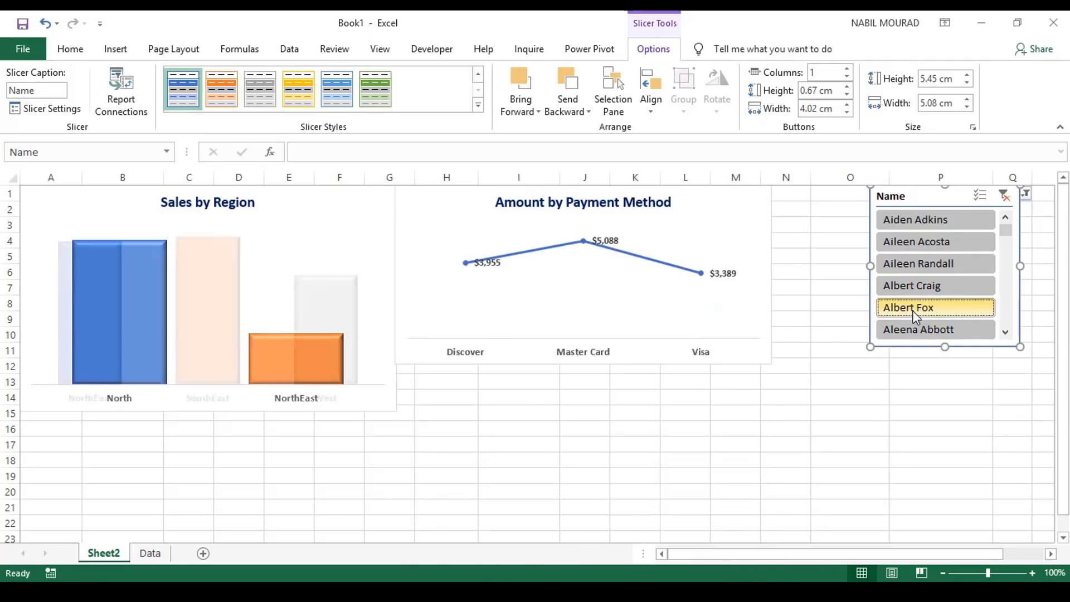
{"action": "left_click", "coordinate": [915, 223], "text": "ctrl"}
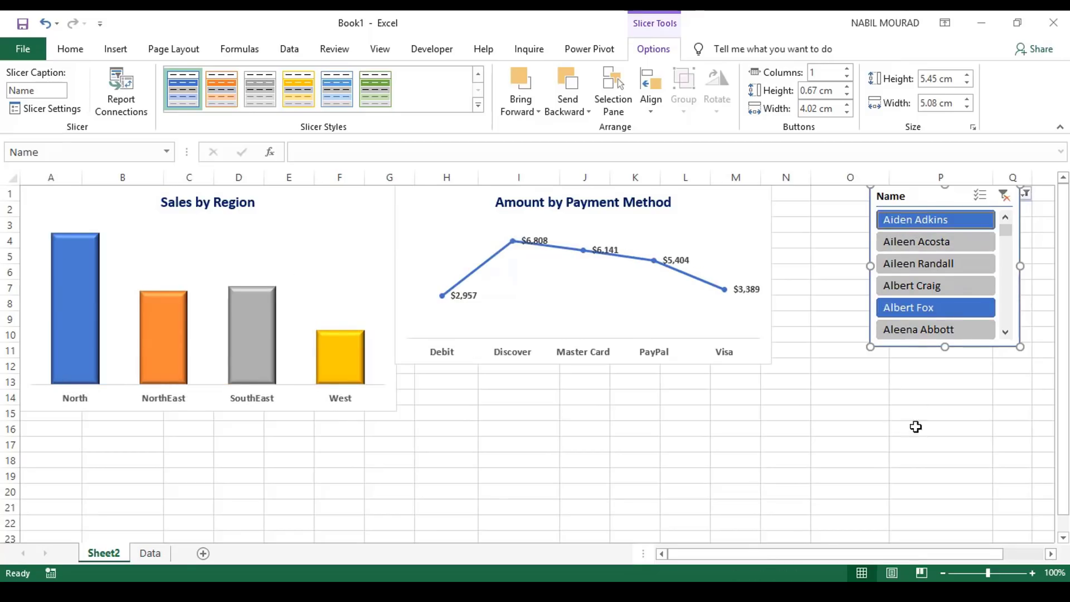
{"action": "left_click", "coordinate": [1005, 198]}
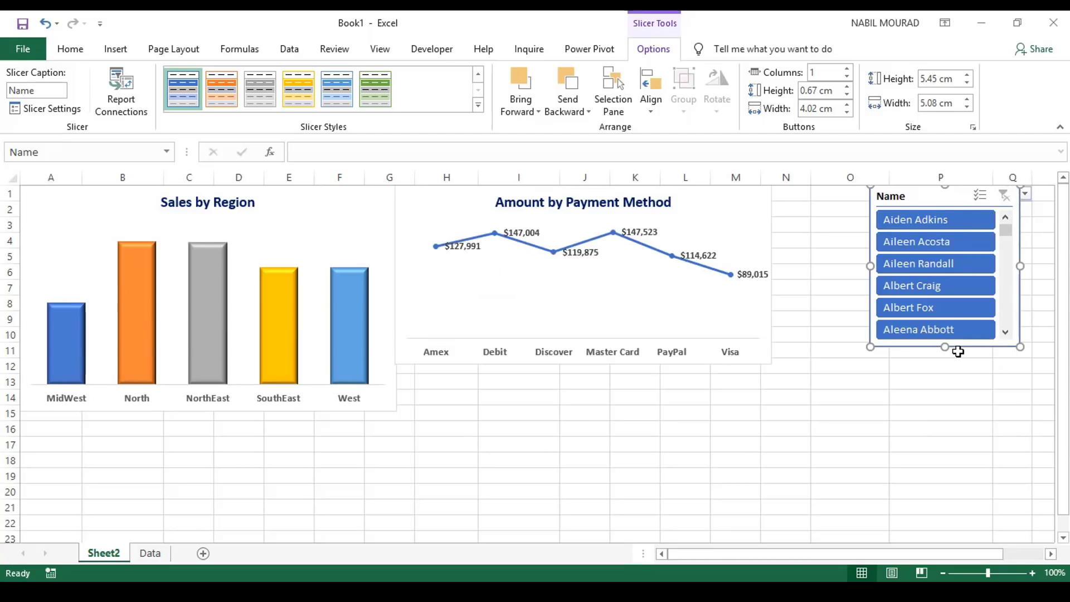
{"action": "left_click_drag", "start_coordinate": [945, 347], "coordinate": [951, 300]}
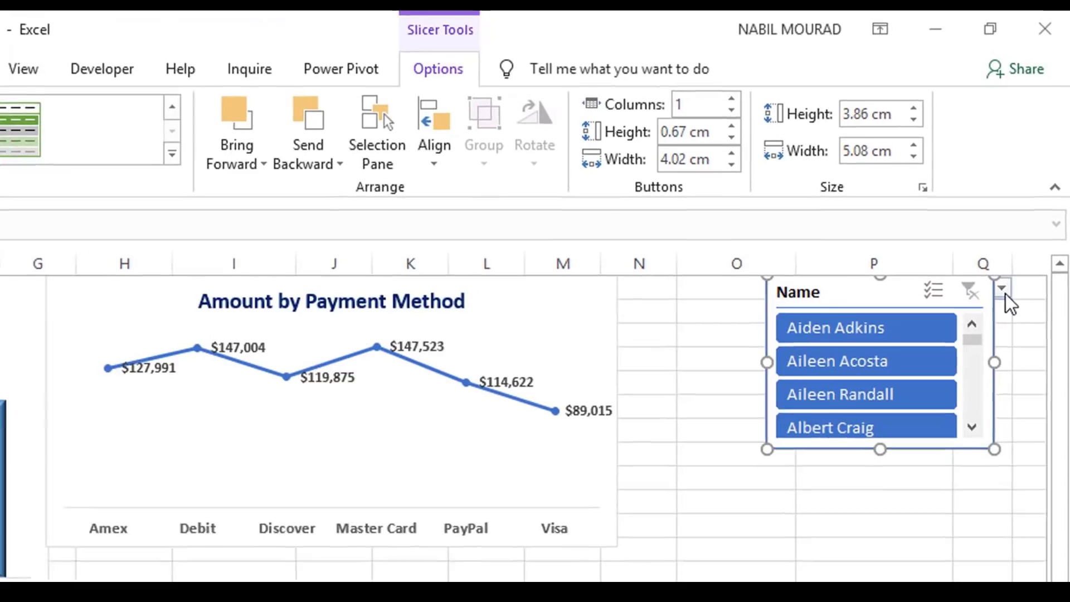
- Filter the names by searching 'dav', then clear that filter
{"action": "left_click", "coordinate": [1005, 294]}
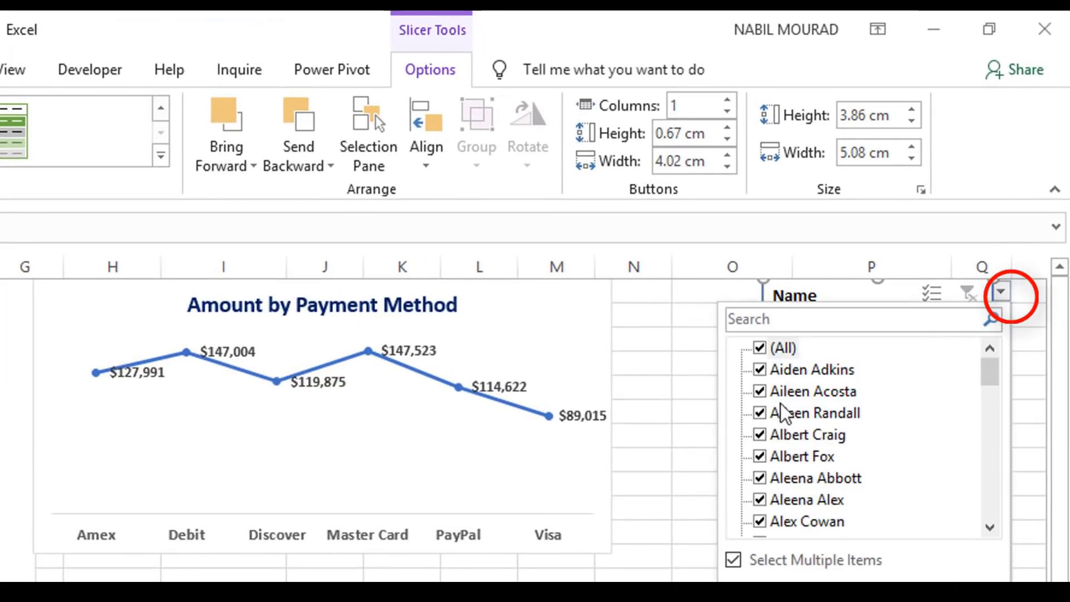
{"action": "left_click", "coordinate": [756, 316]}
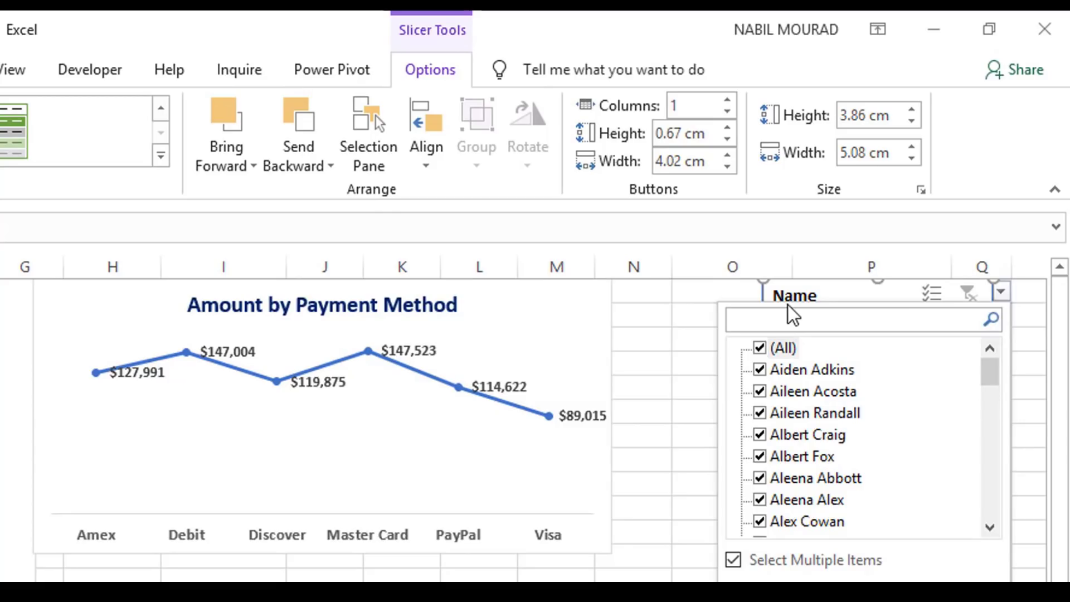
{"action": "type", "text": "dav"}
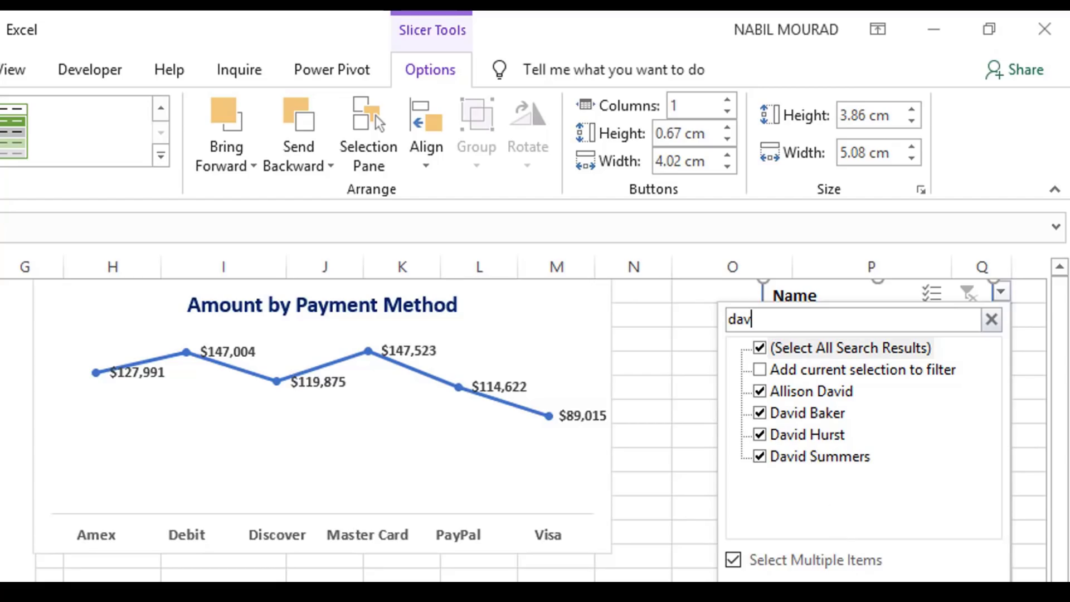
{"action": "left_click", "coordinate": [849, 579]}
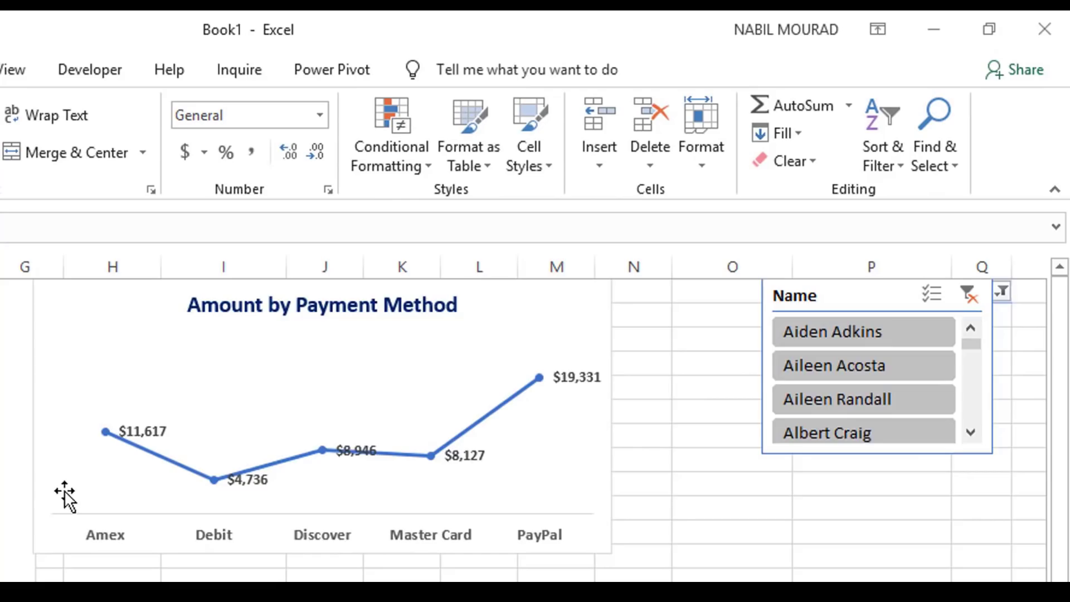
{"action": "left_click", "coordinate": [969, 296]}
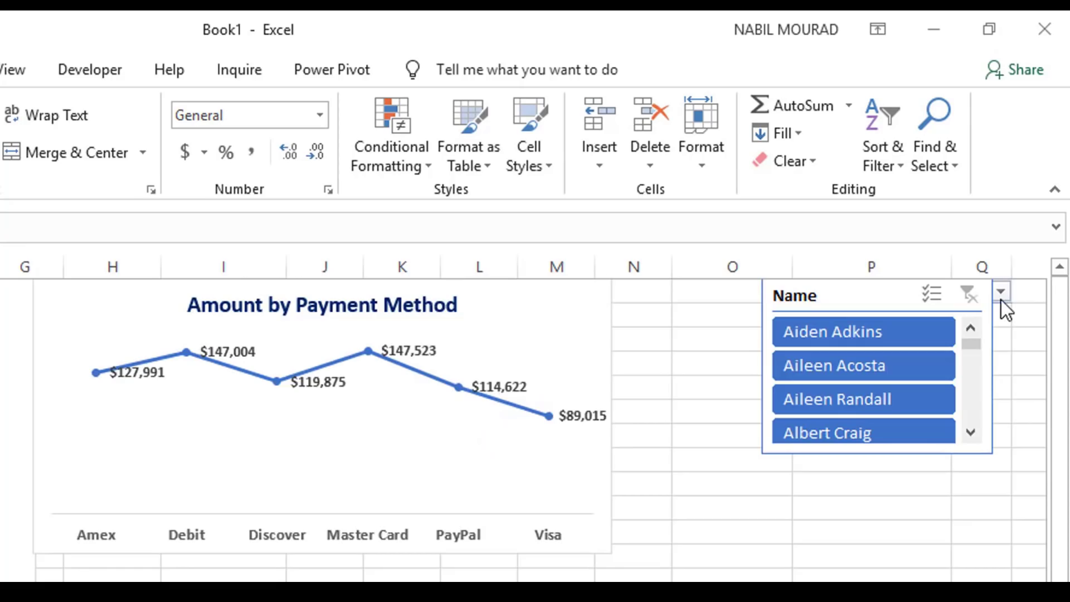
- Search the Name list for 'ail' and apply the two matches as the filter
{"action": "left_click", "coordinate": [1001, 294]}
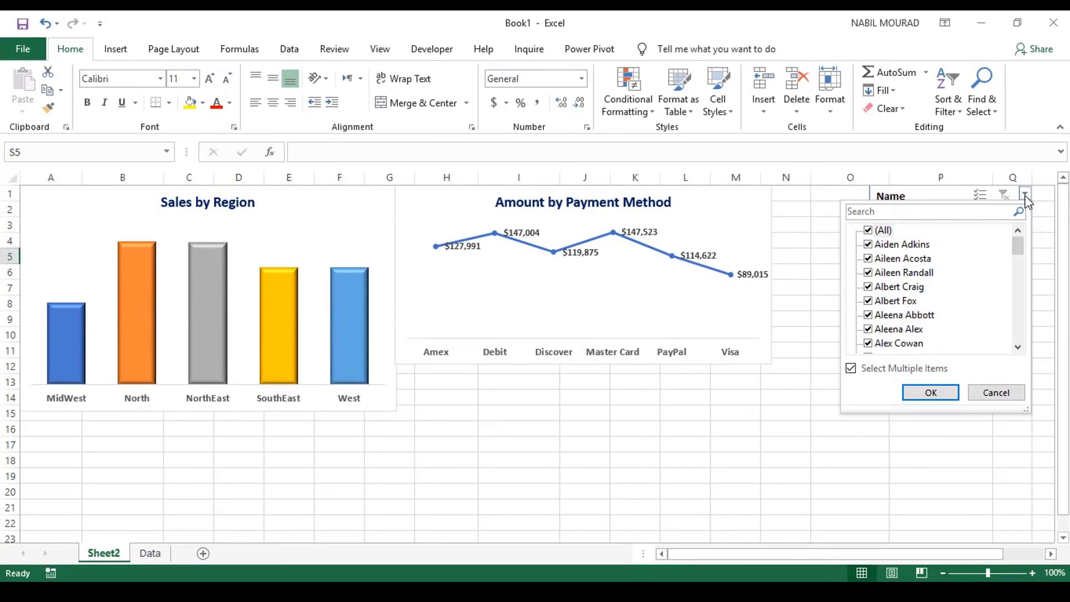
{"action": "left_click", "coordinate": [921, 207]}
{"action": "type", "text": "ail"}
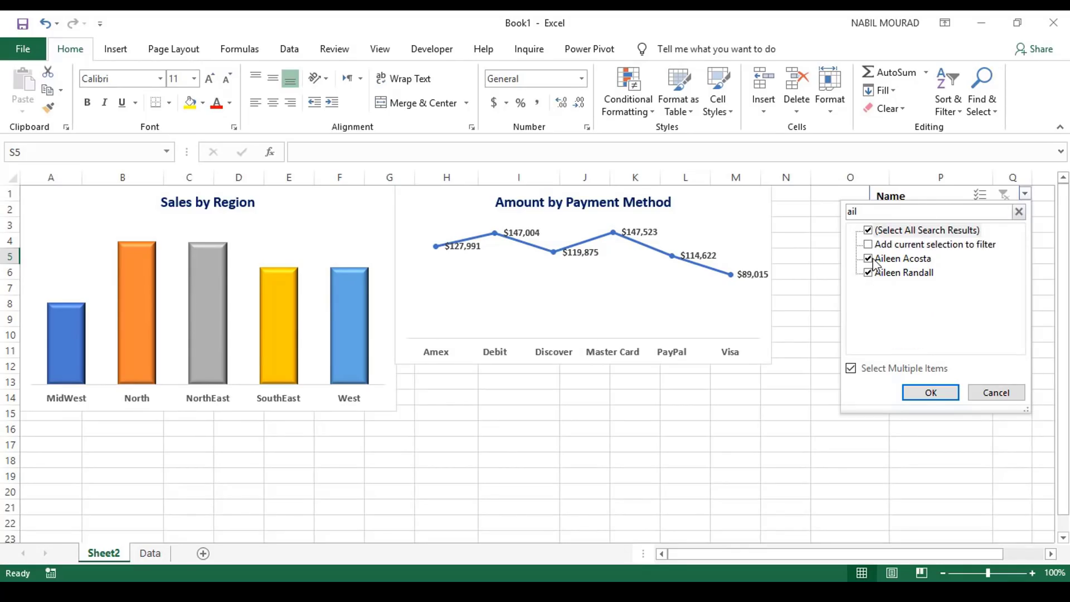
{"action": "left_click", "coordinate": [930, 392]}
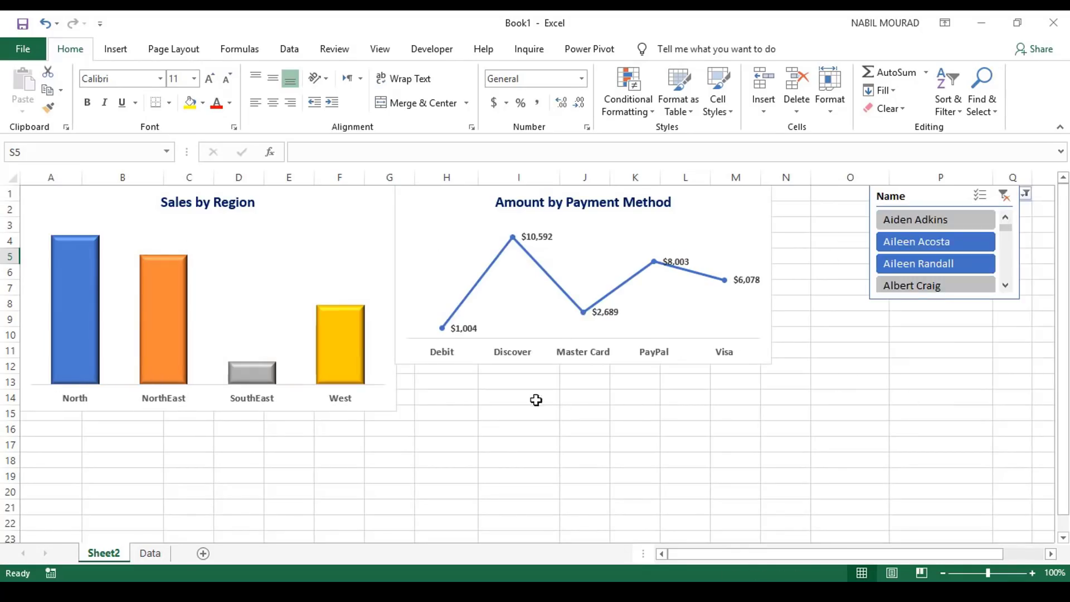